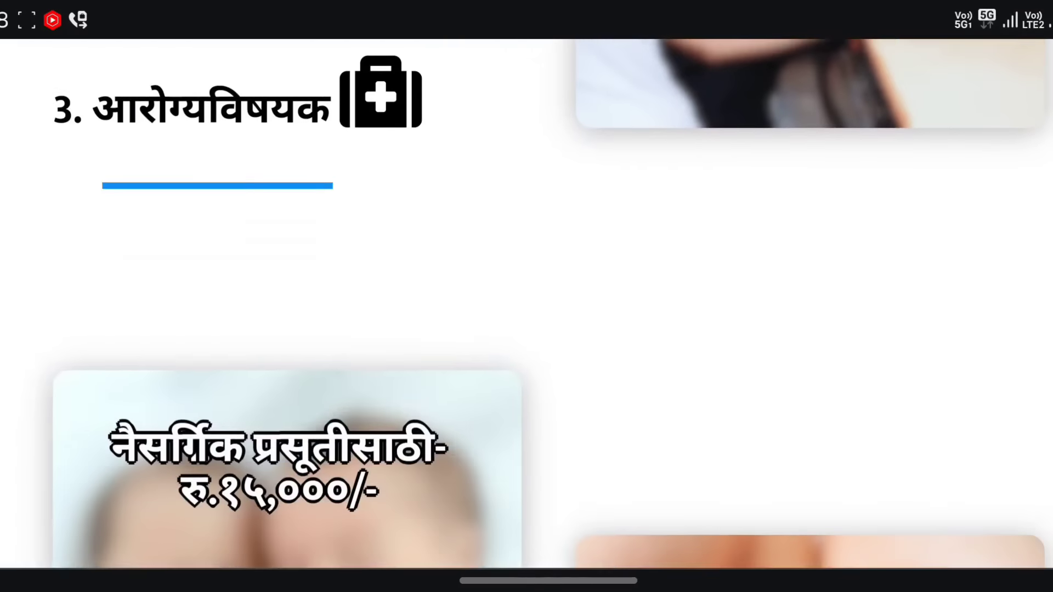
Step: Scroll down through the welfare benefit cards on the benefits page
scroll(1007, 425, "down", 20)
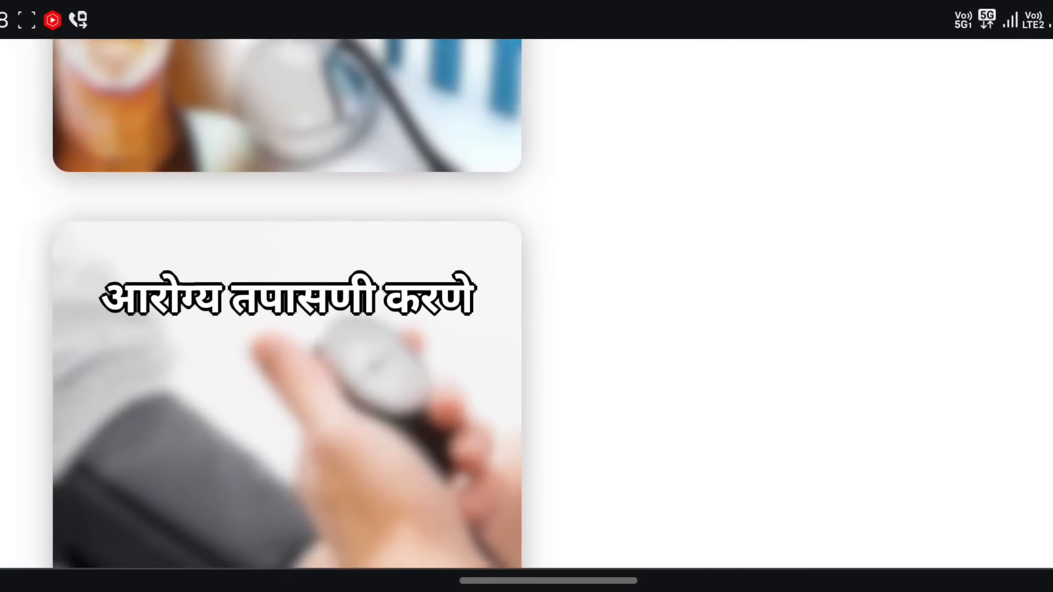
scroll(1014, 435, "down", 20)
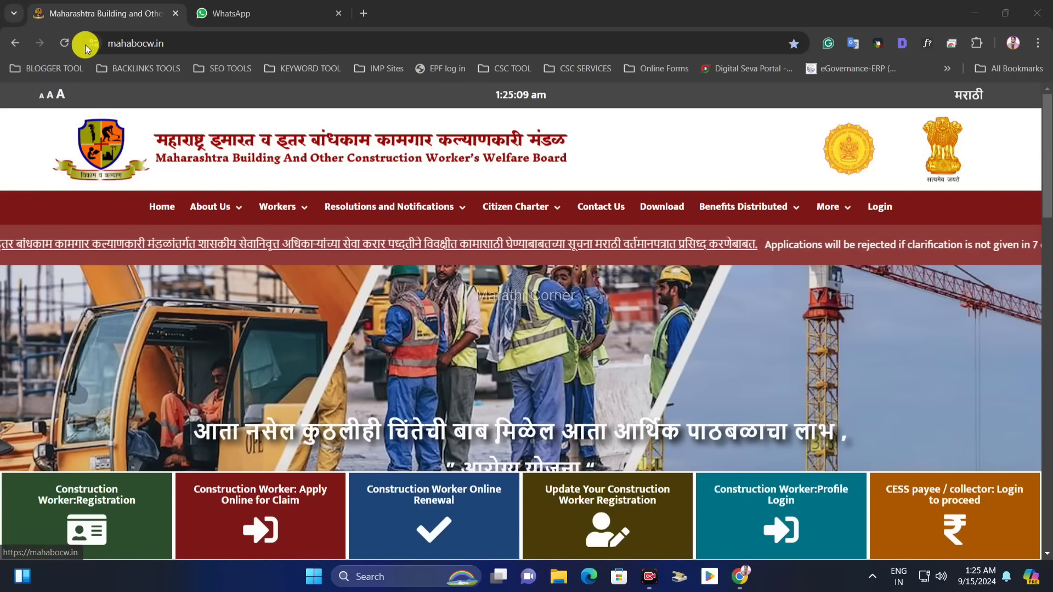
Step: Reload mahabocw.in and open the Construction Worker:Registration tile in a new tab
left_click(57, 40)
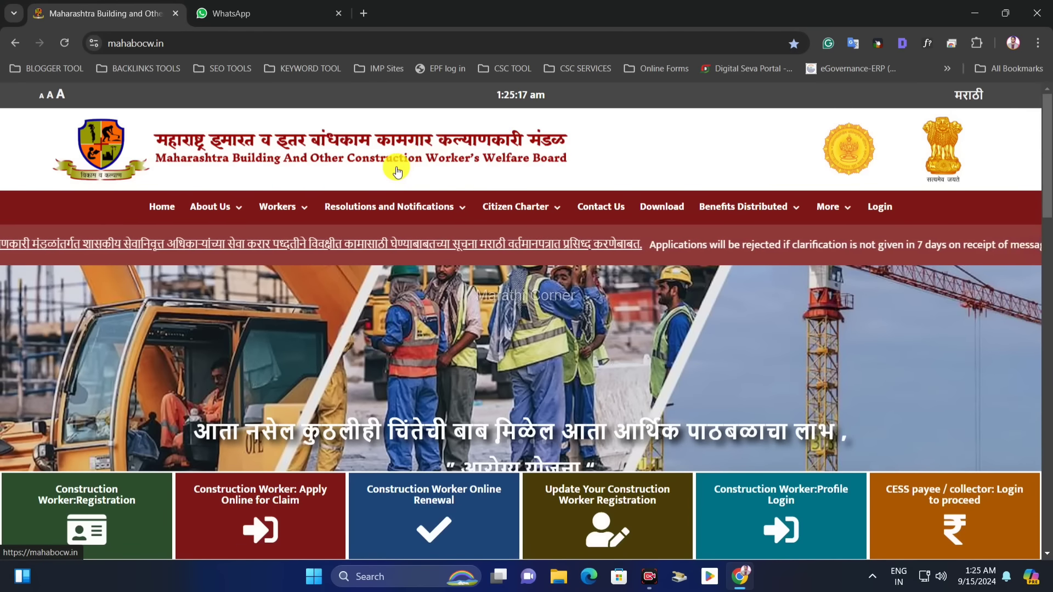
scroll(392, 164, "down", 1)
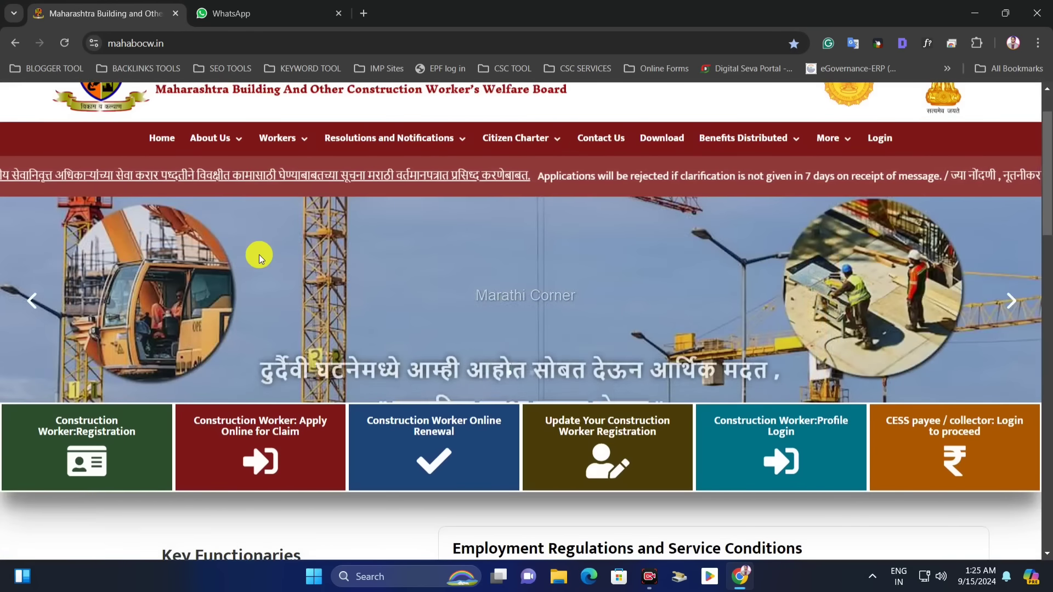
scroll(259, 255, "down", 1)
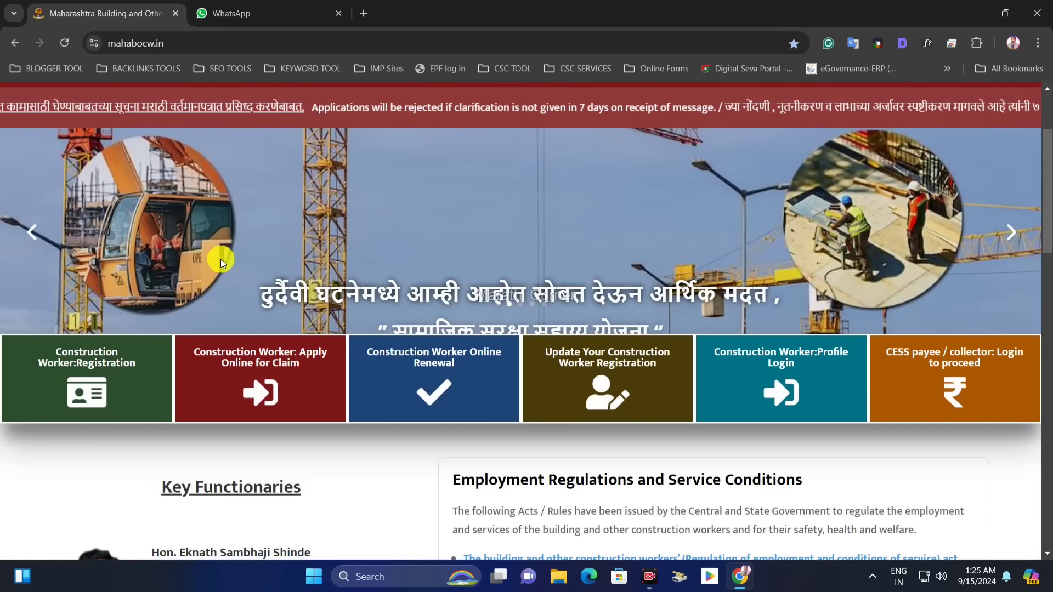
scroll(178, 253, "down", 1)
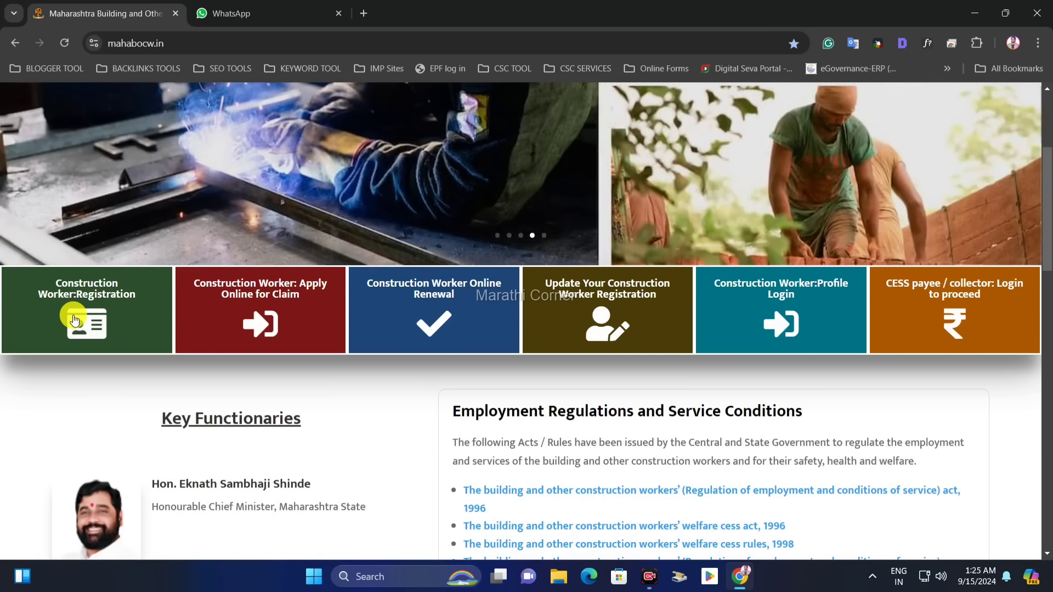
left_click(85, 315)
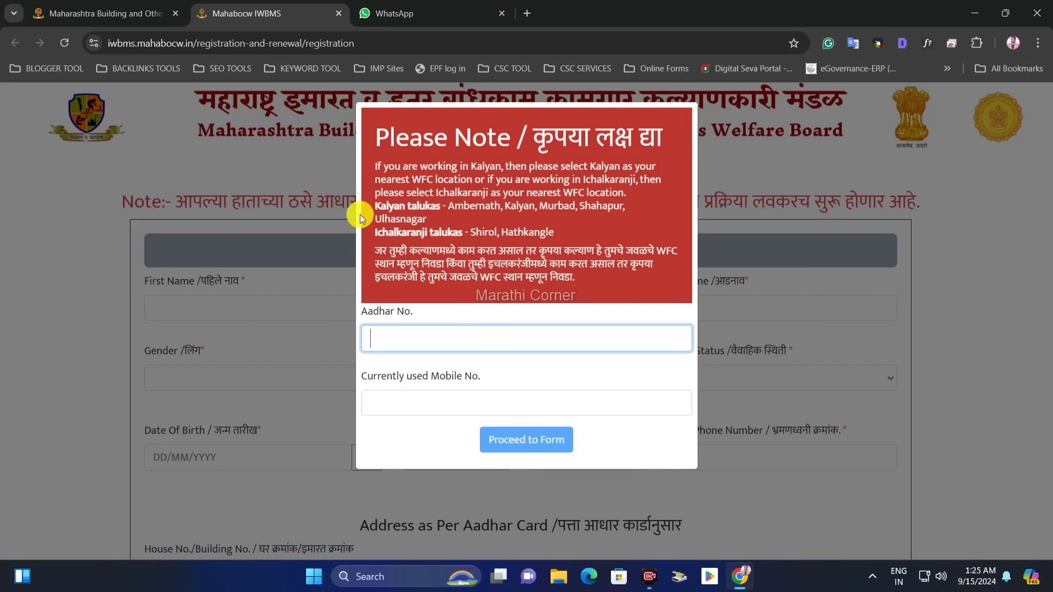
Step: Enter the worker's Aadhaar and current mobile numbers in the notice, then proceed to the form
left_click_drag(407, 206, 470, 265)
left_click(546, 283)
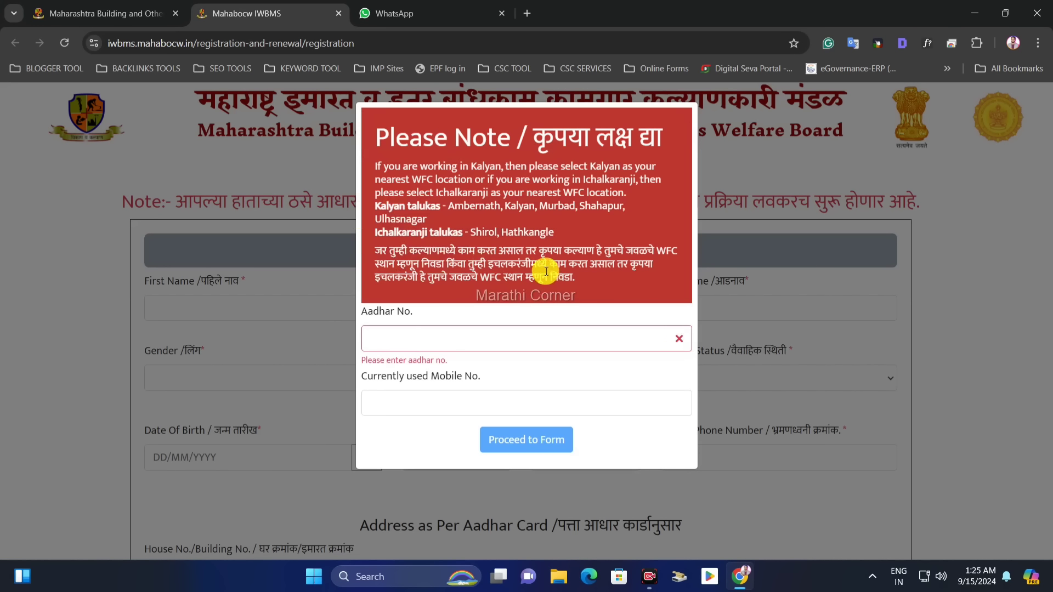
left_click_drag(367, 315, 423, 322)
left_click(408, 335)
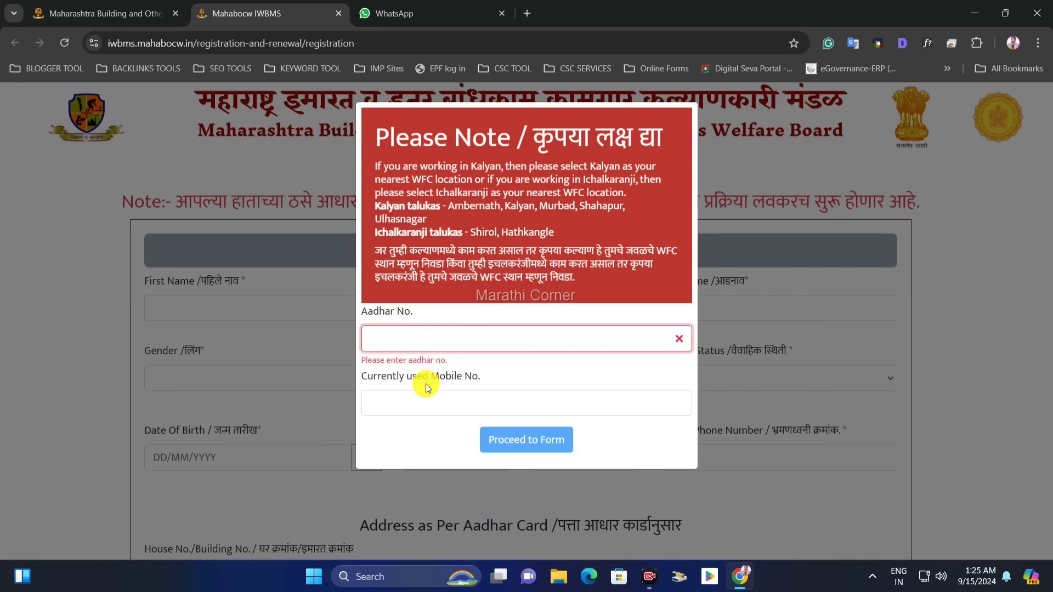
left_click_drag(377, 383, 404, 394)
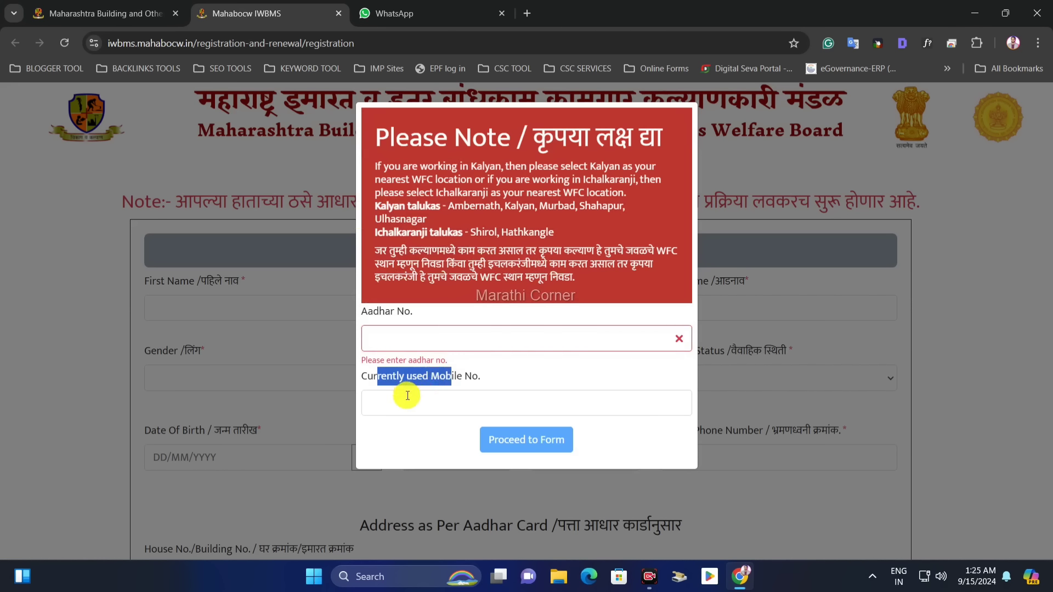
left_click(402, 398)
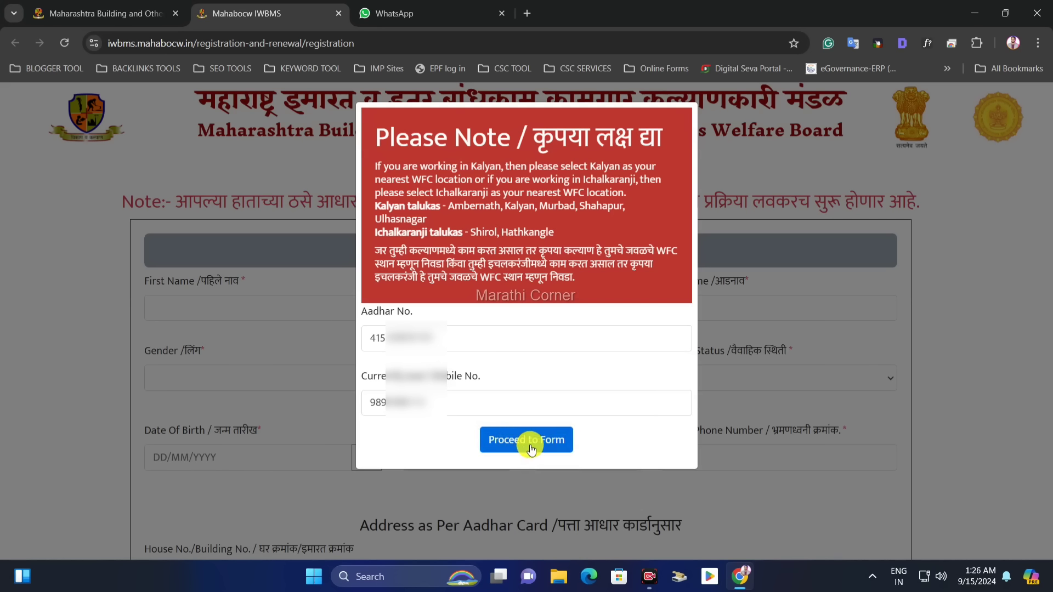
left_click(531, 449)
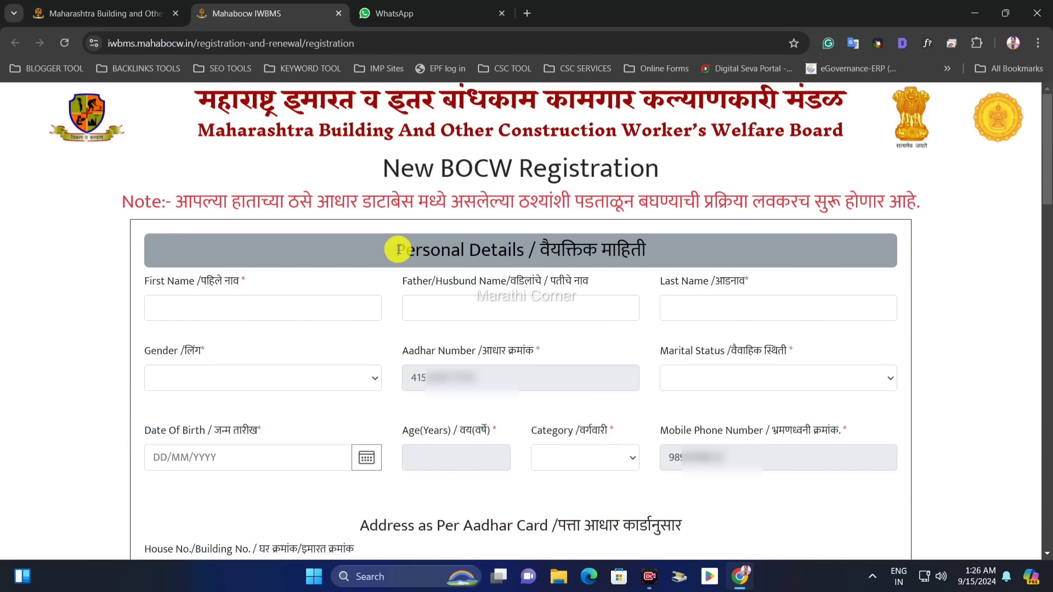
Step: Go through the worker's first name, father/husband name and last name fields
left_click_drag(395, 250, 629, 249)
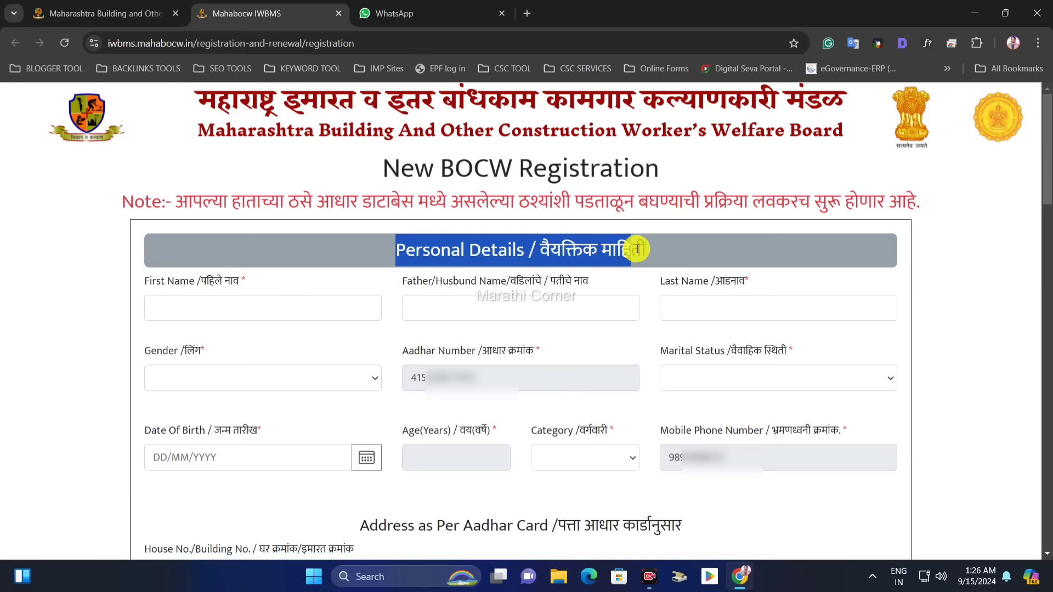
left_click(630, 250)
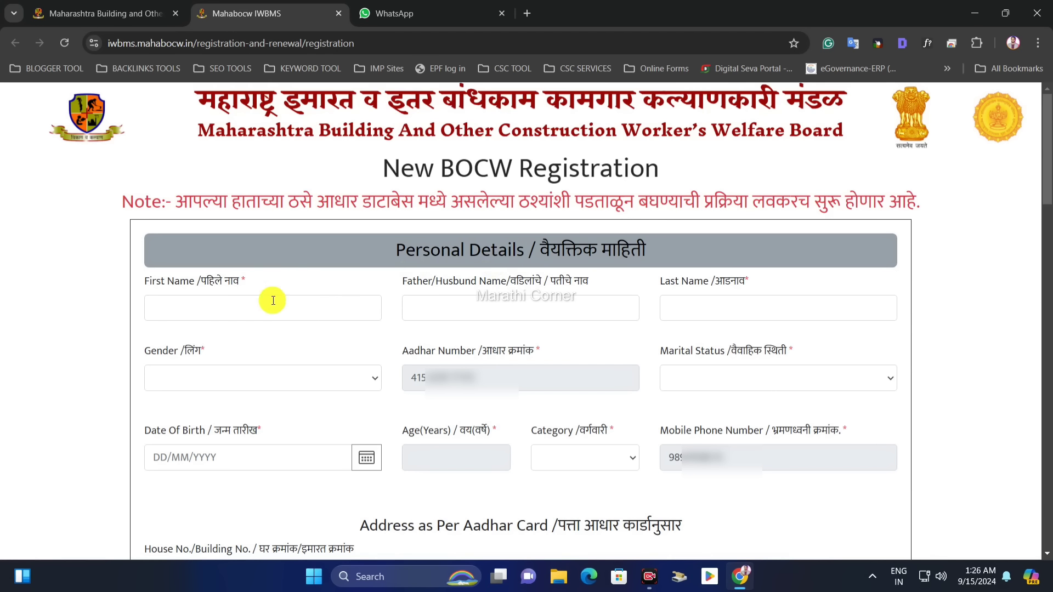
left_click_drag(147, 282, 253, 278)
left_click(212, 302)
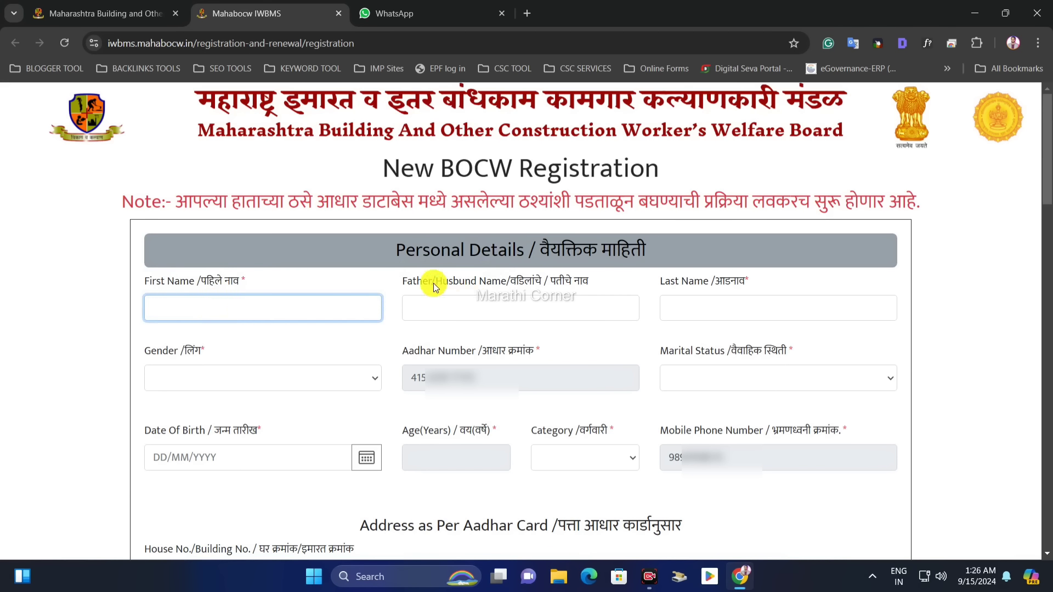
left_click_drag(433, 283, 529, 277)
left_click(542, 301)
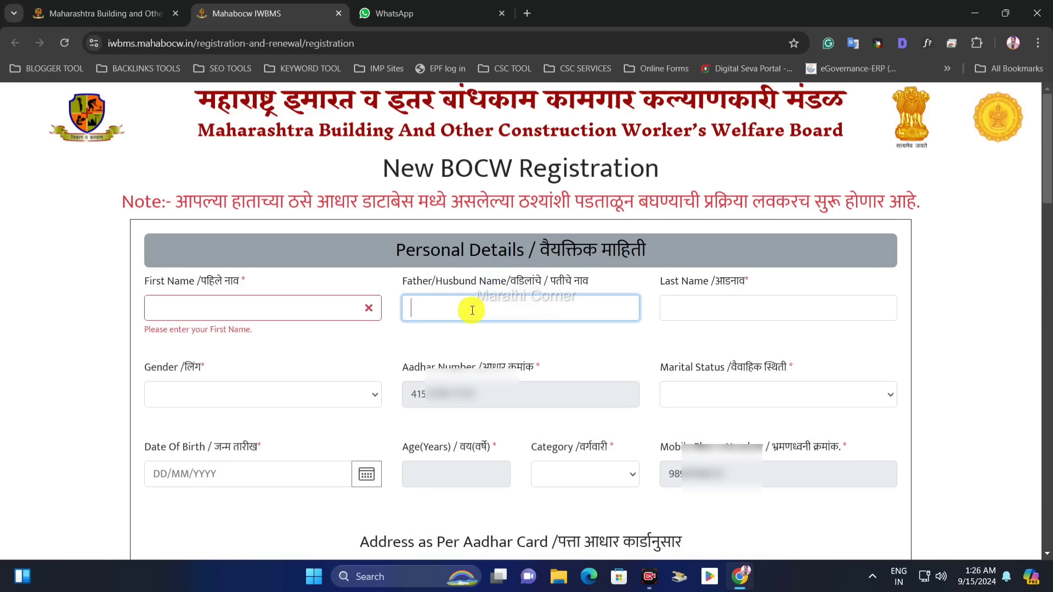
left_click(690, 300)
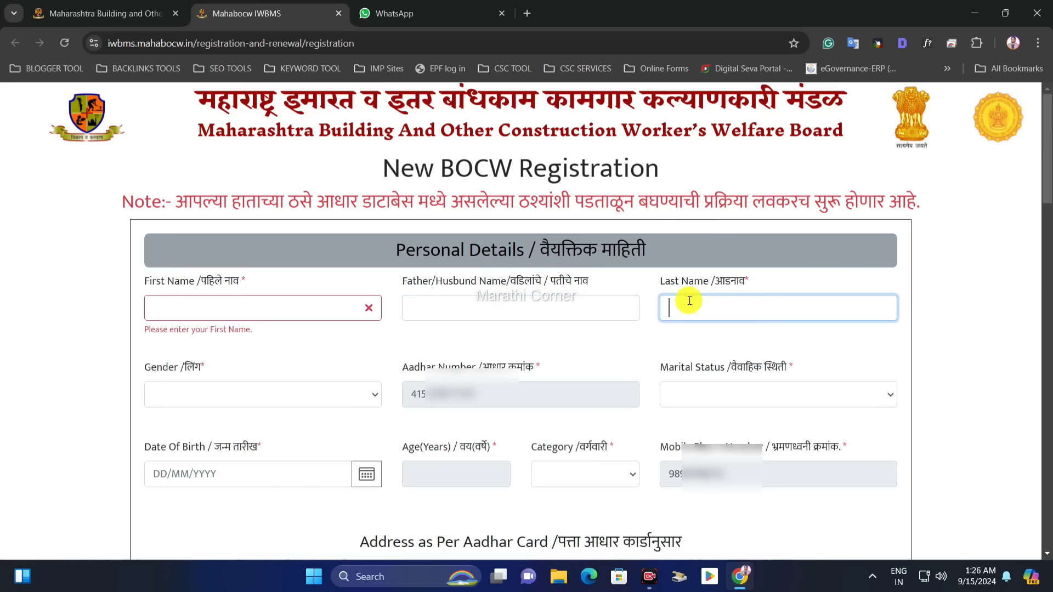
Step: Set gender to Male and marital status to Married, correcting an initial Single
left_click(235, 389)
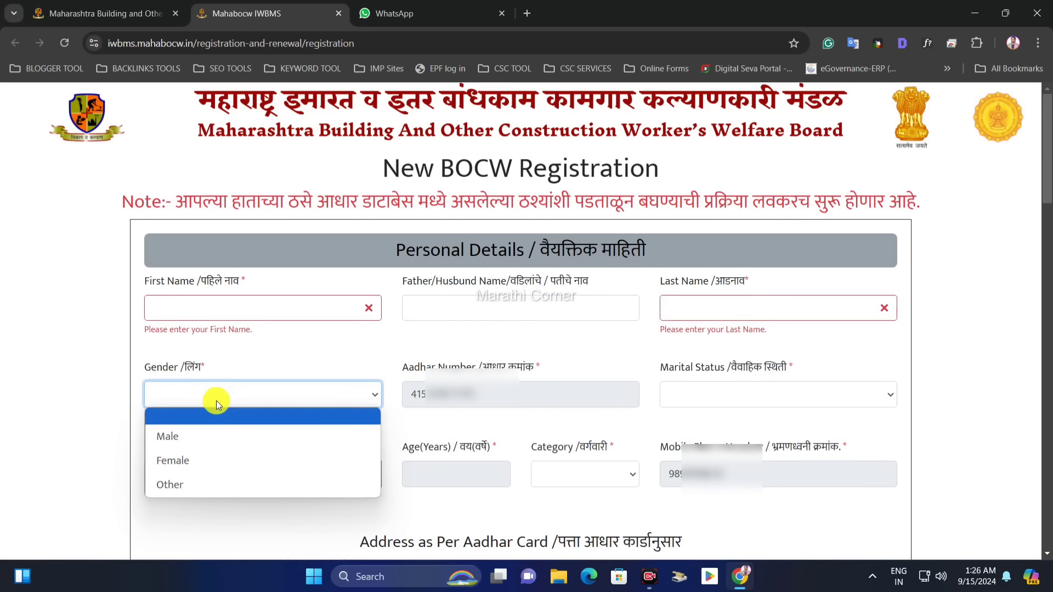
left_click(232, 439)
left_click_drag(400, 373, 527, 374)
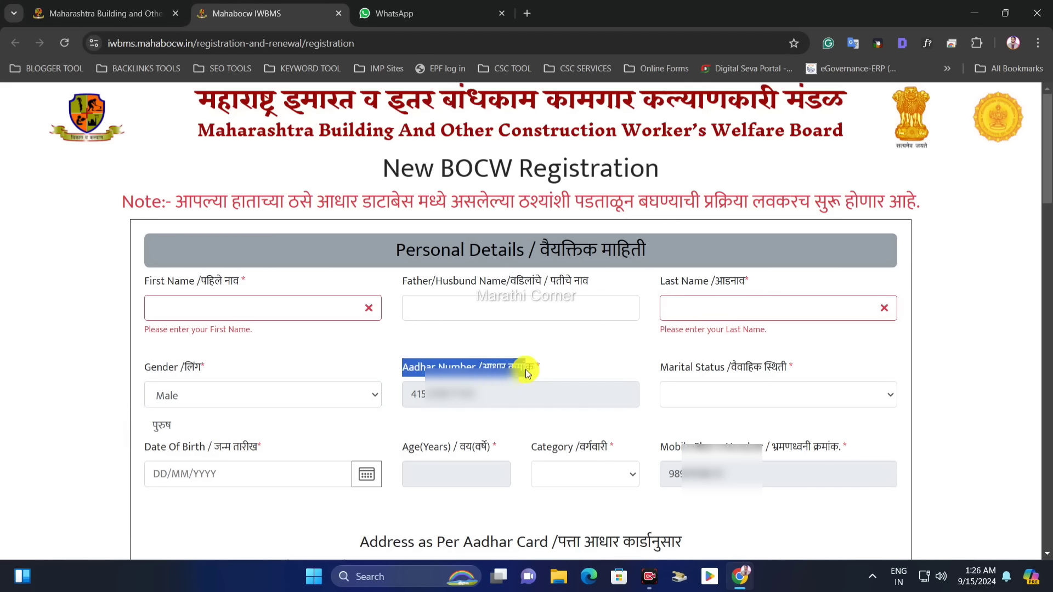
left_click(545, 393)
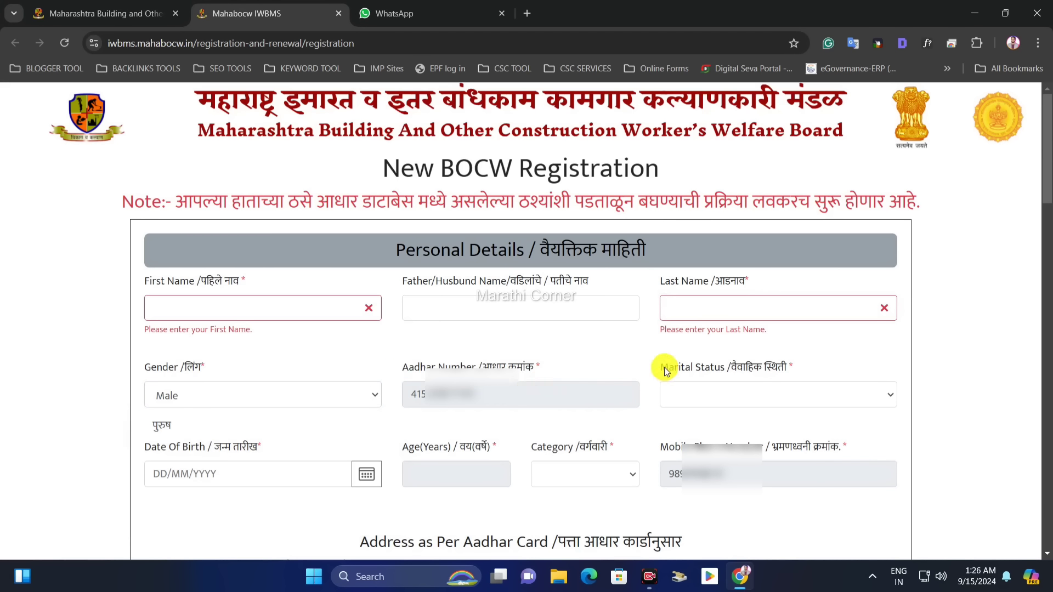
left_click_drag(662, 367, 758, 390)
left_click(758, 392)
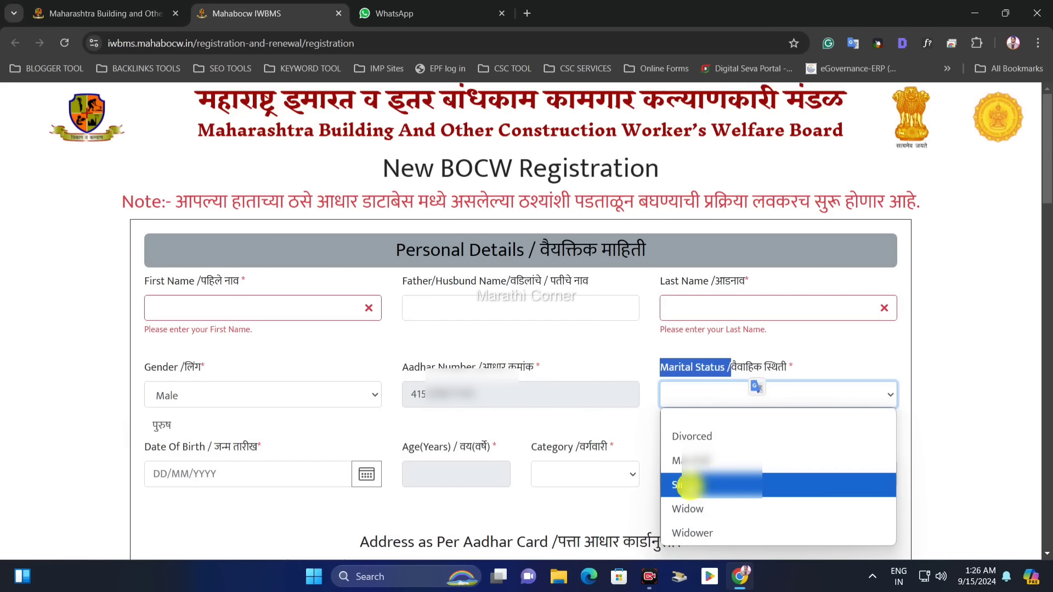
left_click(703, 490)
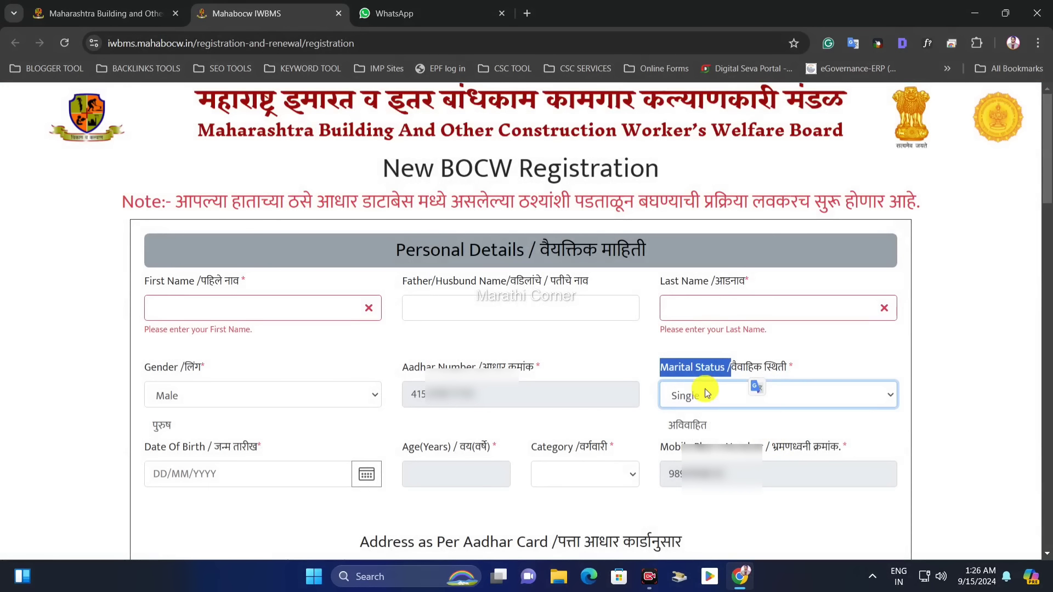
left_click(705, 393)
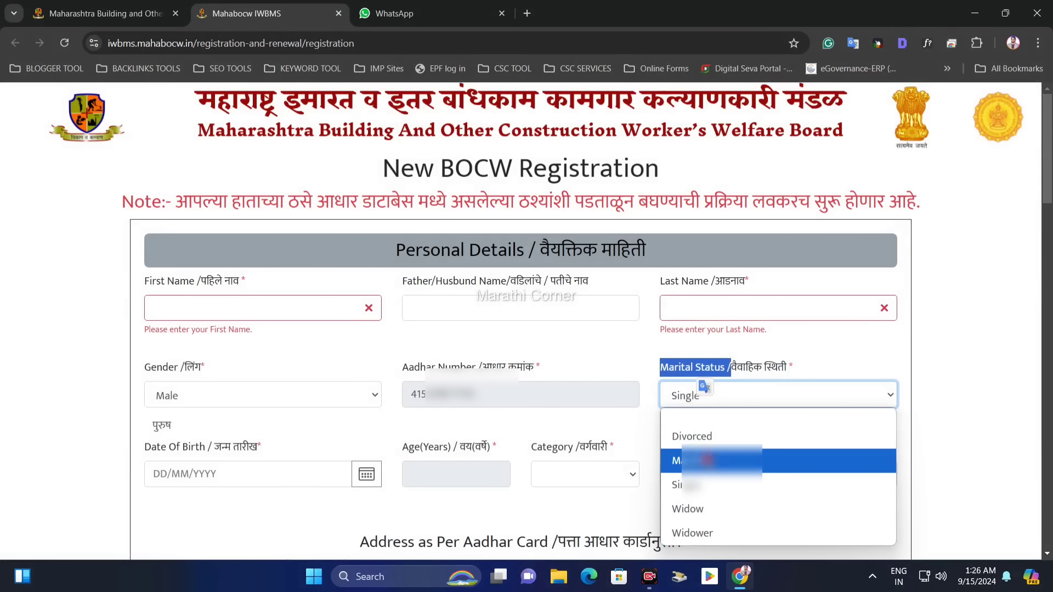
left_click(705, 459)
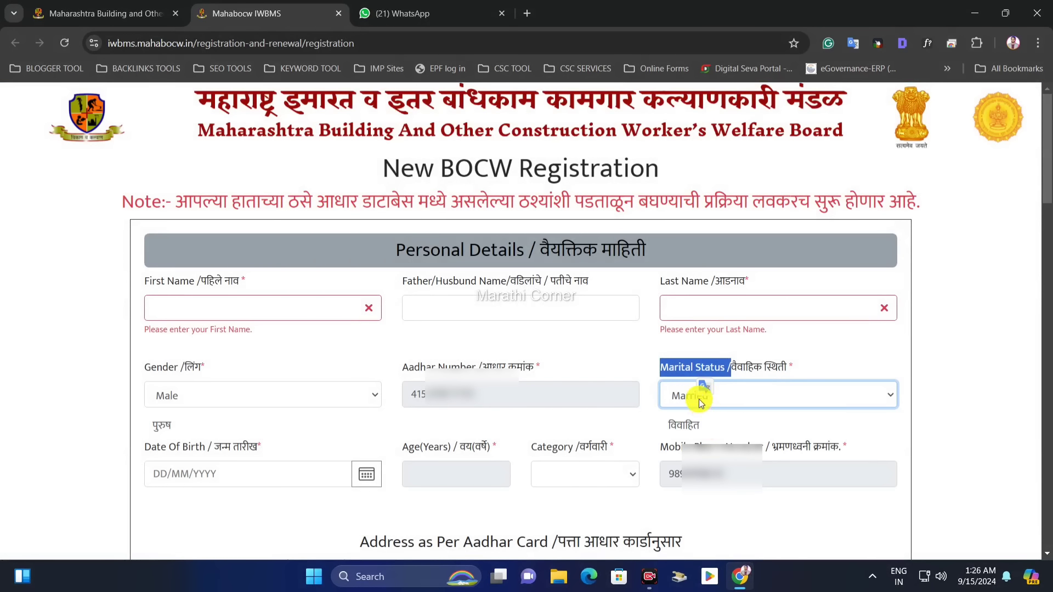
Step: Pass the Date of Birth and Age fields and set the category to General
left_click(165, 474)
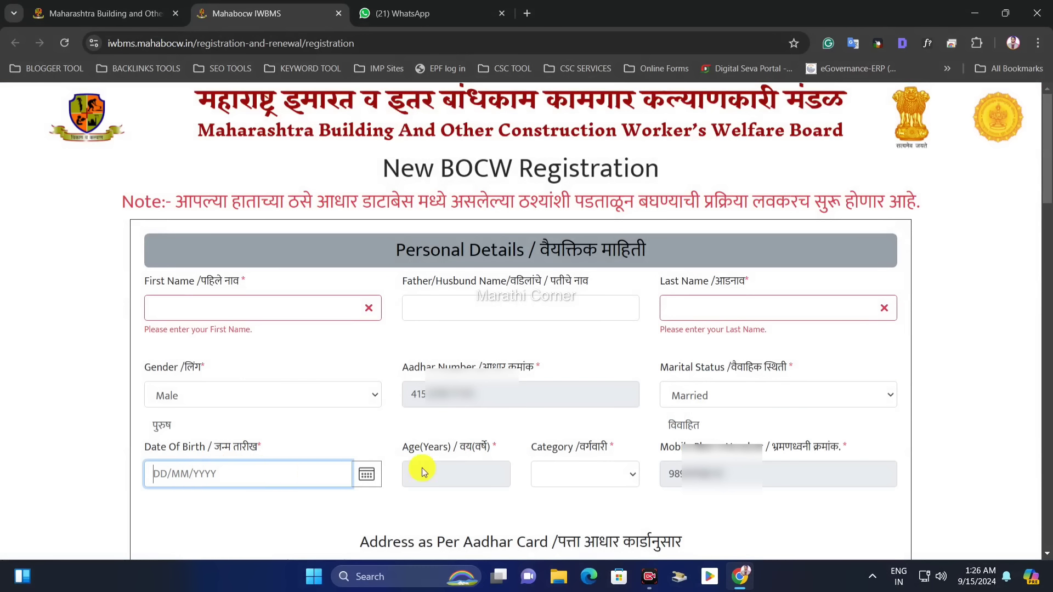
left_click(458, 470)
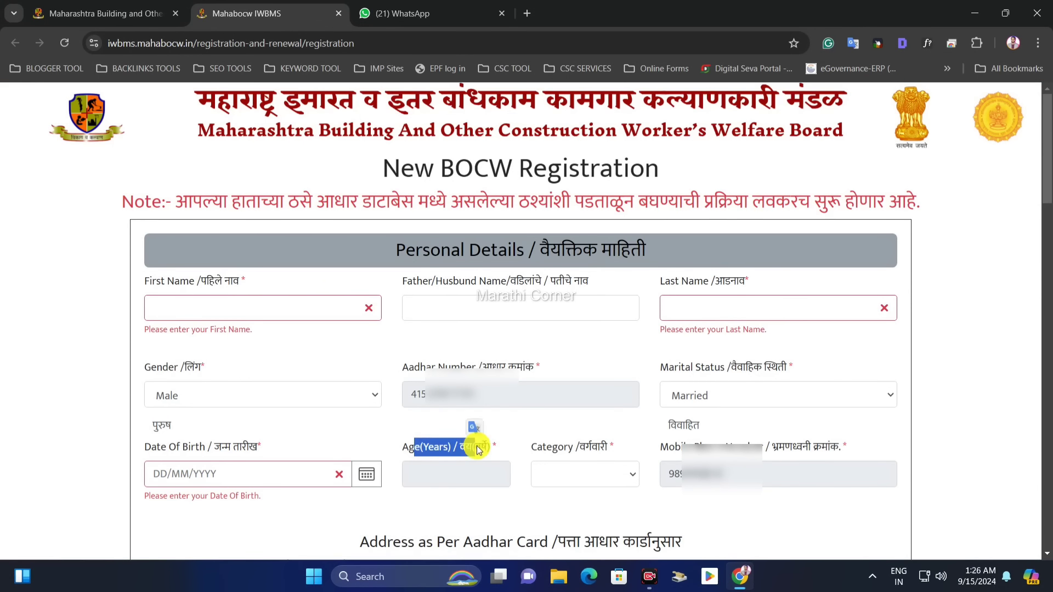
left_click(485, 469)
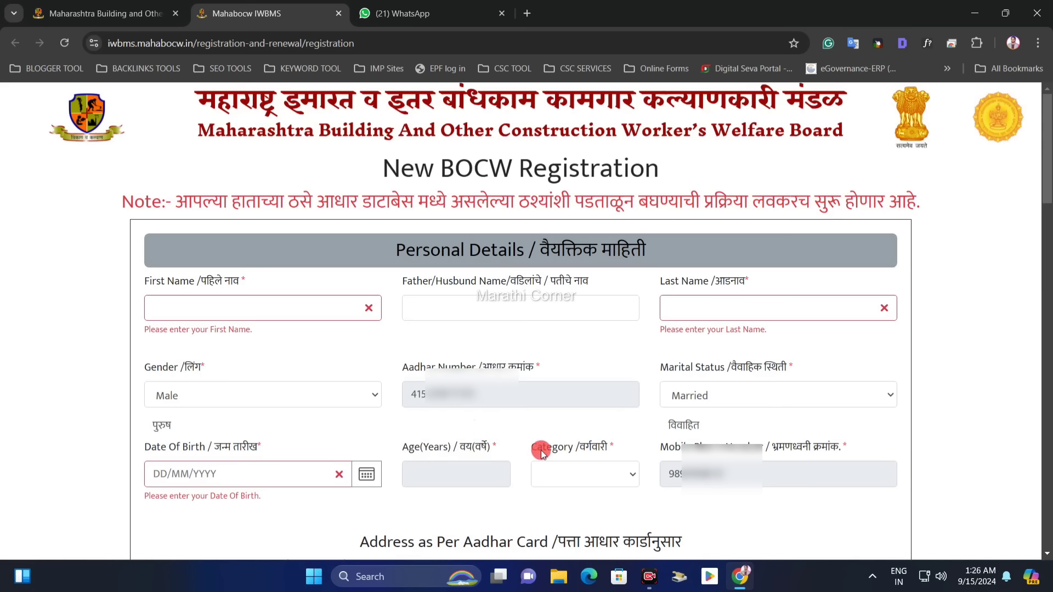
left_click(564, 472)
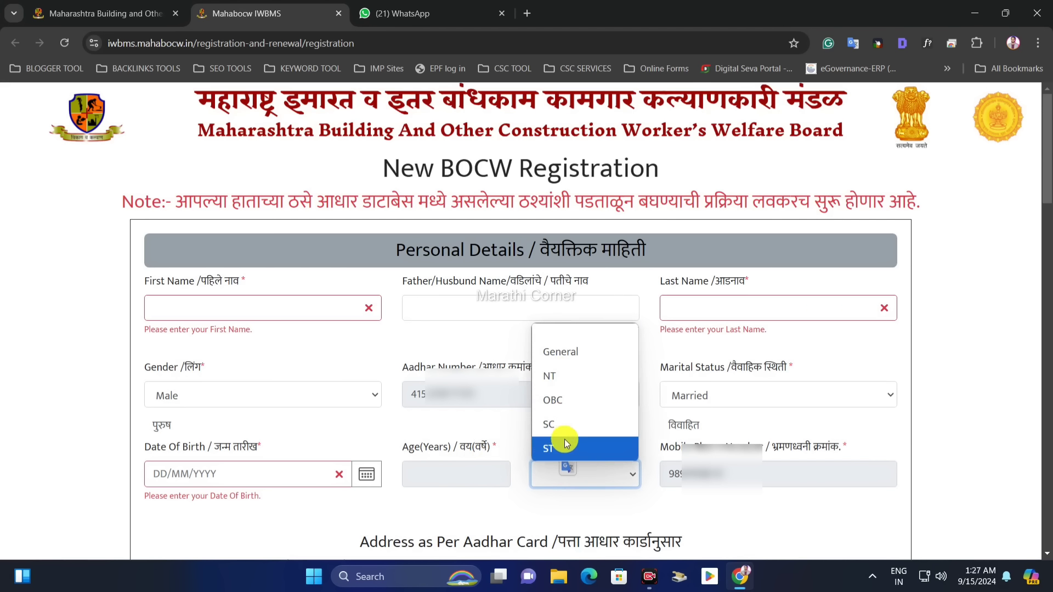
left_click(565, 353)
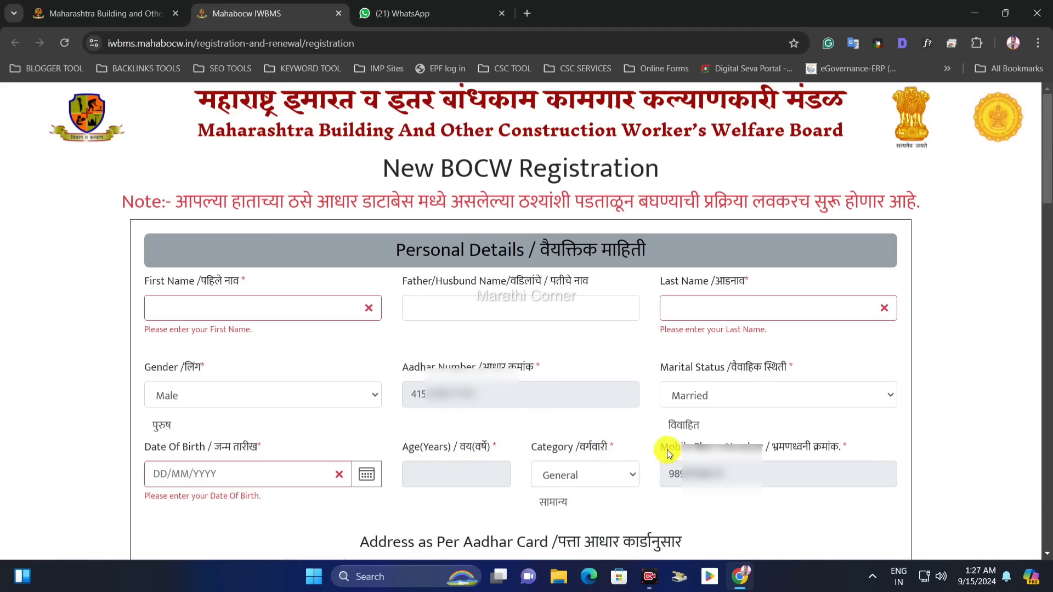
left_click_drag(668, 453, 796, 448)
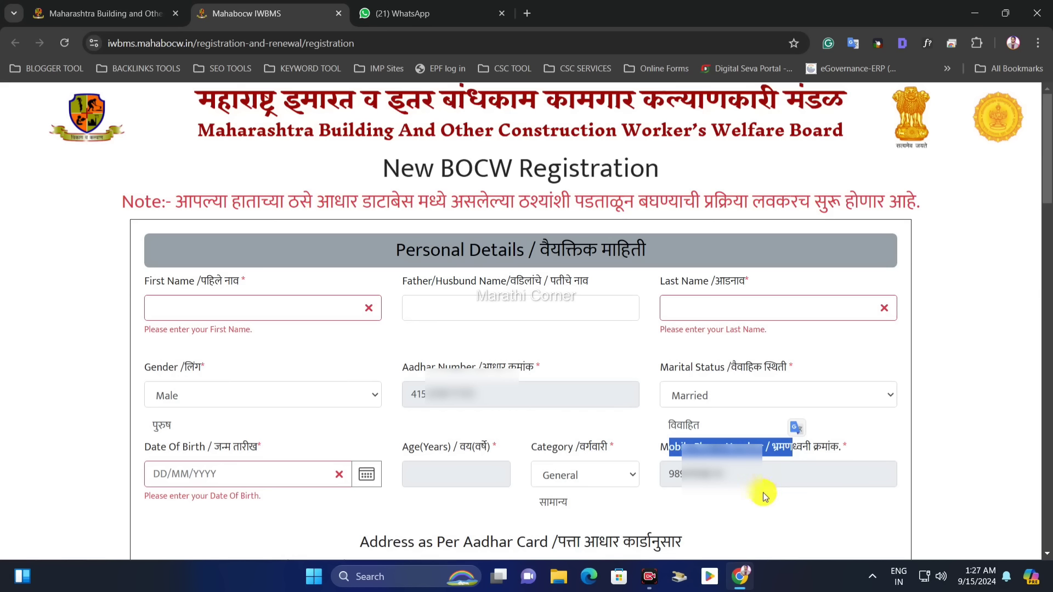
left_click(788, 517)
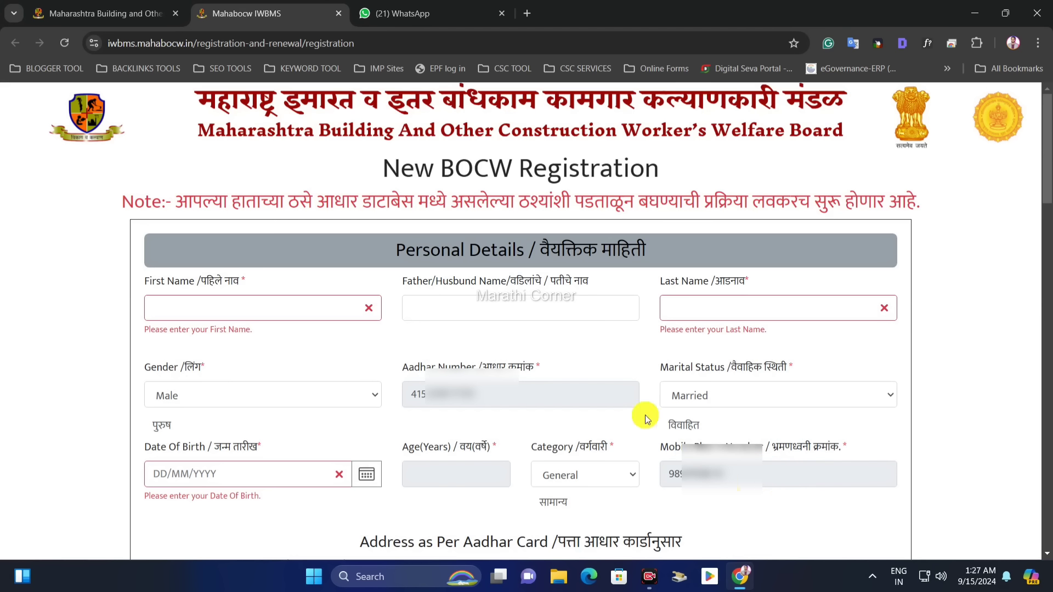
Step: Go through the House No., Road and Area/Village fields of the Aadhaar address
scroll(850, 547, "down", 7)
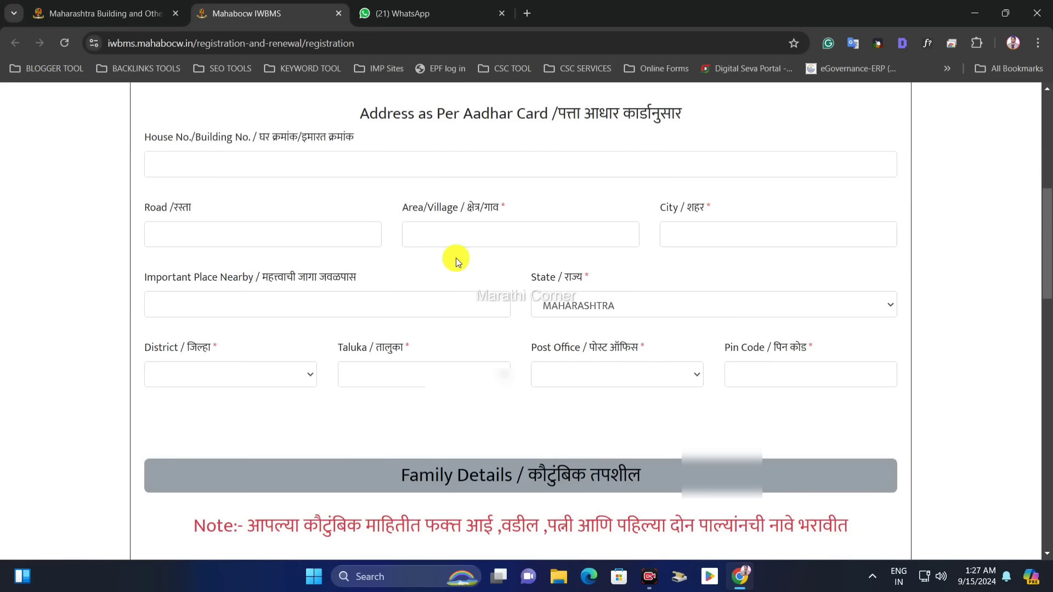
left_click_drag(360, 122, 658, 116)
left_click(661, 115)
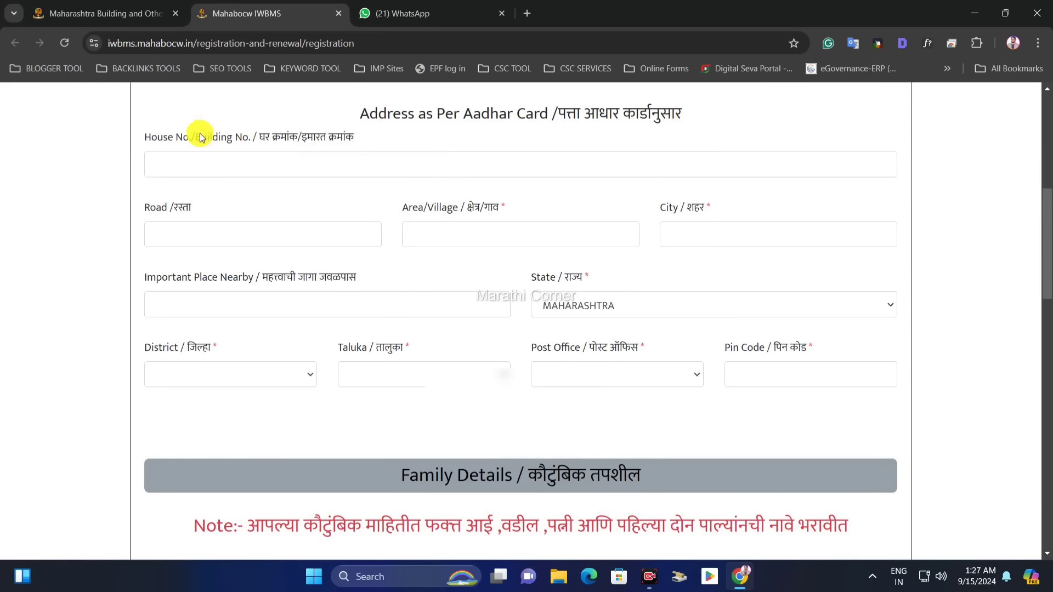
left_click_drag(189, 138, 373, 140)
left_click(225, 163)
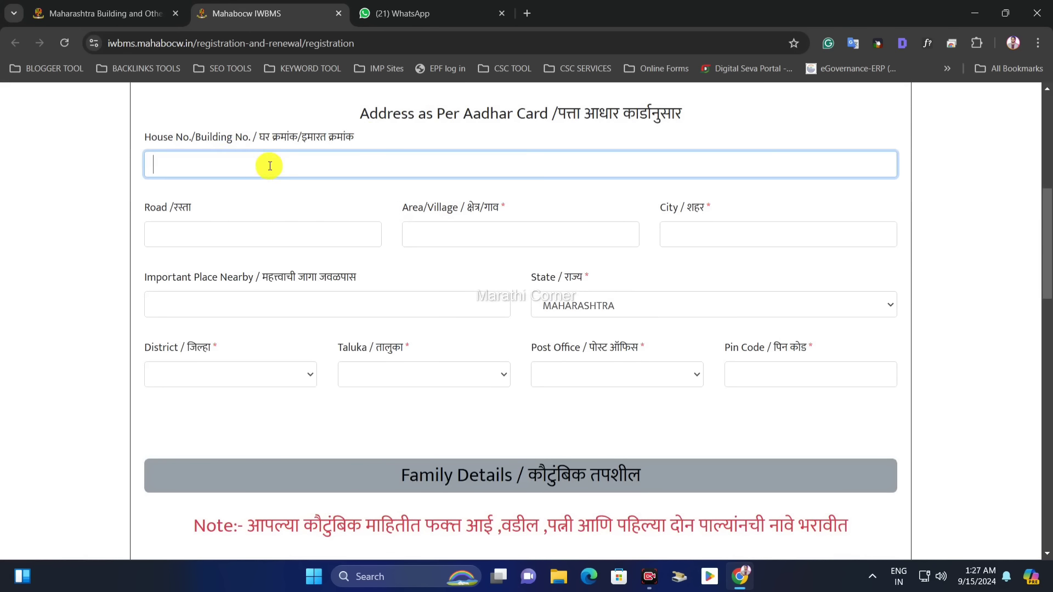
left_click(224, 239)
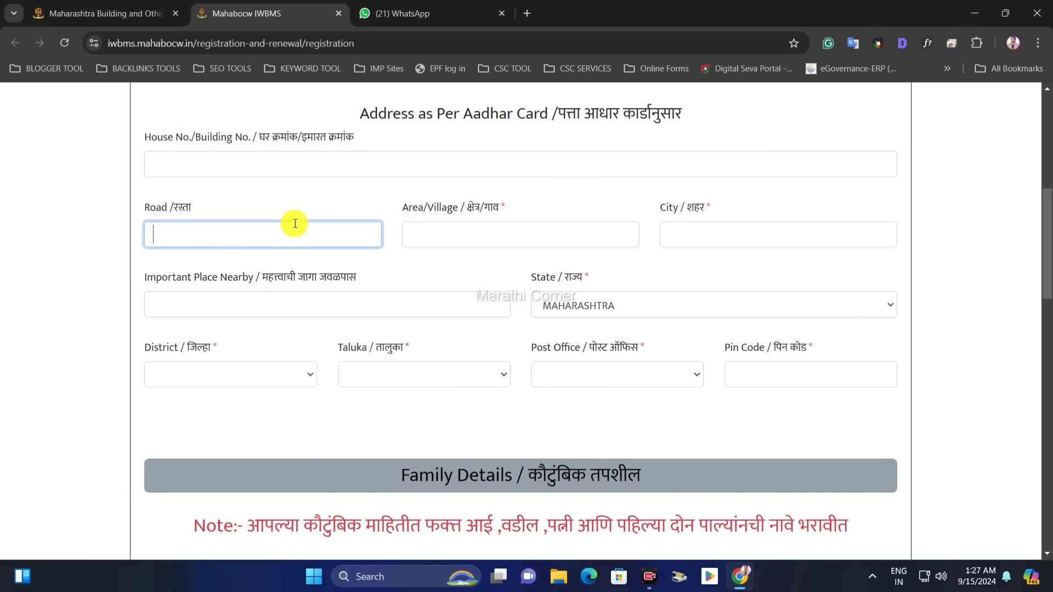
left_click(434, 228)
left_click_drag(447, 208, 485, 212)
left_click(460, 230)
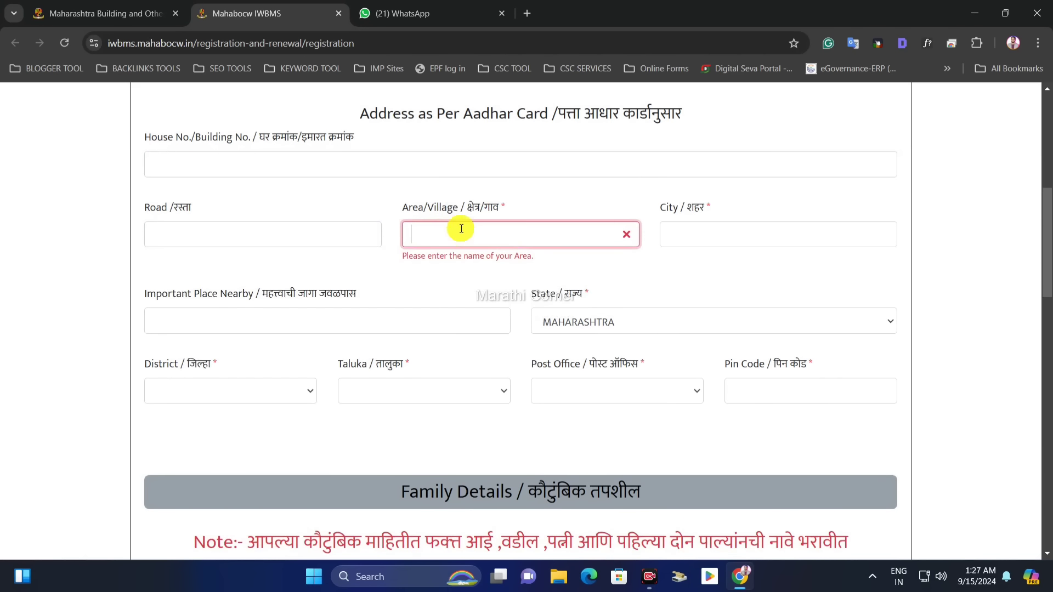
Step: Enter Pune as the city and move to the nearby landmark field
left_click_drag(651, 214, 705, 228)
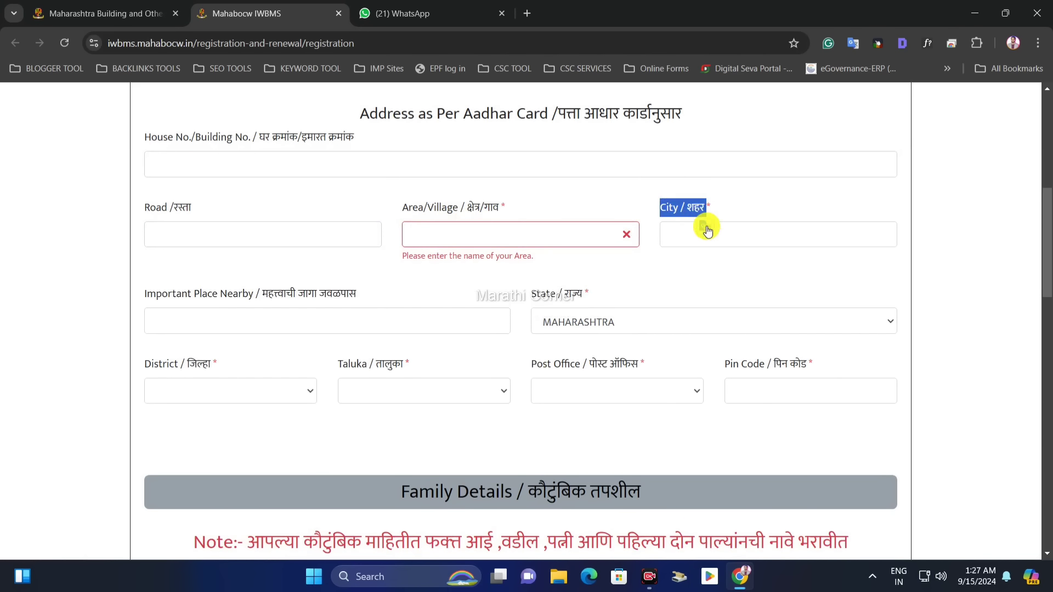
left_click(691, 235)
type("Pune")
left_click(584, 272)
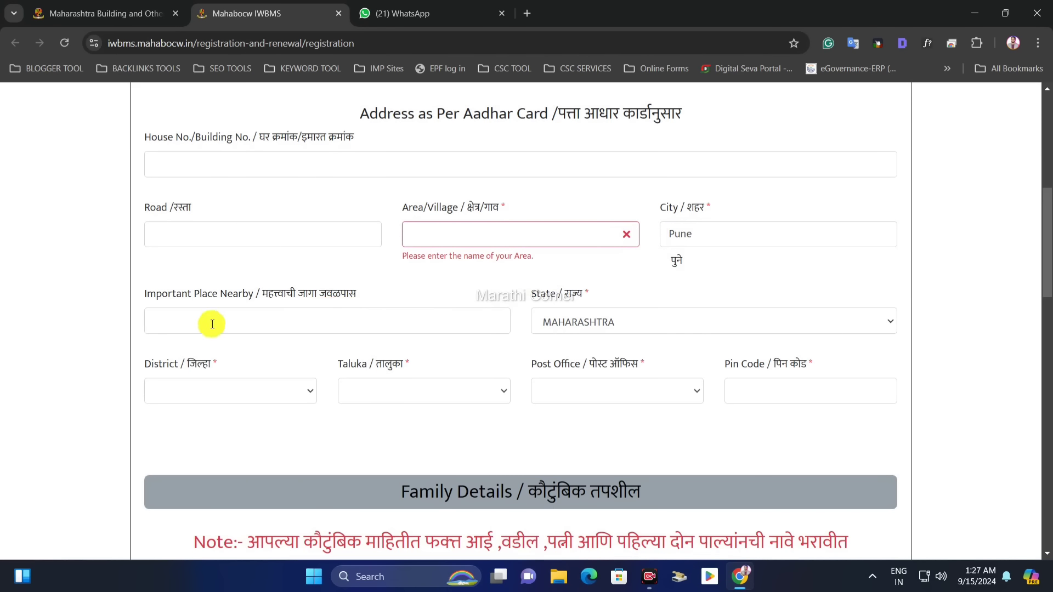
left_click_drag(152, 305, 236, 300)
left_click(305, 301)
left_click(436, 317)
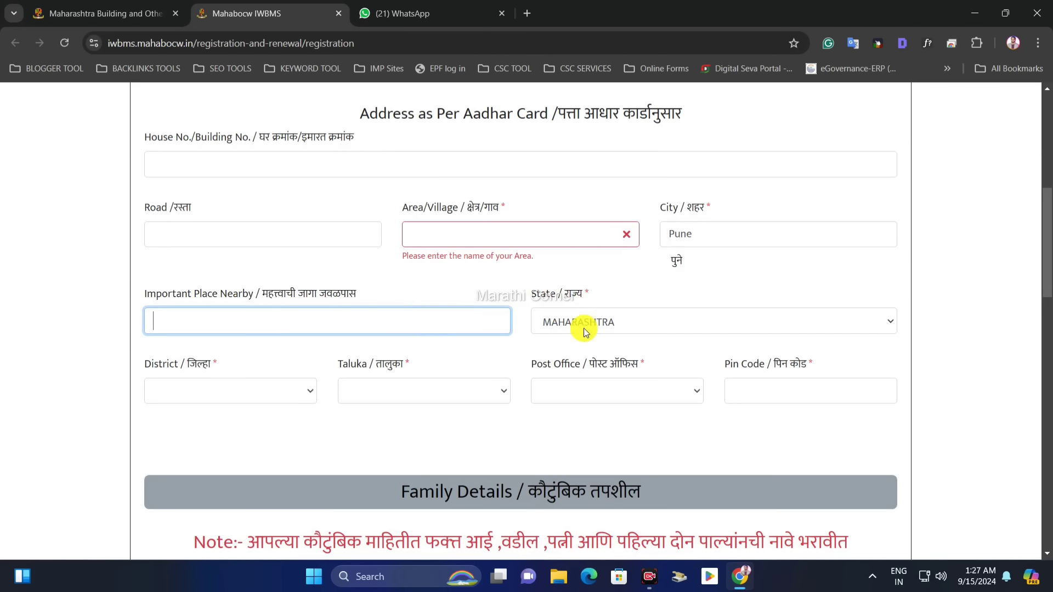
Step: Set the district to Pune, replacing Pimpri Chinchvad, and move to the pin code
left_click(223, 393)
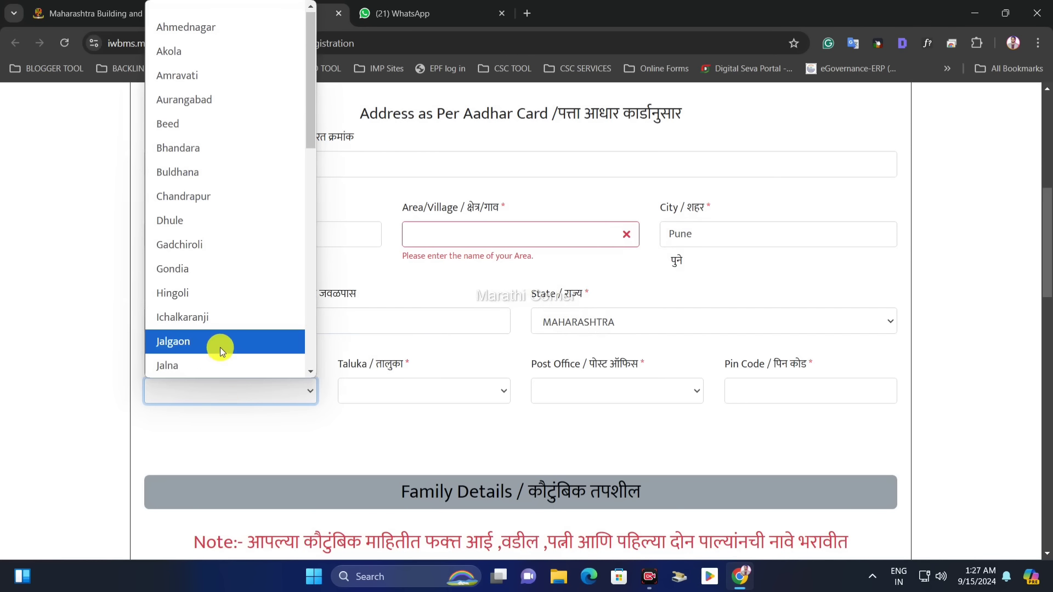
key("p")
key("p")
key("p")
key("p")
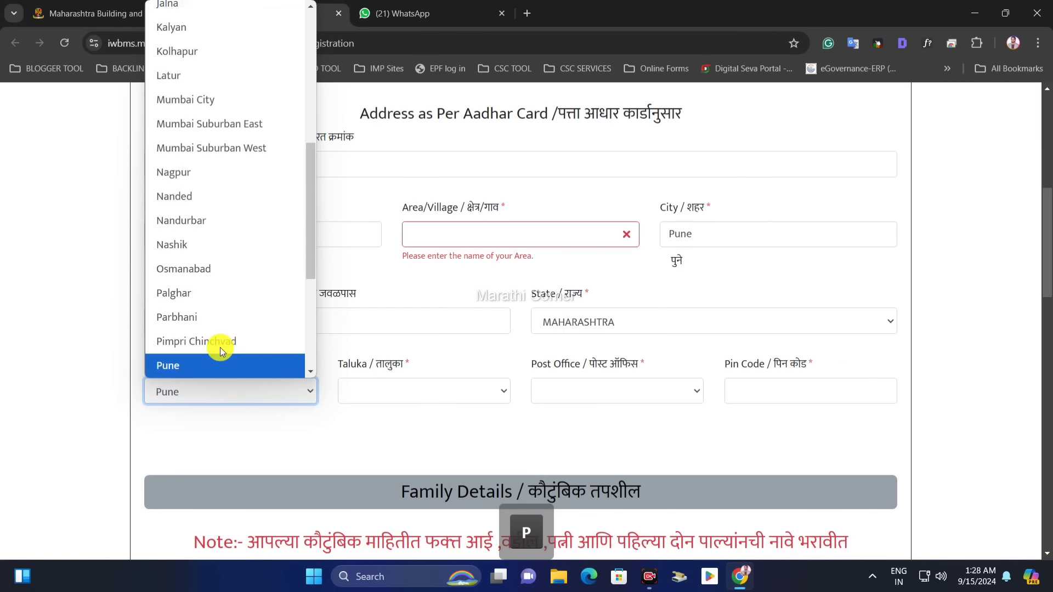
key("Return")
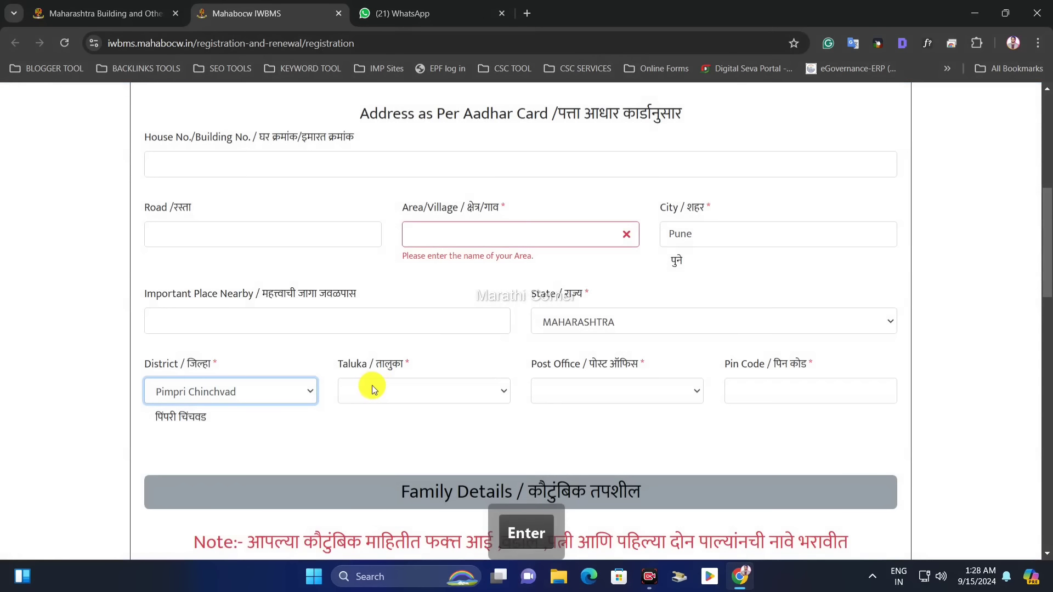
left_click(383, 387)
left_click(422, 391)
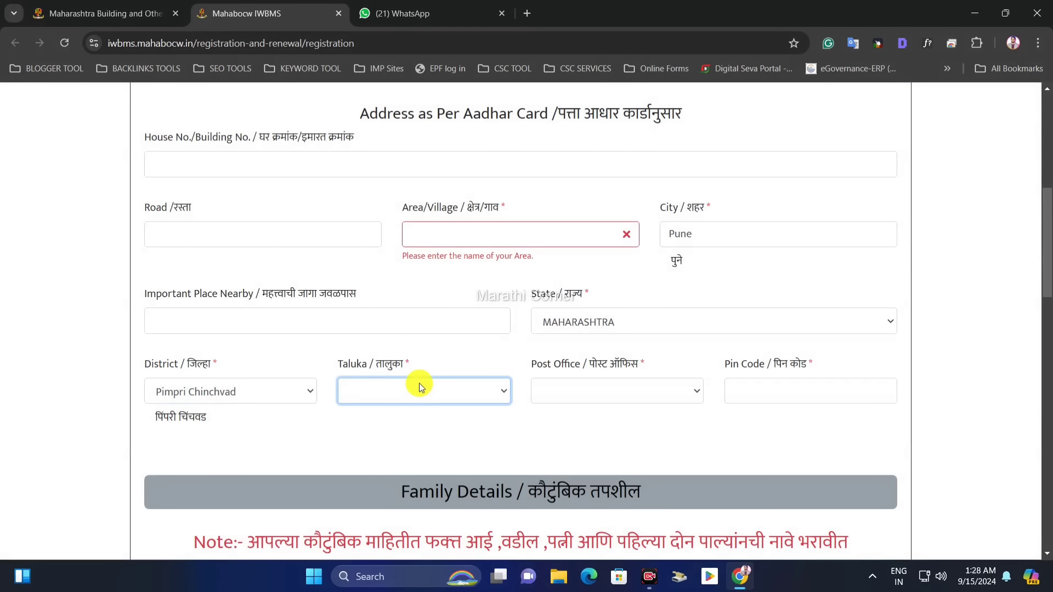
left_click(419, 382)
left_click(416, 382)
left_click(311, 393)
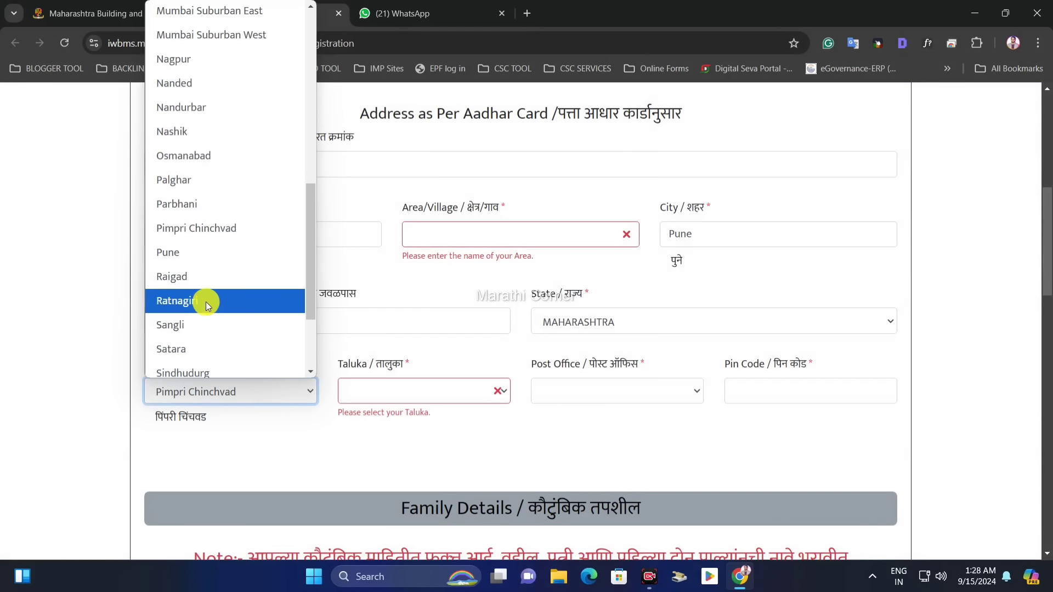
left_click(194, 251)
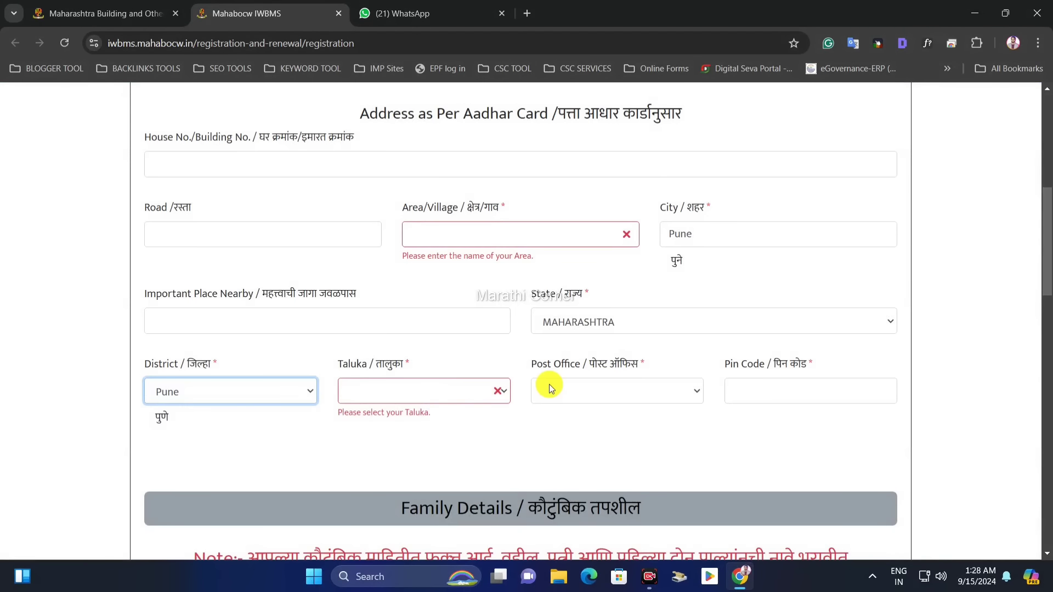
left_click(563, 370)
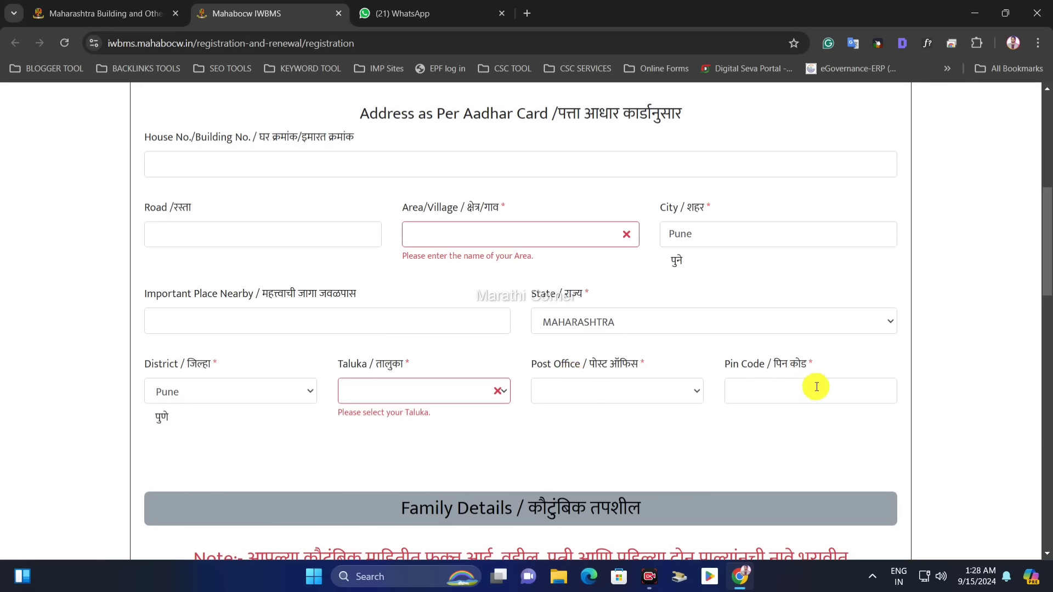
left_click(782, 365)
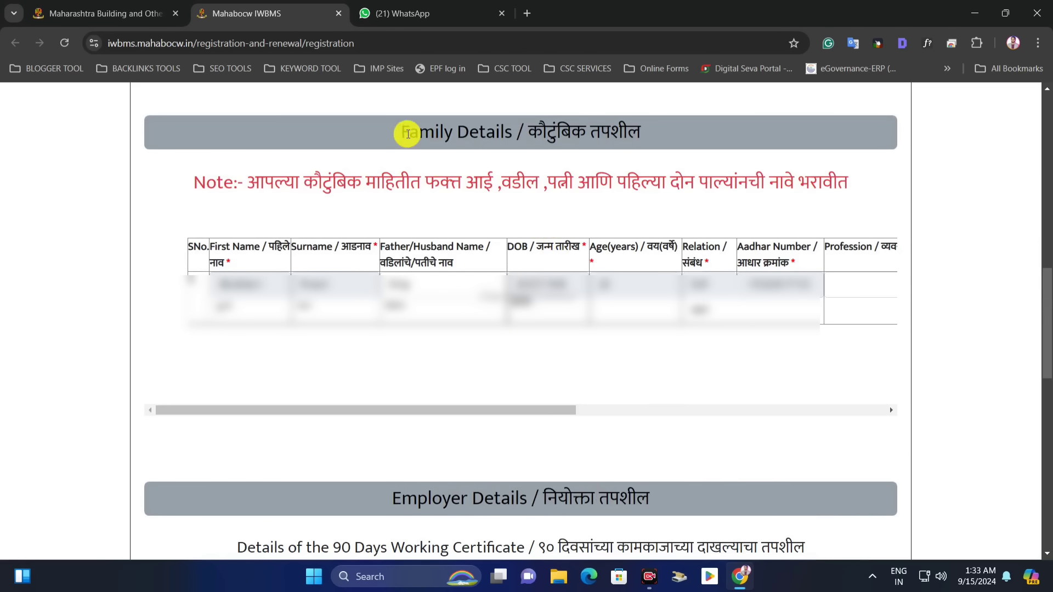
Step: Set the first family member's education to 10th/SSC in the Family Details table
left_click_drag(407, 133, 658, 136)
left_click(658, 146)
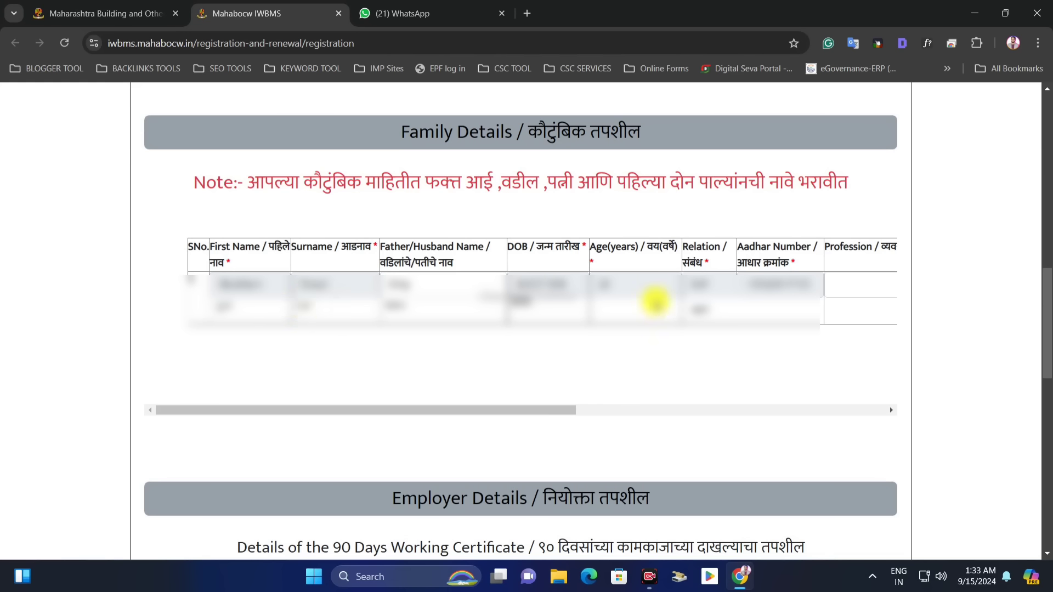
left_click(841, 280)
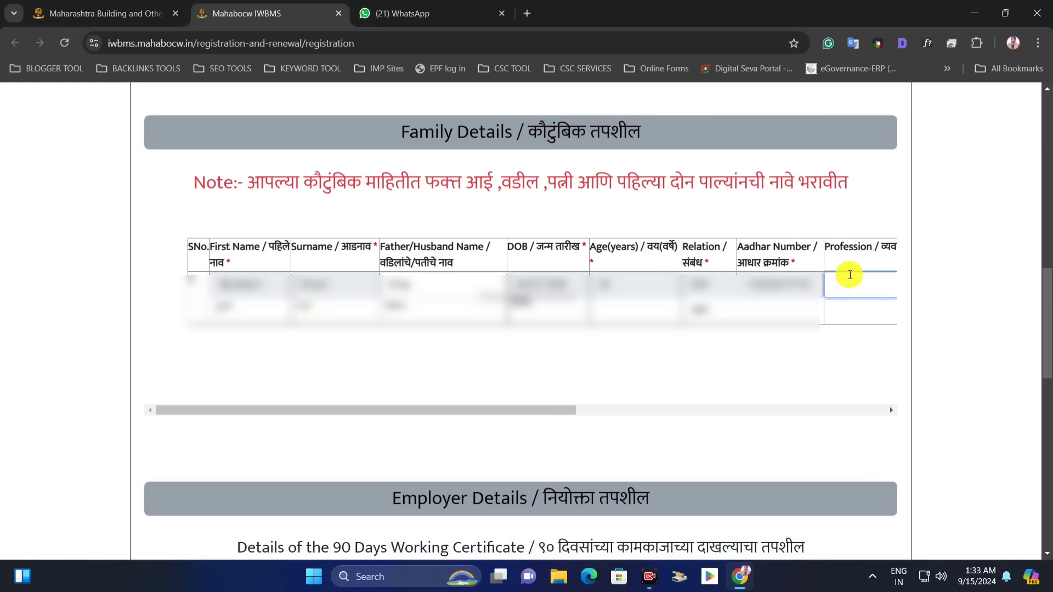
left_click_drag(575, 286, 494, 287)
left_click(334, 292)
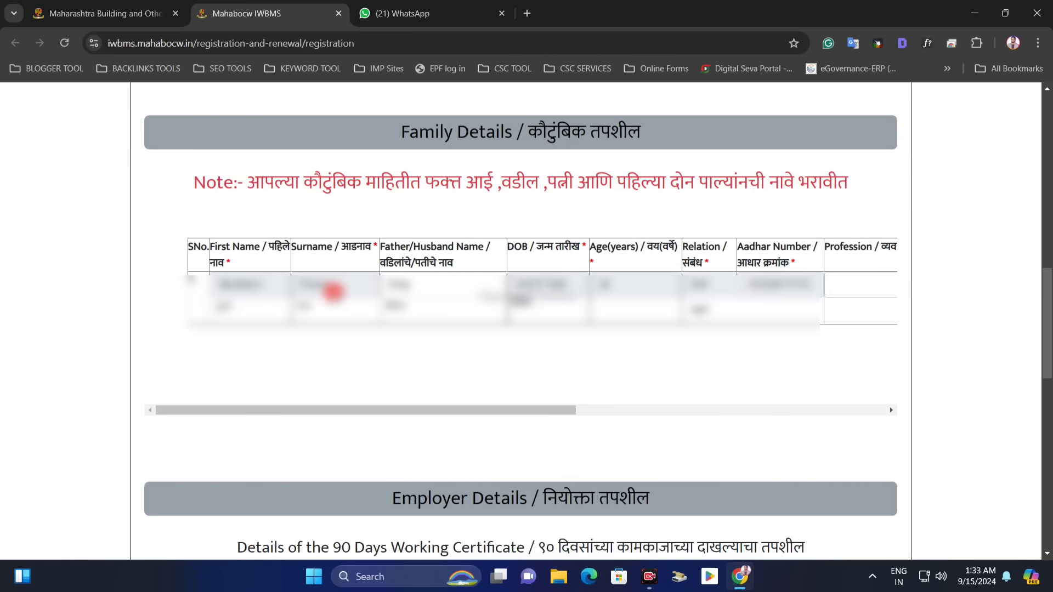
left_click(865, 278)
left_click_drag(518, 465, 647, 467)
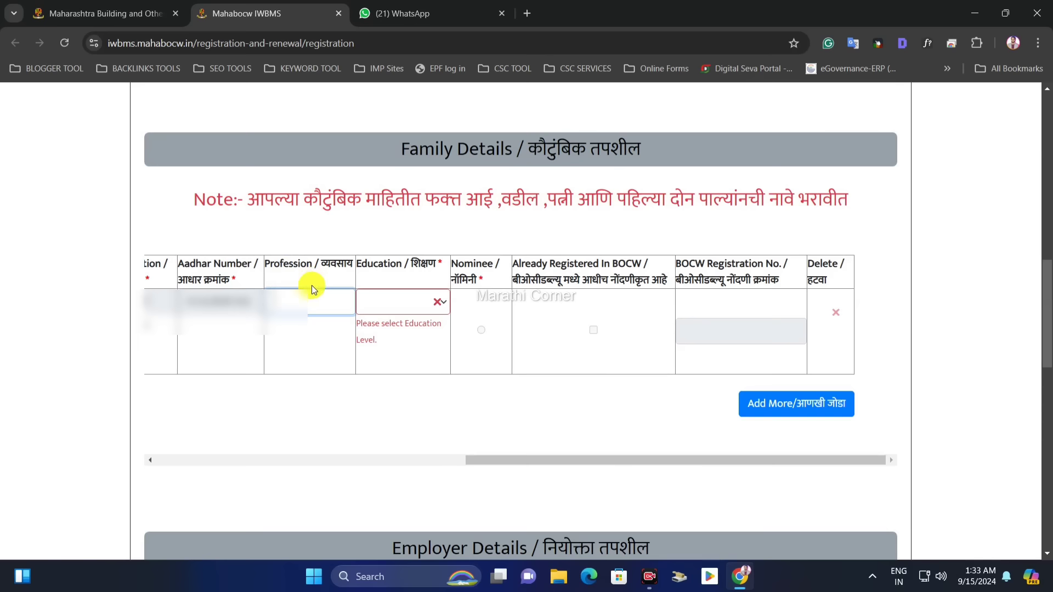
left_click(379, 302)
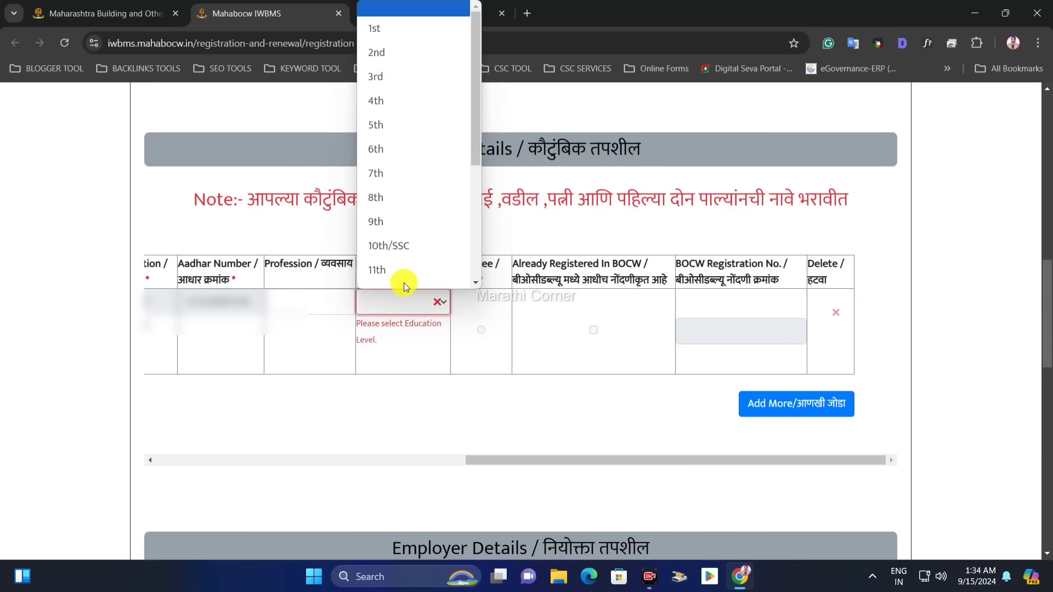
scroll(419, 208, "down", 3)
scroll(413, 222, "down", 2)
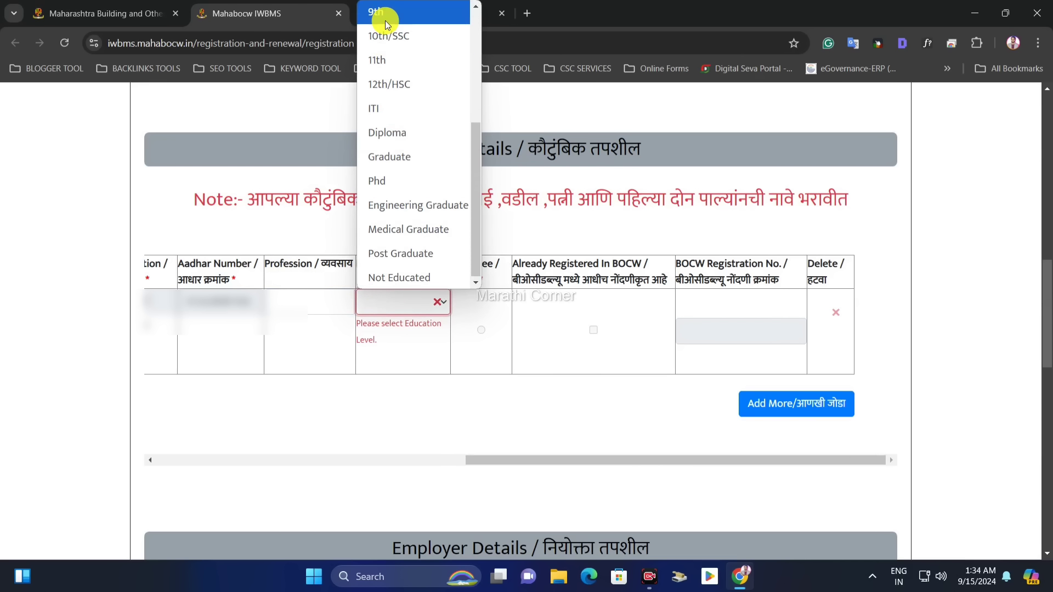
left_click(396, 36)
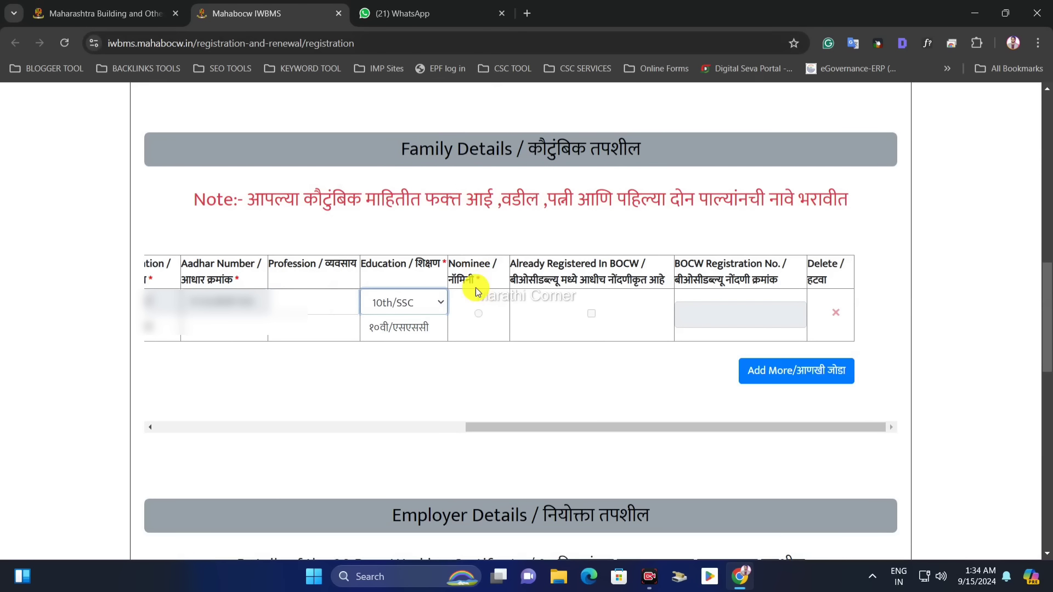
left_click(478, 314)
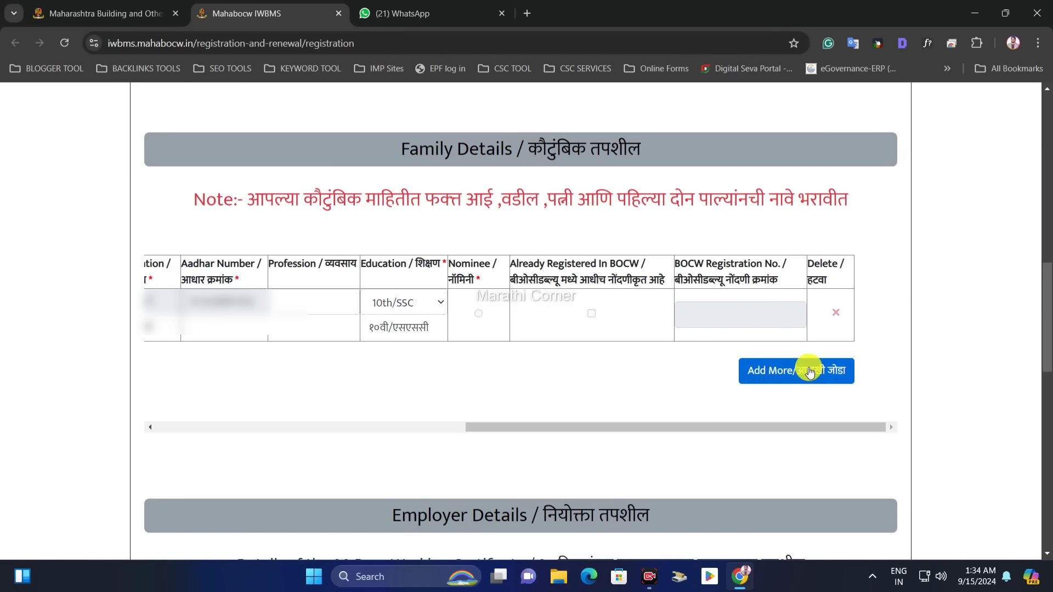
Step: Add a second family member row and set its relation to Wife
left_click(810, 371)
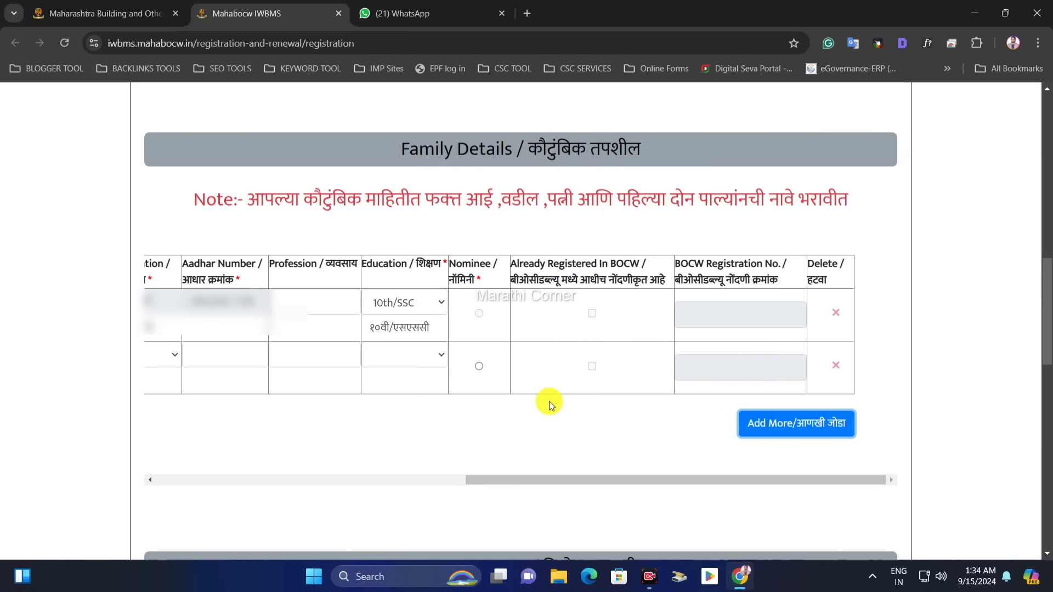
left_click_drag(576, 481, 225, 449)
left_click(229, 356)
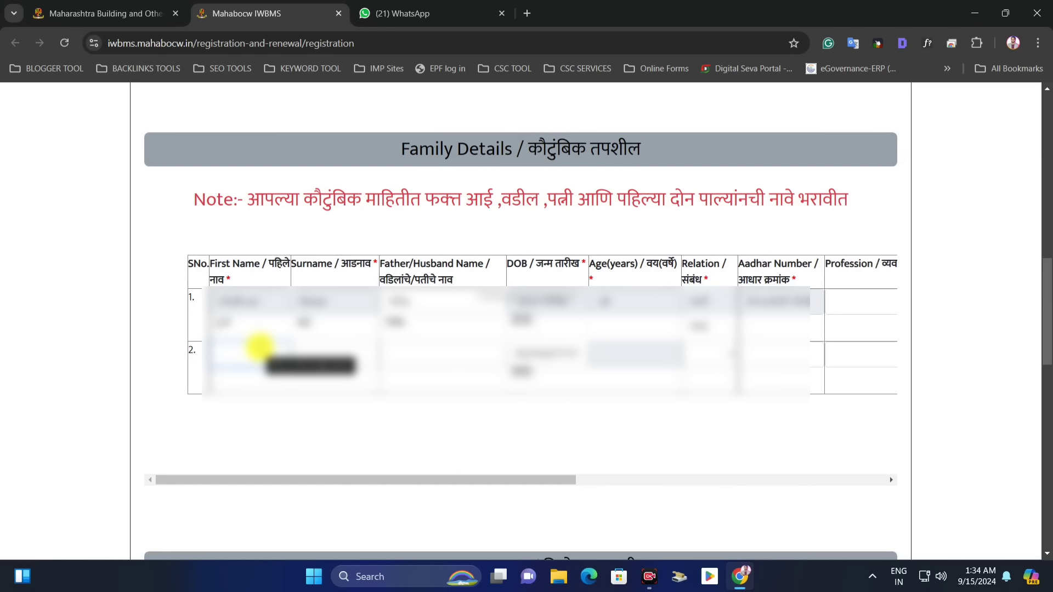
left_click_drag(265, 201, 752, 209)
left_click(788, 204)
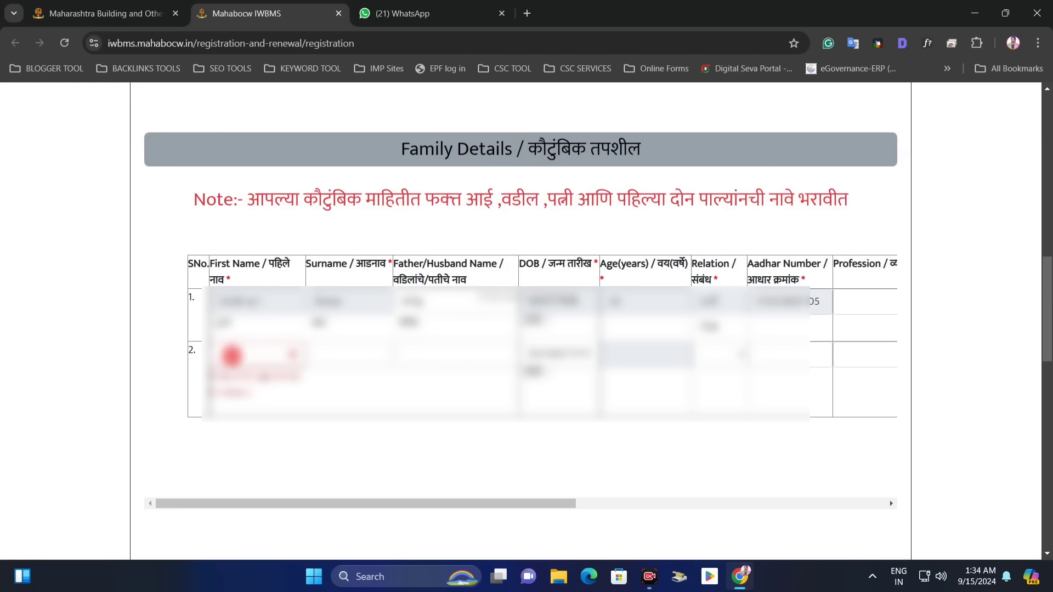
left_click(359, 356)
left_click(454, 351)
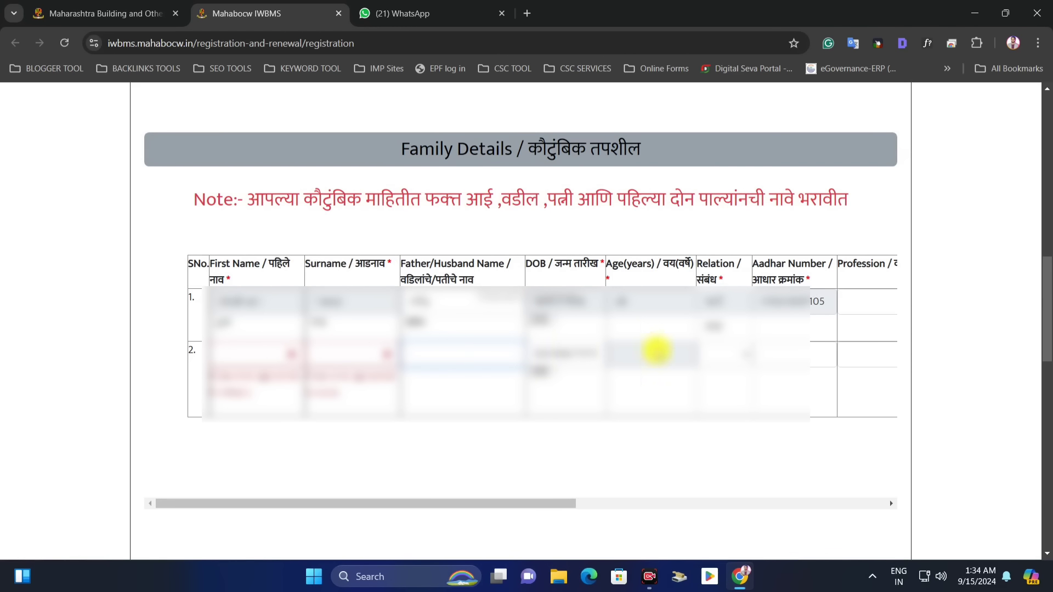
left_click(724, 350)
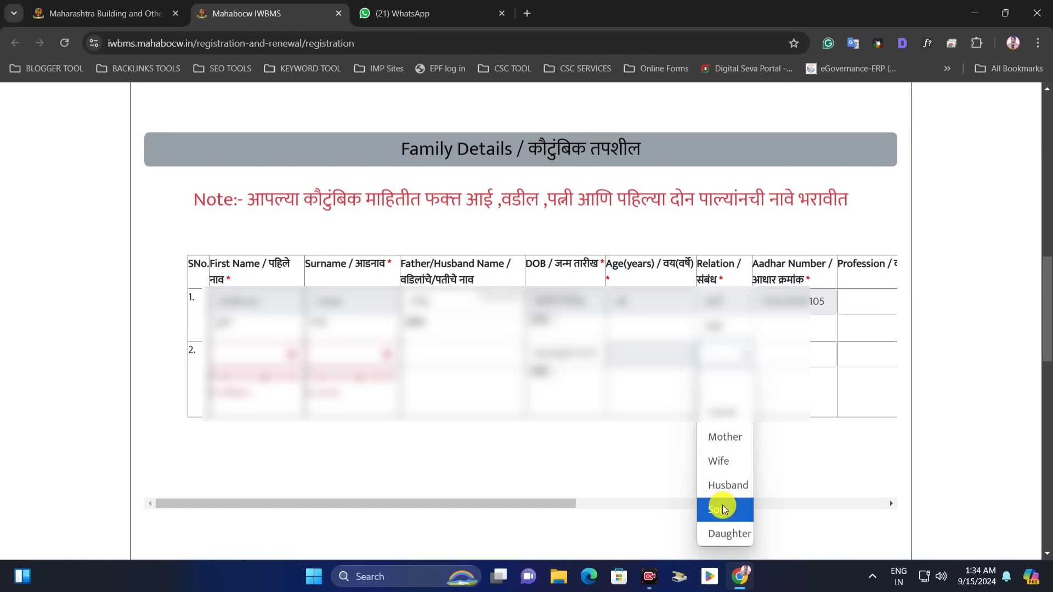
left_click(726, 470)
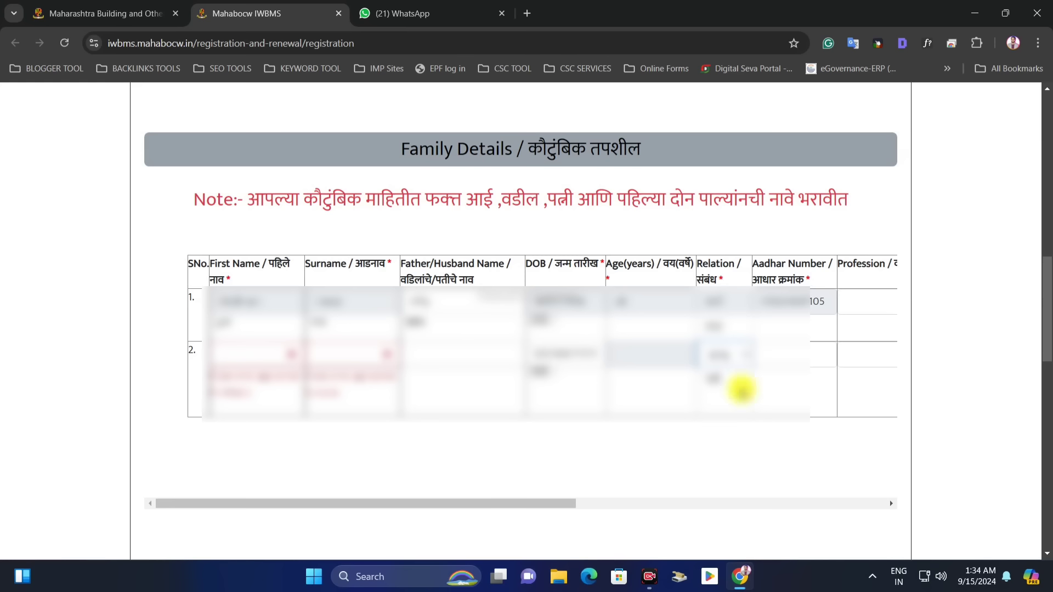
Step: Give the wife 10th/SSC education and mark her as the nominee
left_click_drag(527, 503, 832, 479)
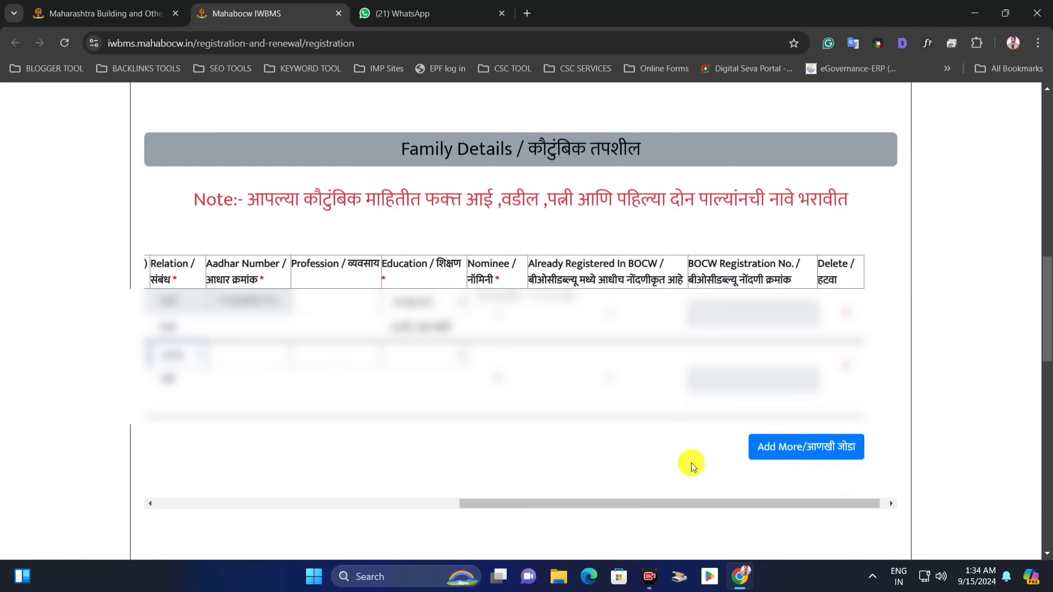
left_click(246, 350)
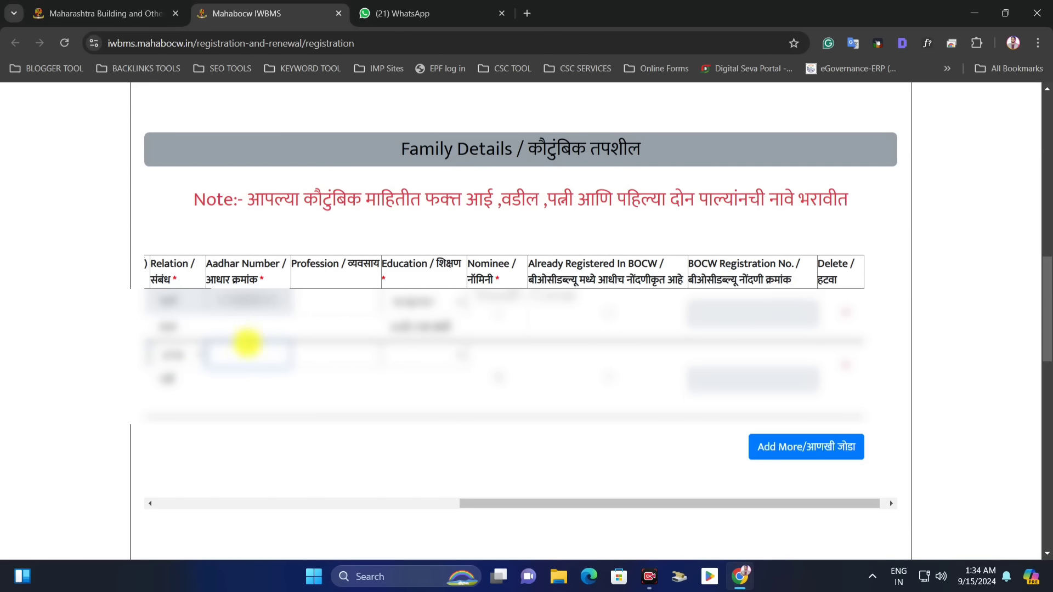
left_click(345, 354)
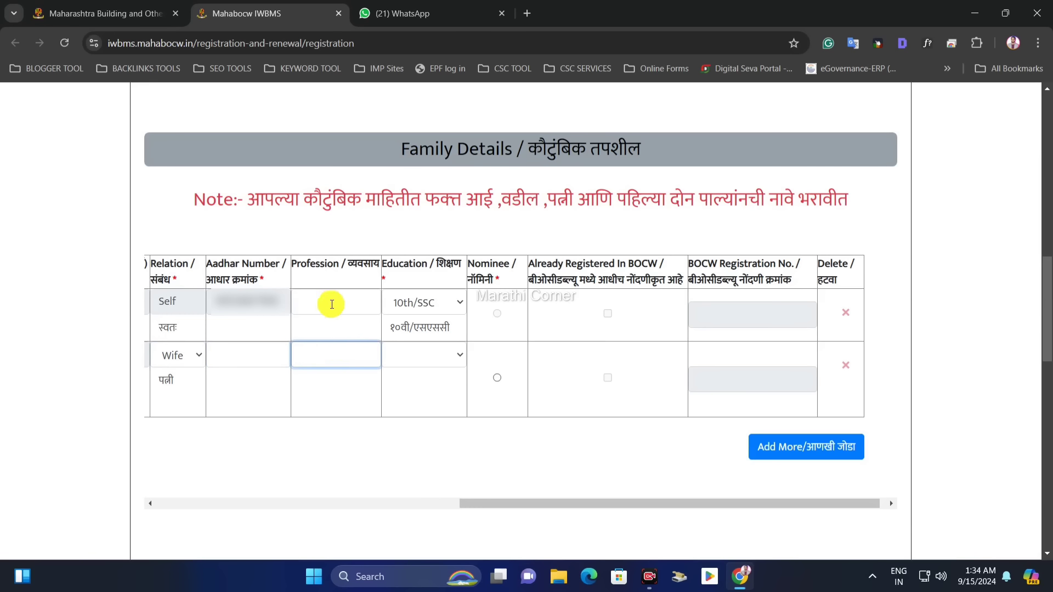
left_click(422, 359)
scroll(418, 268, "down", 1)
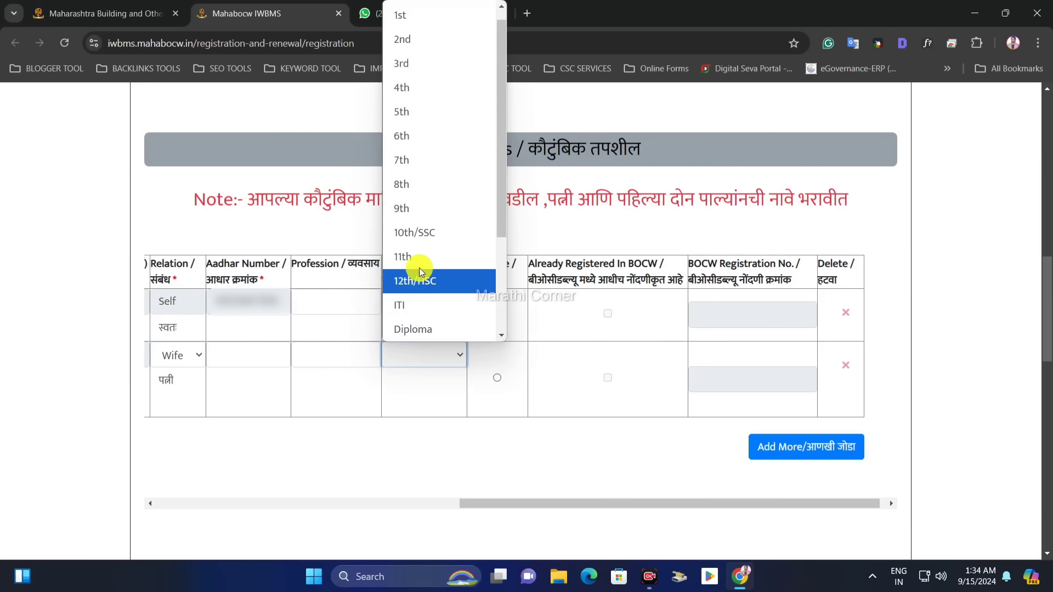
left_click(430, 234)
left_click(496, 378)
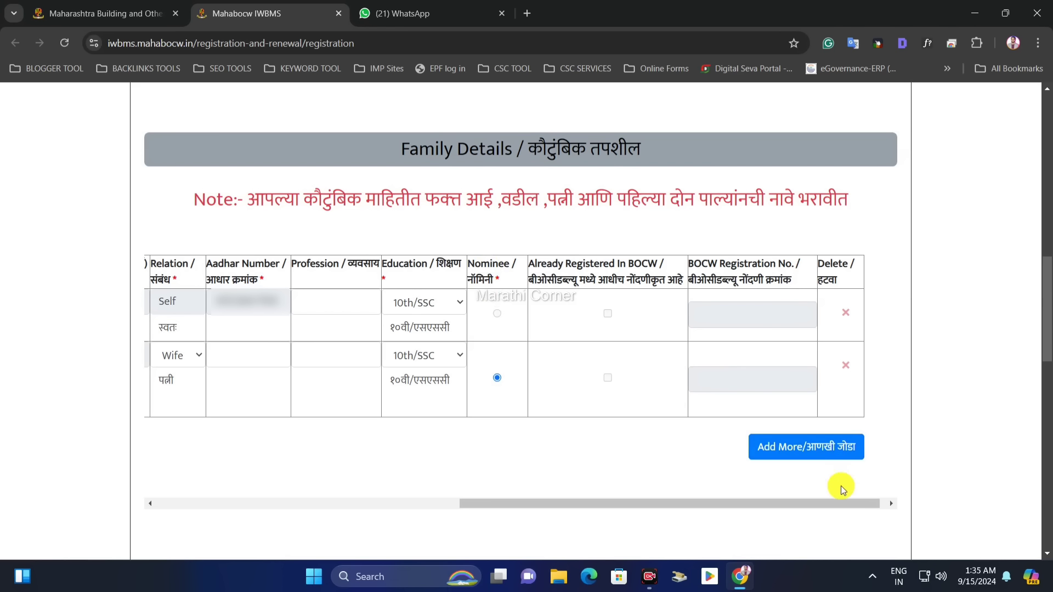
Step: Scroll to Employer Details and review the 90 Days Working Certificate headings
scroll(852, 545, "down", 8)
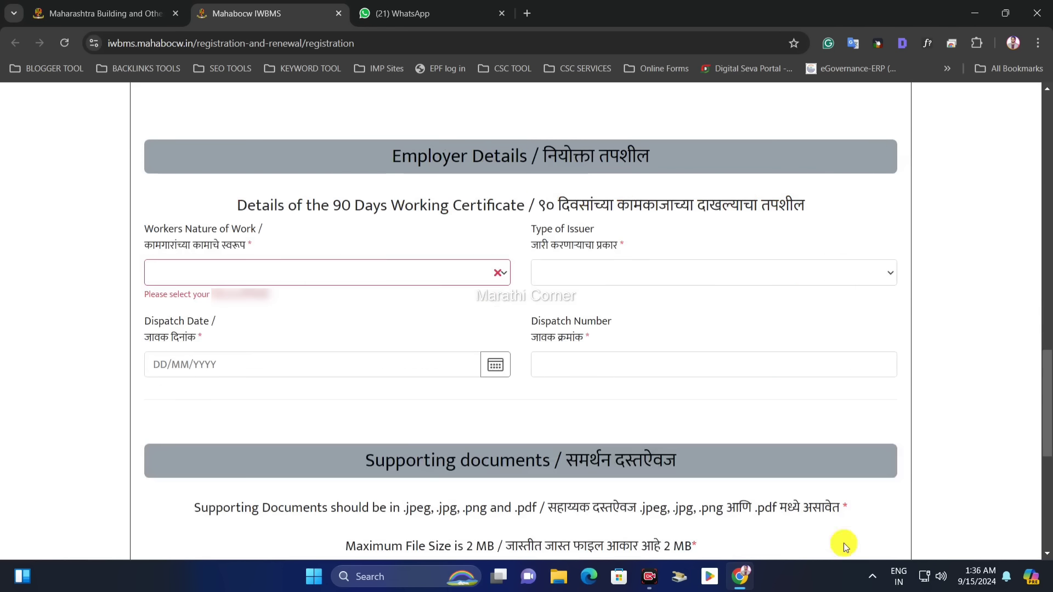
left_click_drag(397, 157, 672, 163)
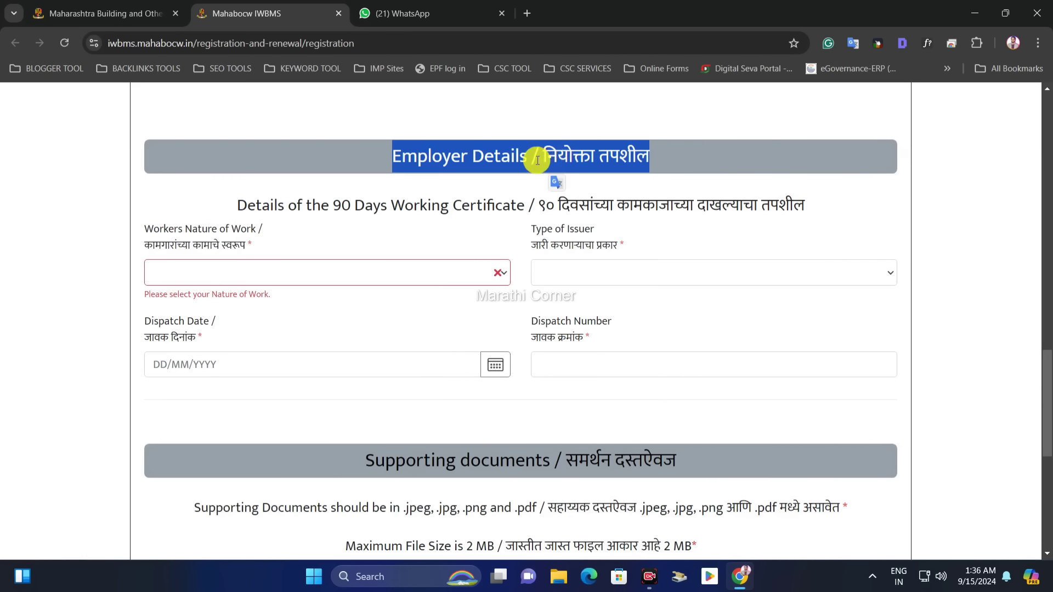
left_click(405, 204)
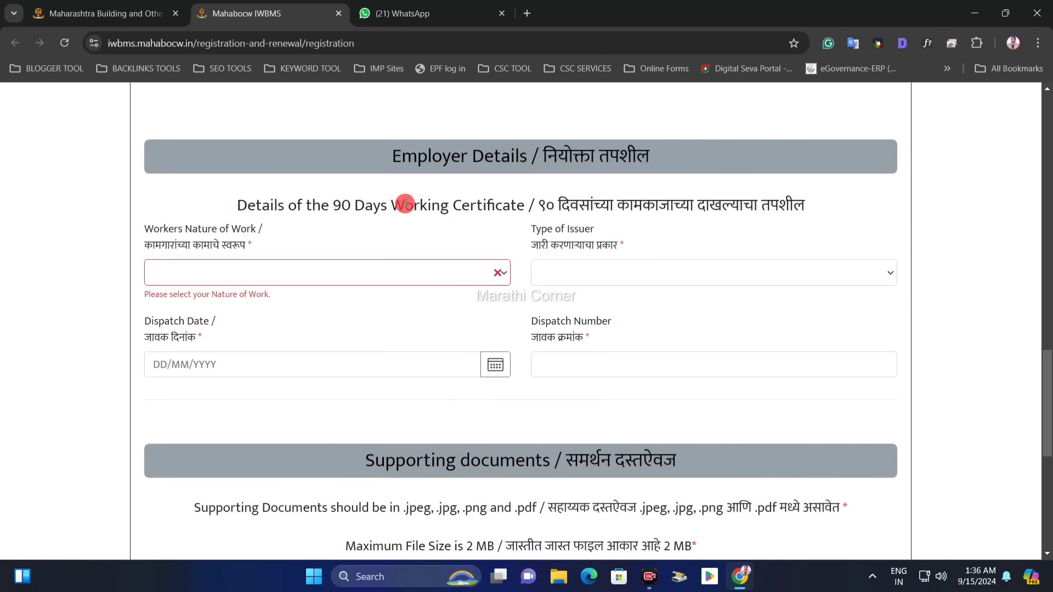
left_click_drag(322, 205, 441, 204)
left_click(455, 204)
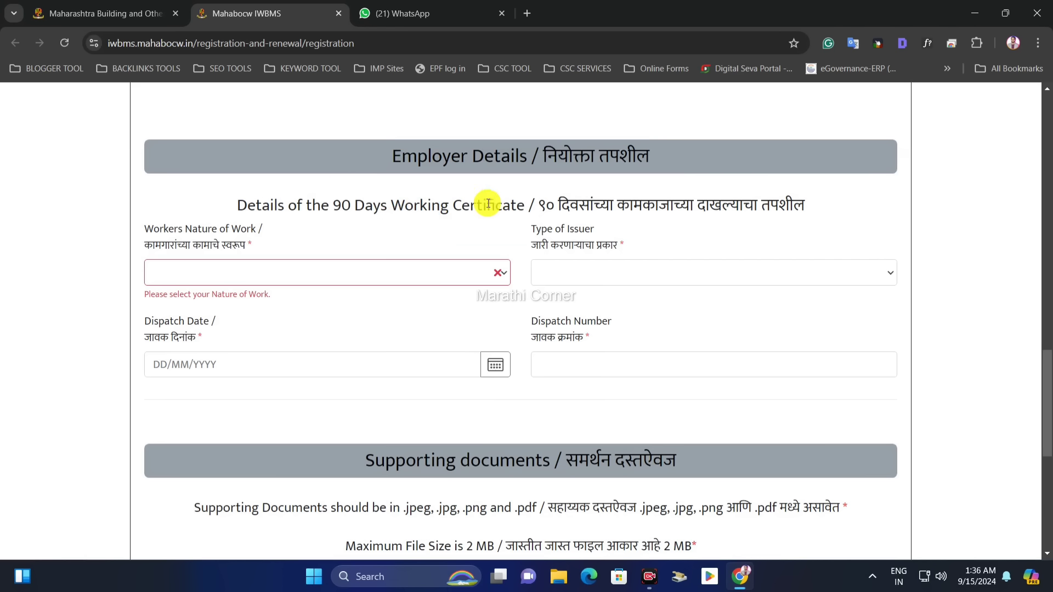
left_click(724, 201)
left_click_drag(724, 201, 766, 214)
left_click(767, 214)
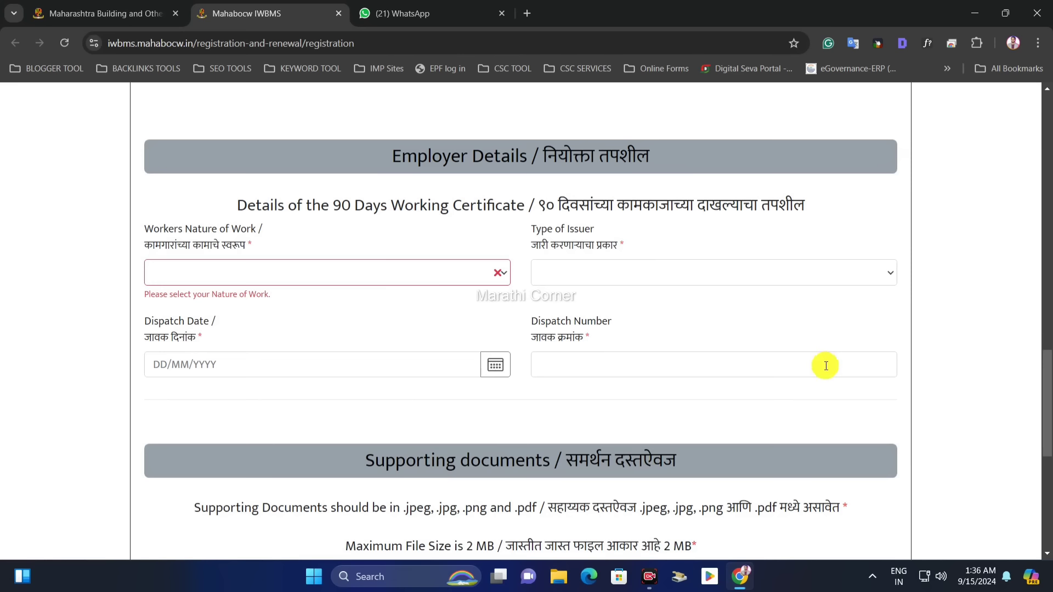
left_click(850, 545)
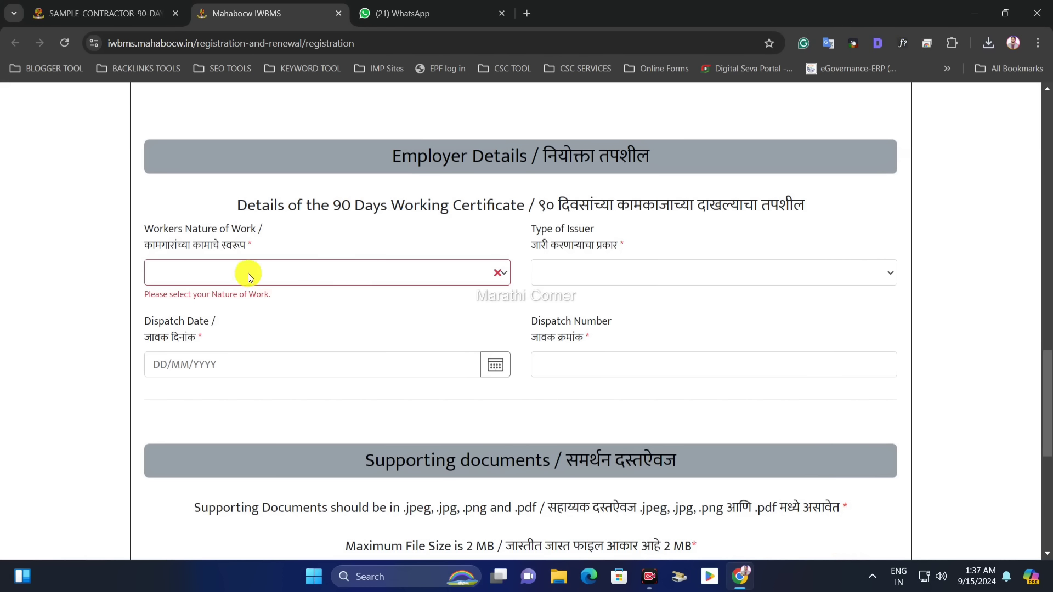
left_click_drag(487, 204, 771, 199)
left_click(766, 199)
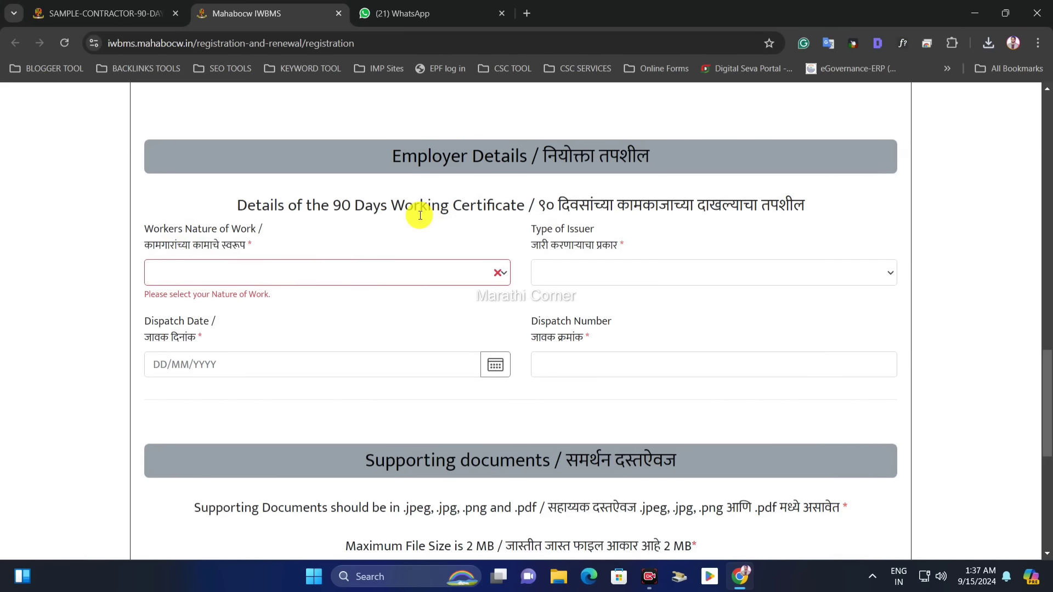
Step: Set Workers Nature of Work to Painter, replacing the initial All type of Helpers
left_click_drag(176, 248, 251, 246)
left_click(285, 270)
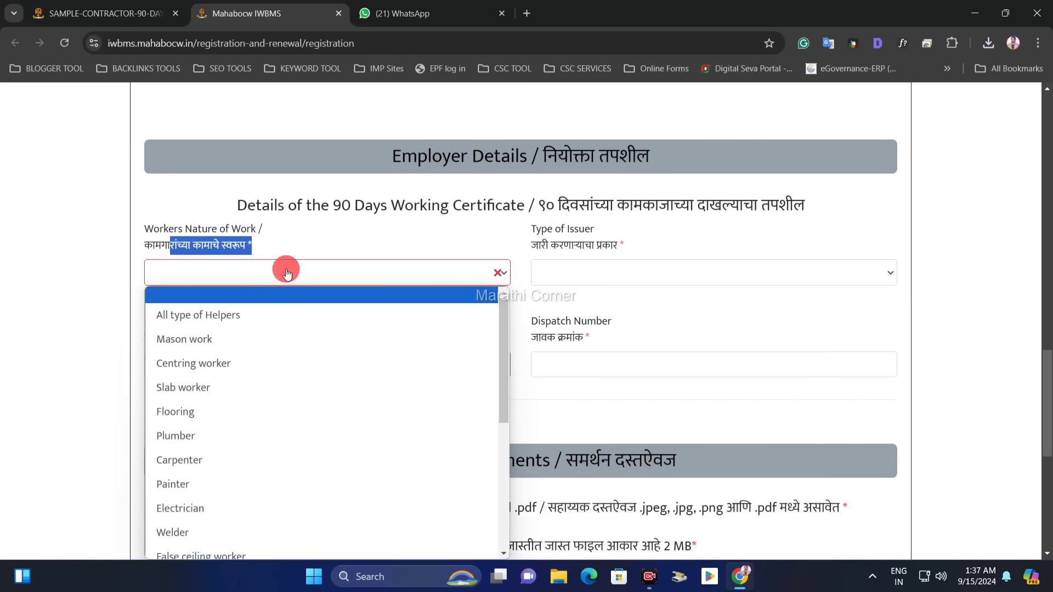
left_click(236, 315)
left_click(471, 272)
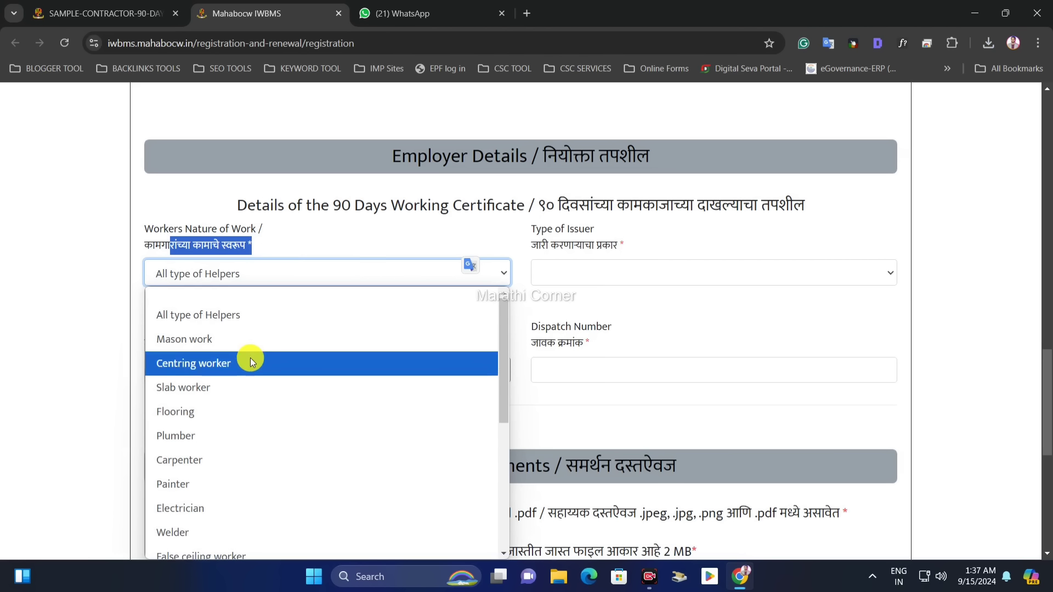
scroll(251, 387, "down", 3)
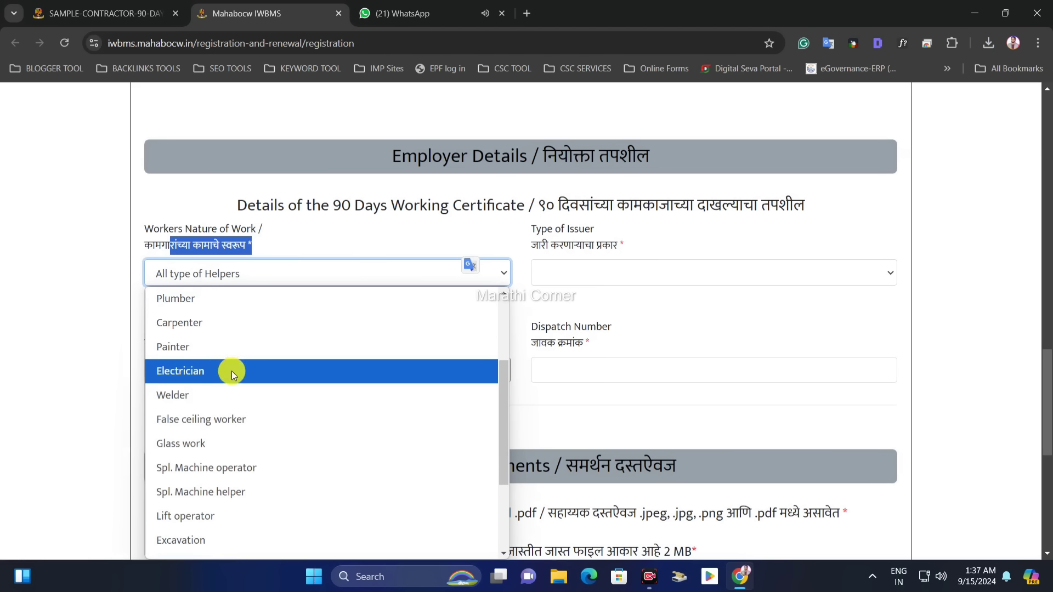
scroll(228, 369, "down", 3)
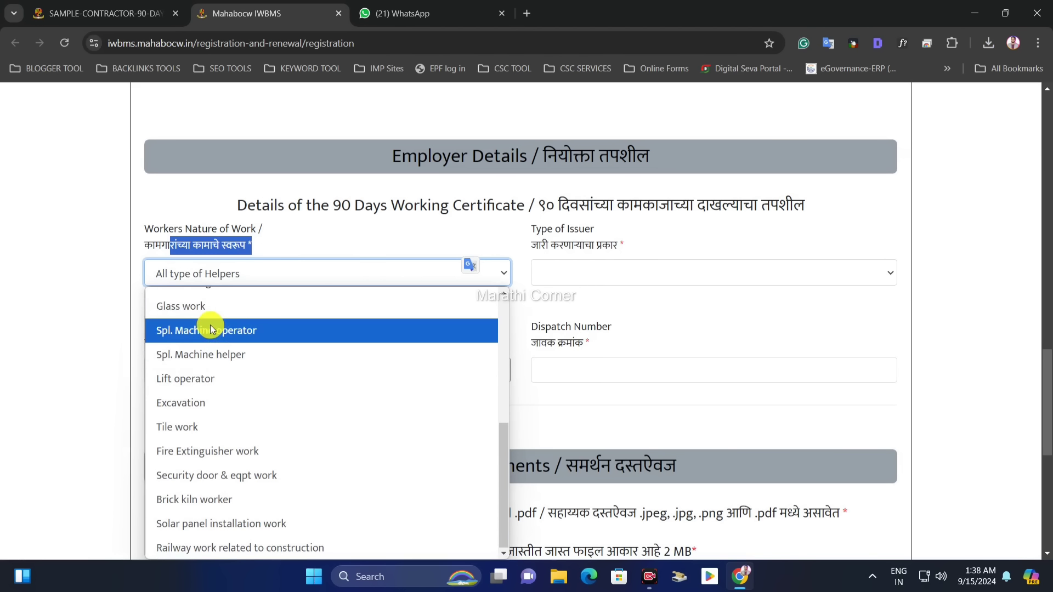
scroll(209, 329, "up", 3)
scroll(203, 379, "down", 3)
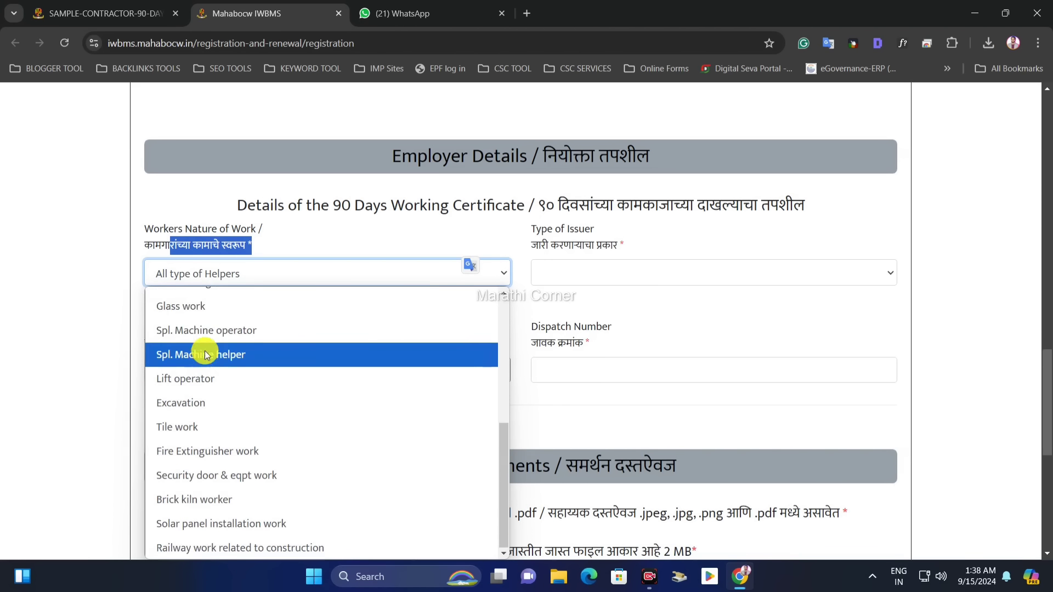
key("p")
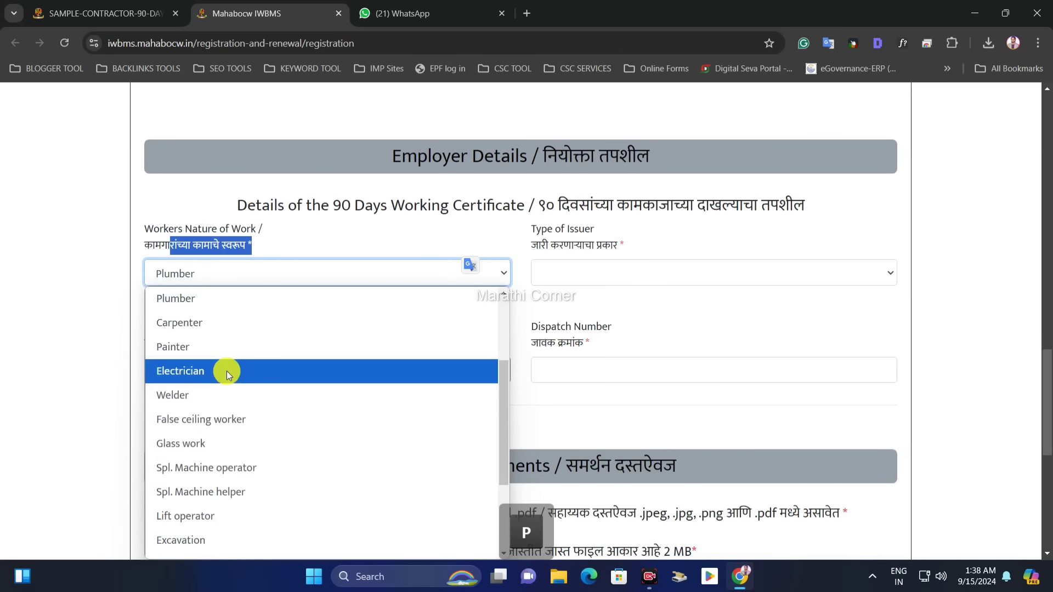
left_click(183, 349)
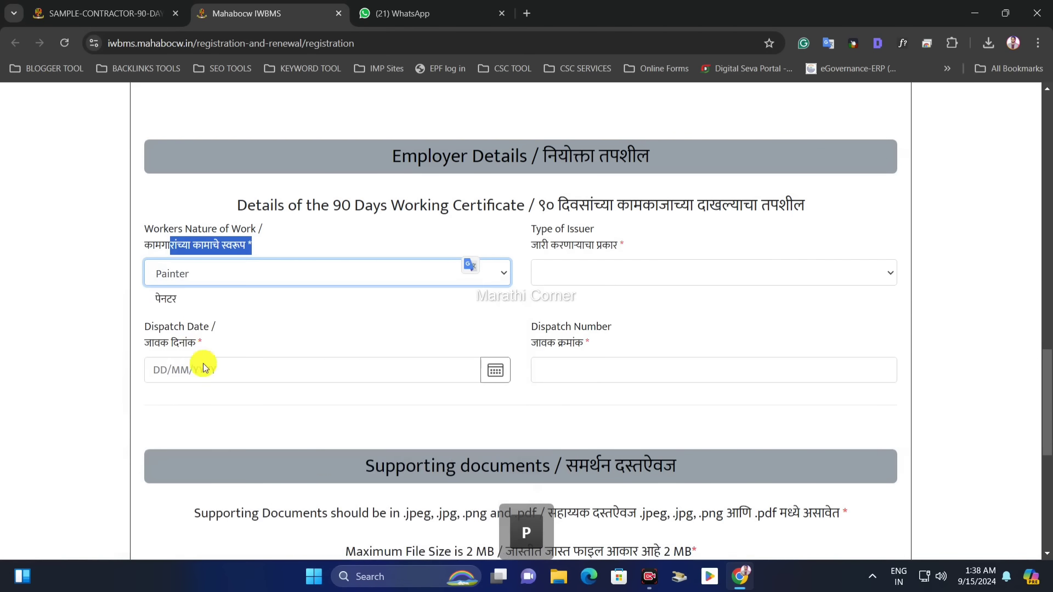
left_click(236, 276)
scroll(275, 528, "down", 2)
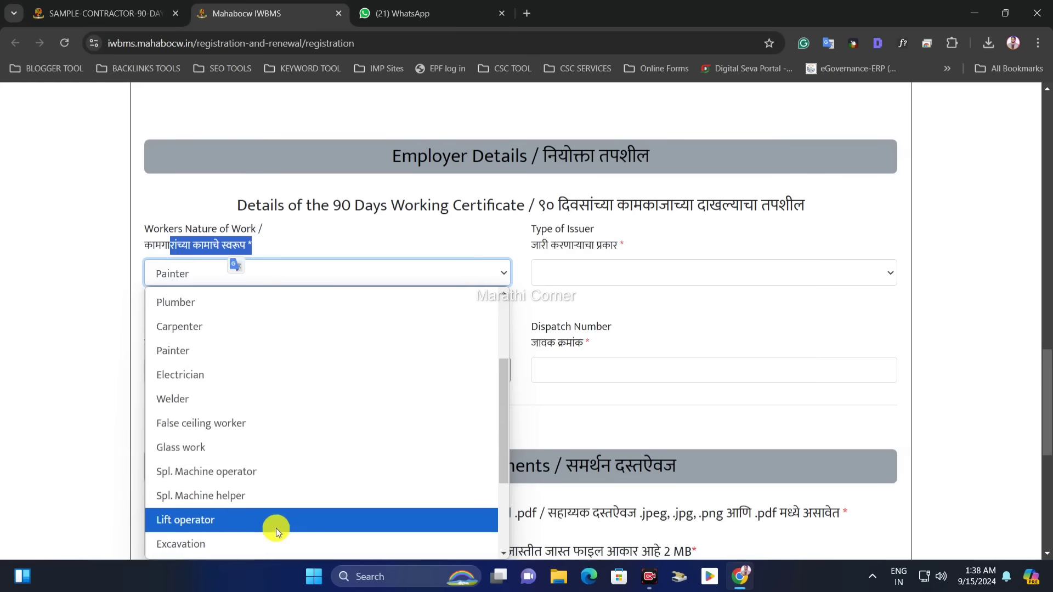
scroll(261, 478, "up", 2)
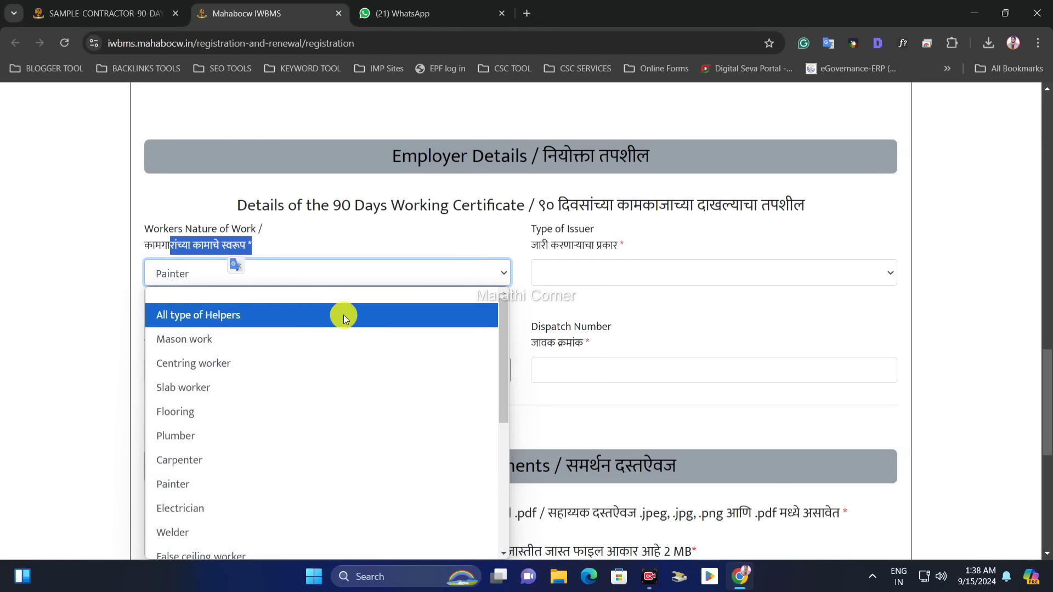
left_click(502, 236)
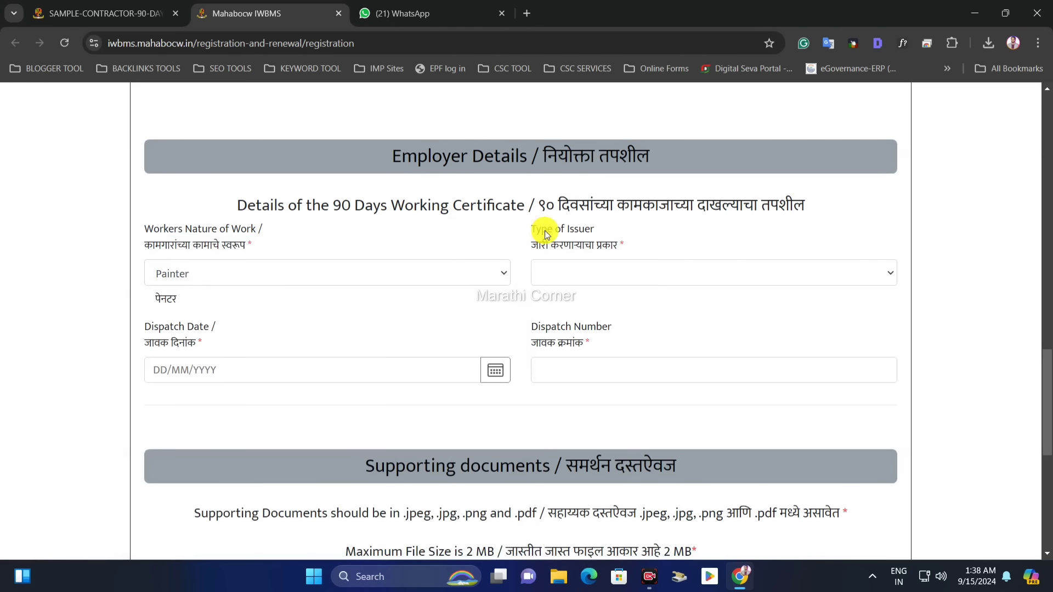
Step: Set Type of Issuer to Contractor/Developer after trying the other issuer options
left_click_drag(545, 230, 586, 239)
left_click(585, 238)
left_click(599, 272)
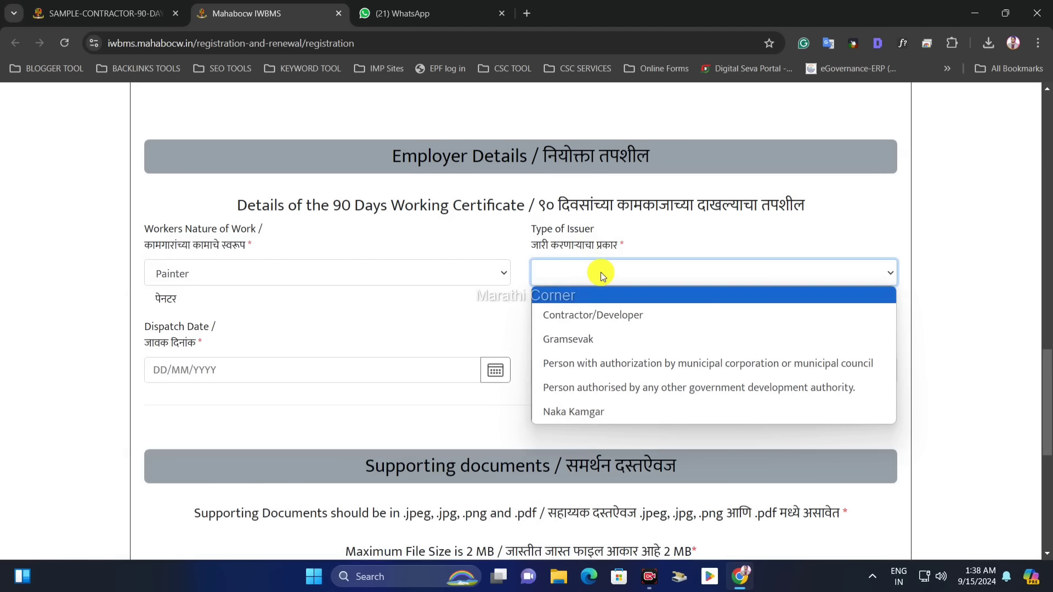
left_click(612, 317)
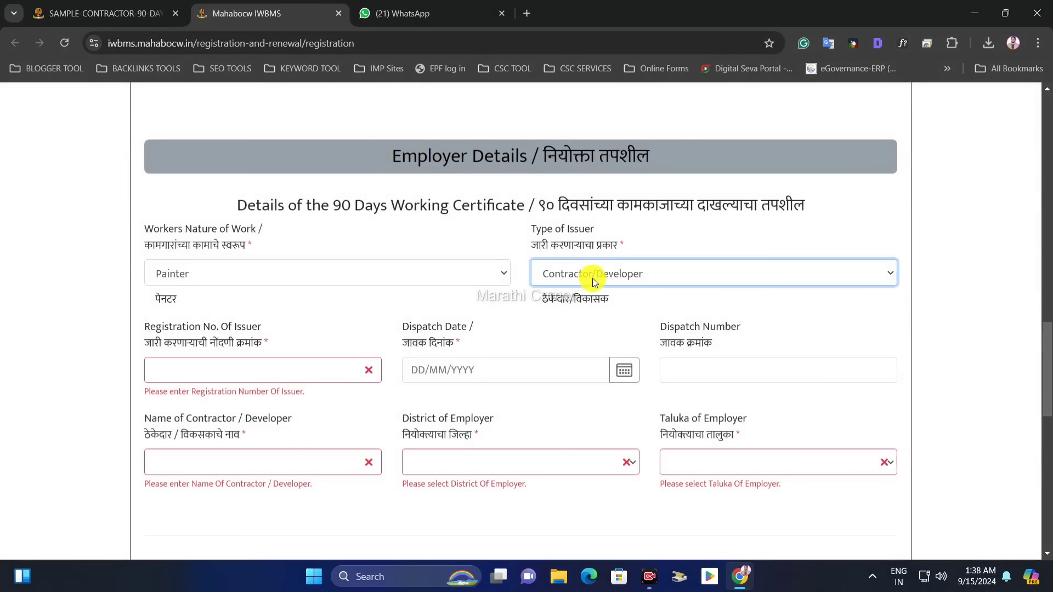
left_click(588, 278)
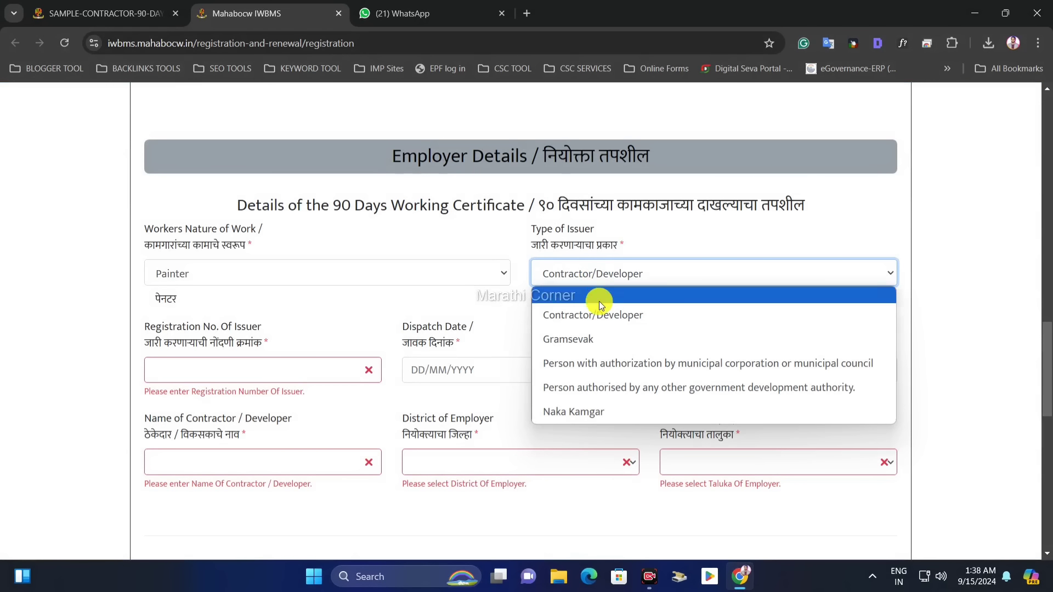
left_click(600, 340)
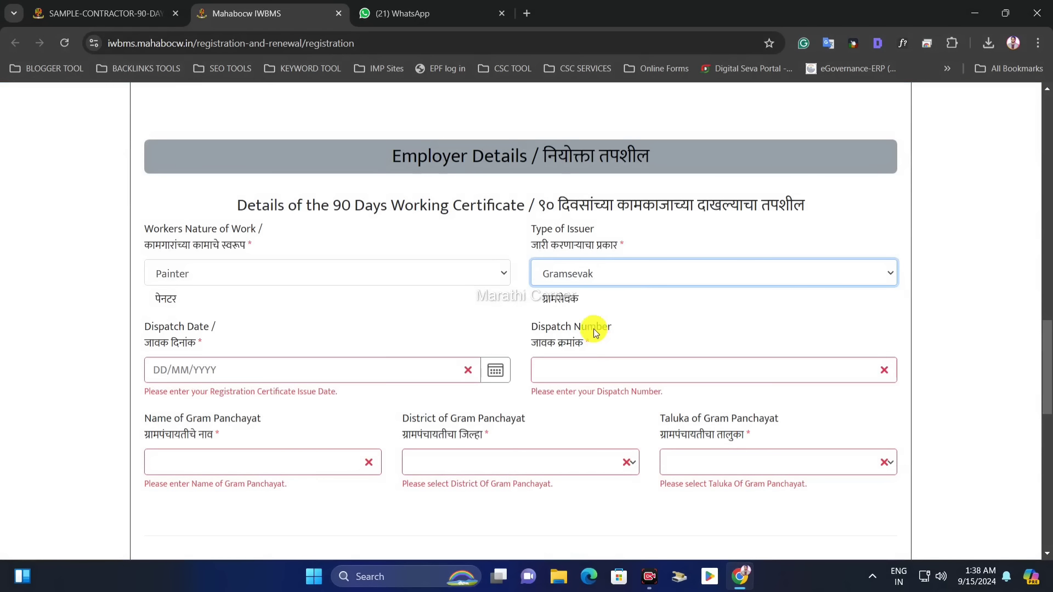
left_click(584, 280)
left_click(630, 362)
left_click(603, 273)
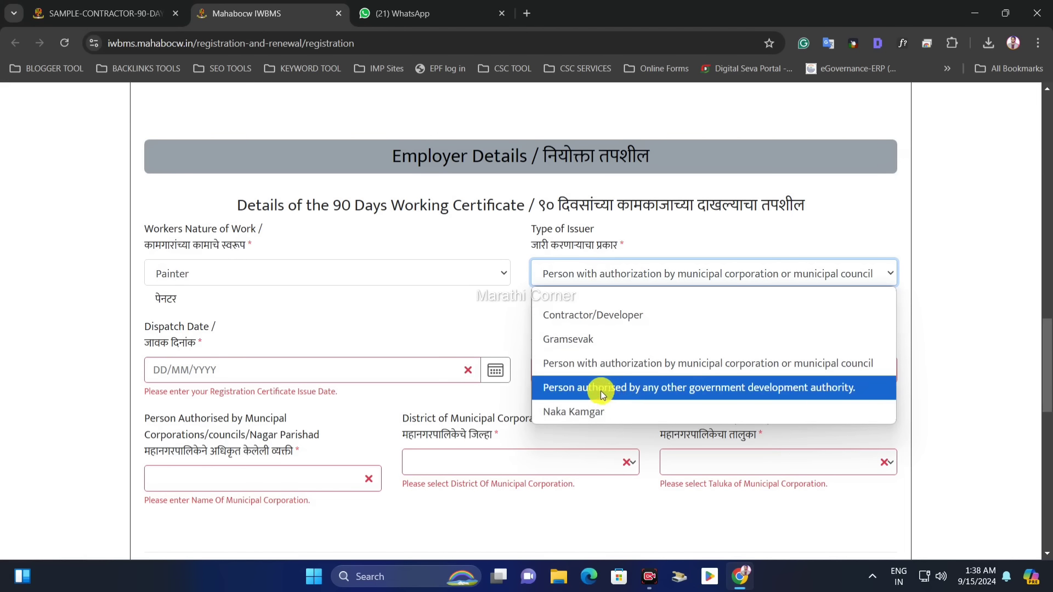
left_click(685, 387)
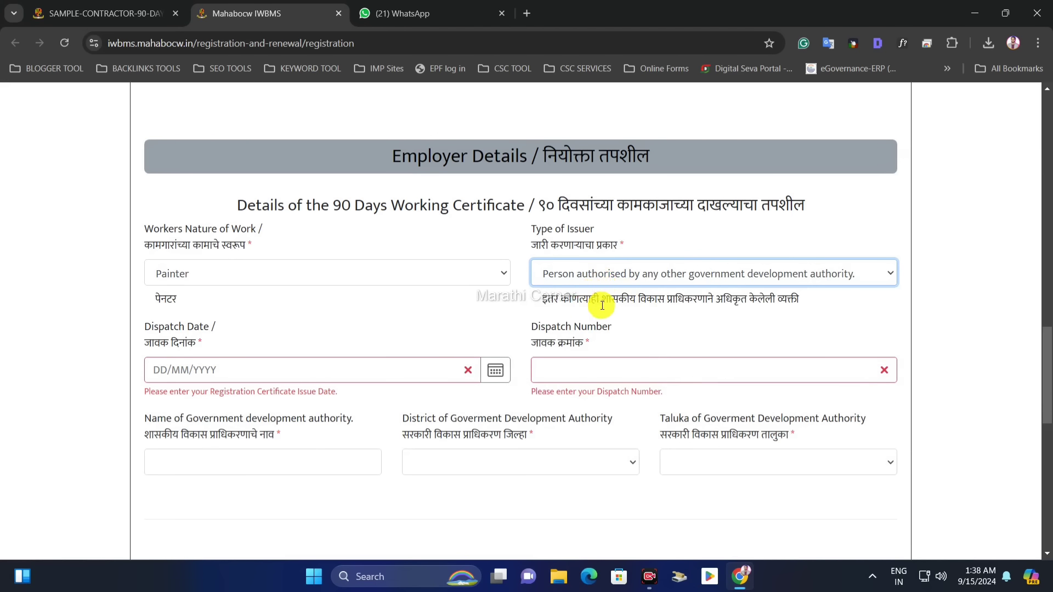
left_click(600, 274)
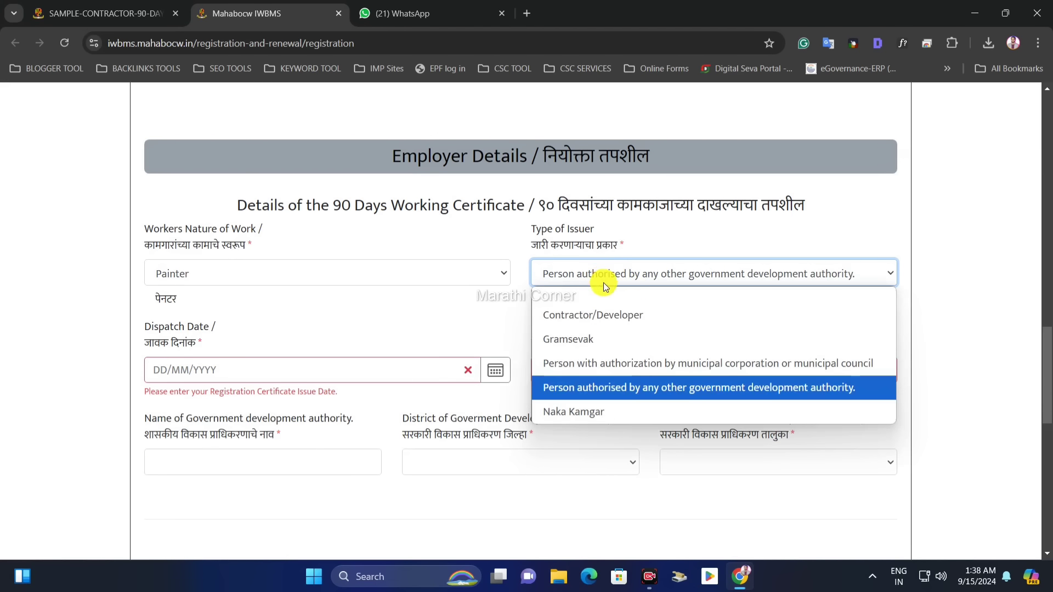
left_click(613, 413)
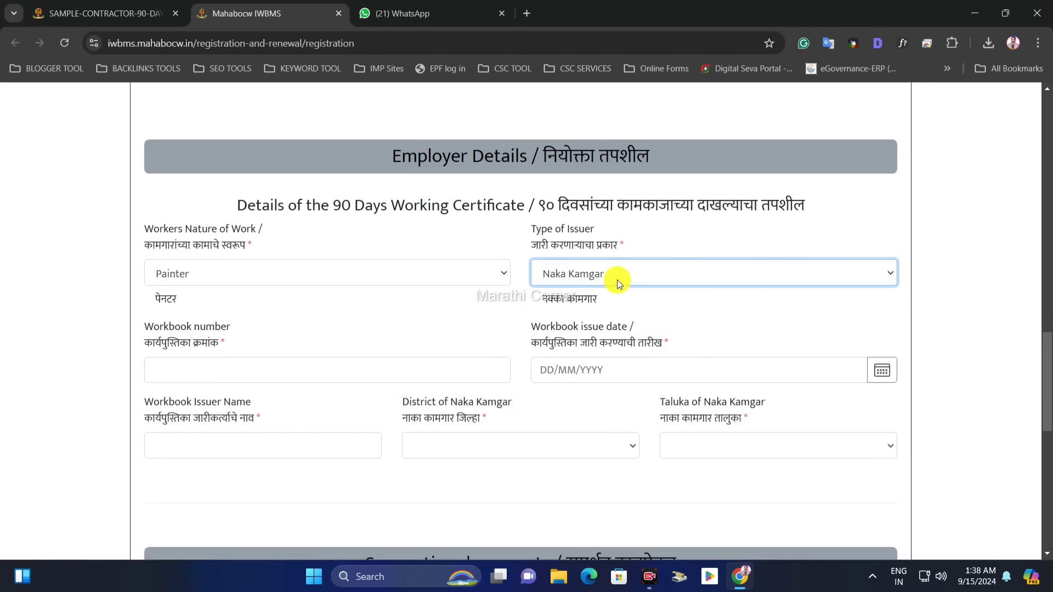
left_click(585, 279)
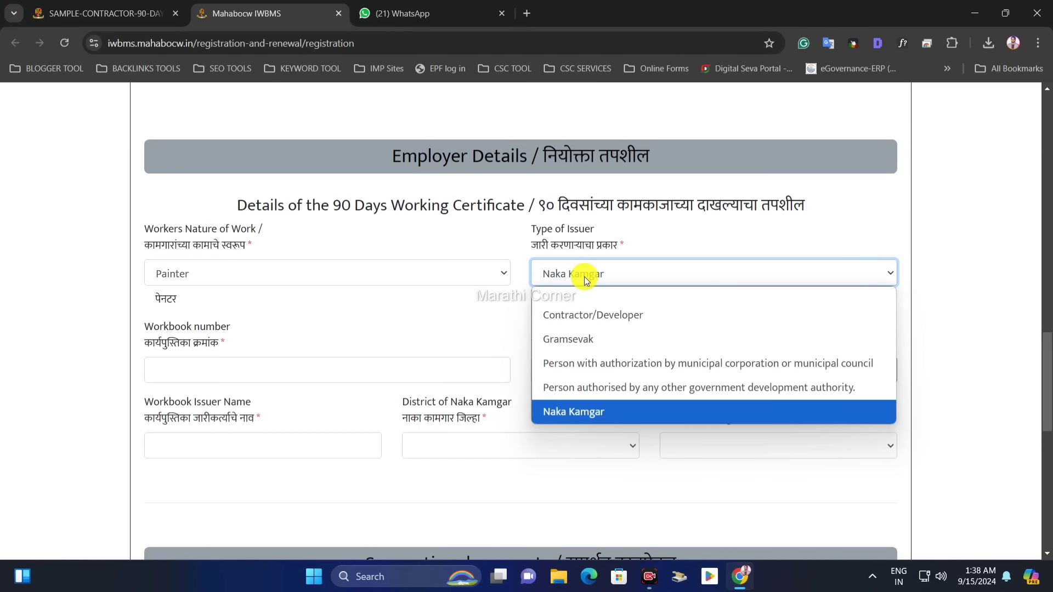
left_click(604, 316)
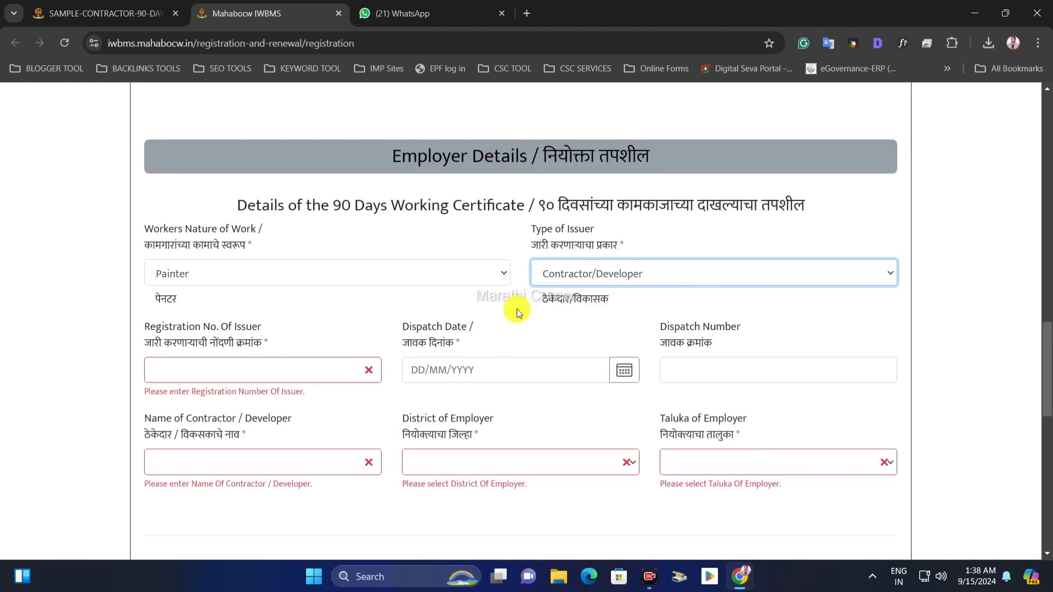
Step: Select the Registration No. Of Issuer field and switch to the SAMPLE-CONTRACTOR certificate PDF
left_click_drag(144, 324, 282, 335)
left_click(262, 341)
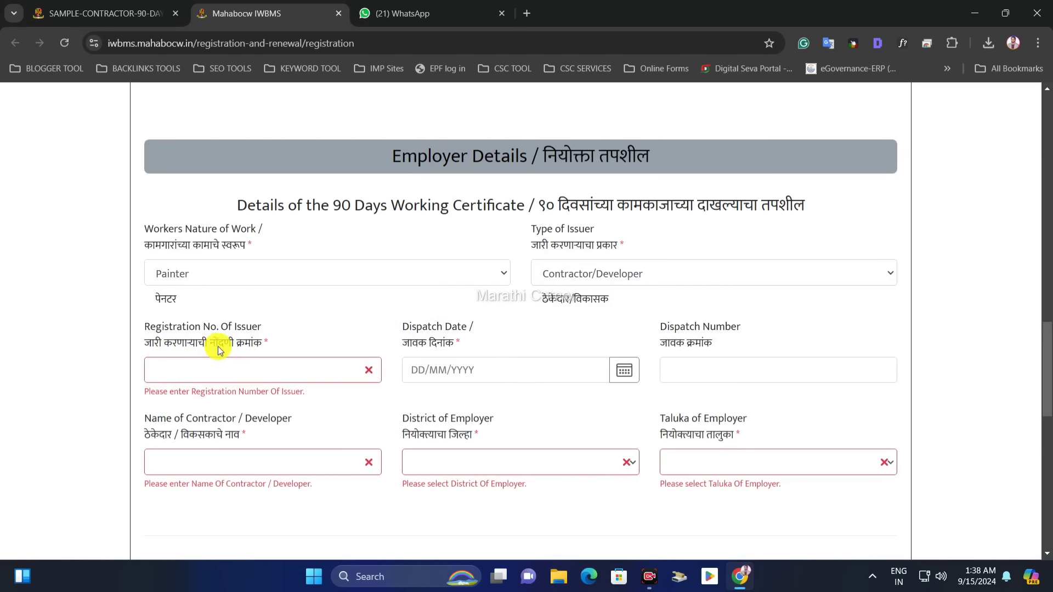
left_click(233, 368)
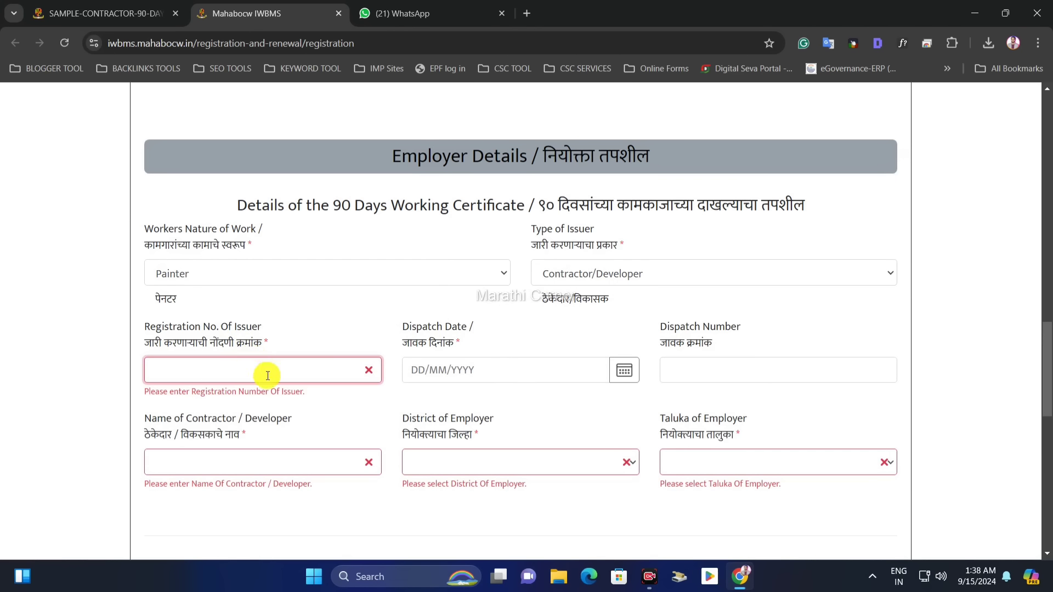
left_click(94, 5)
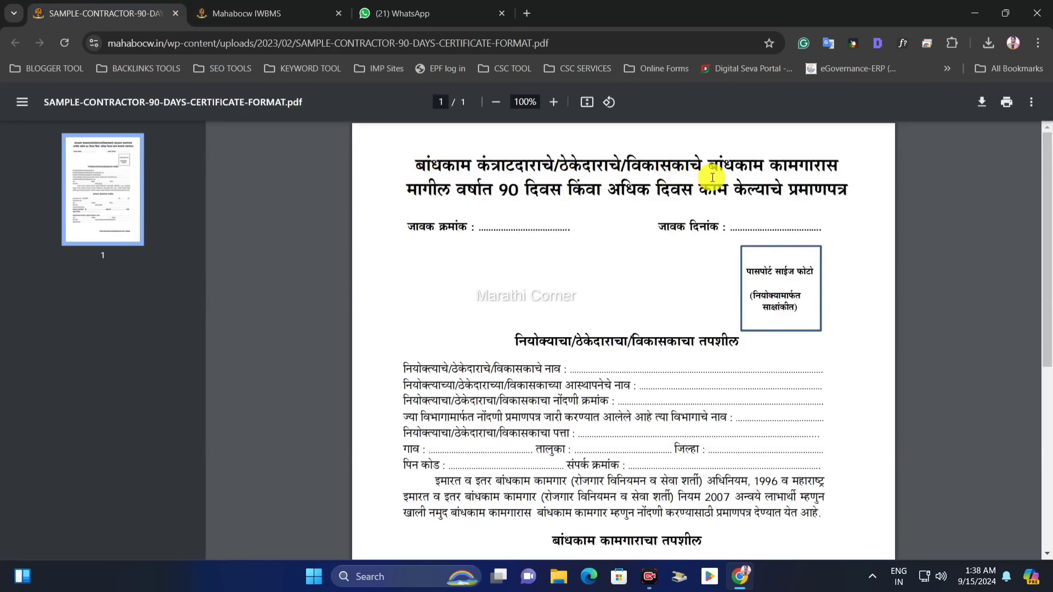
left_click_drag(480, 168, 675, 171)
left_click(693, 177)
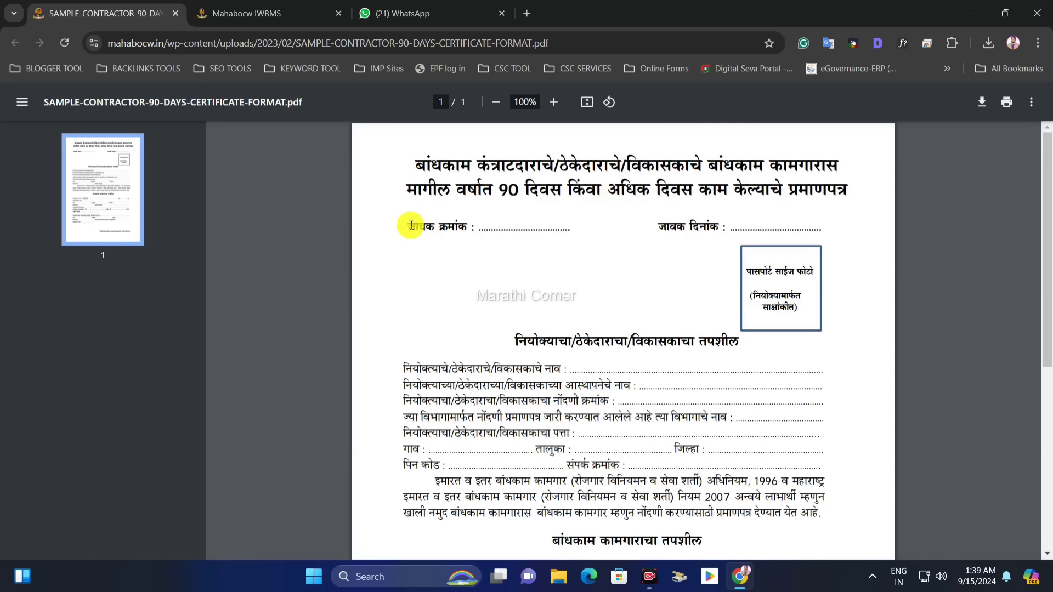
left_click(500, 223)
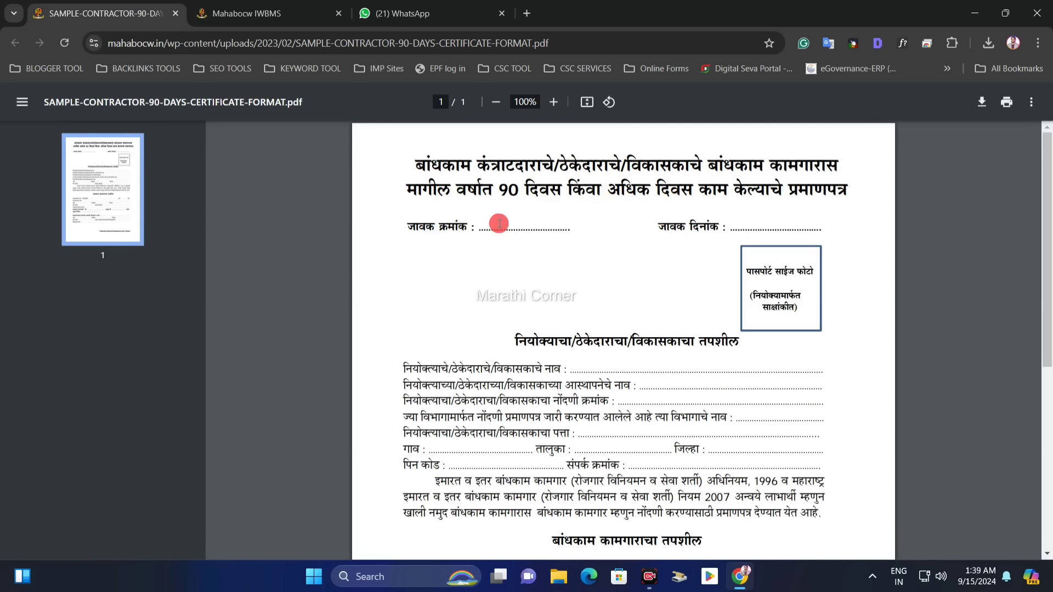
left_click(558, 223)
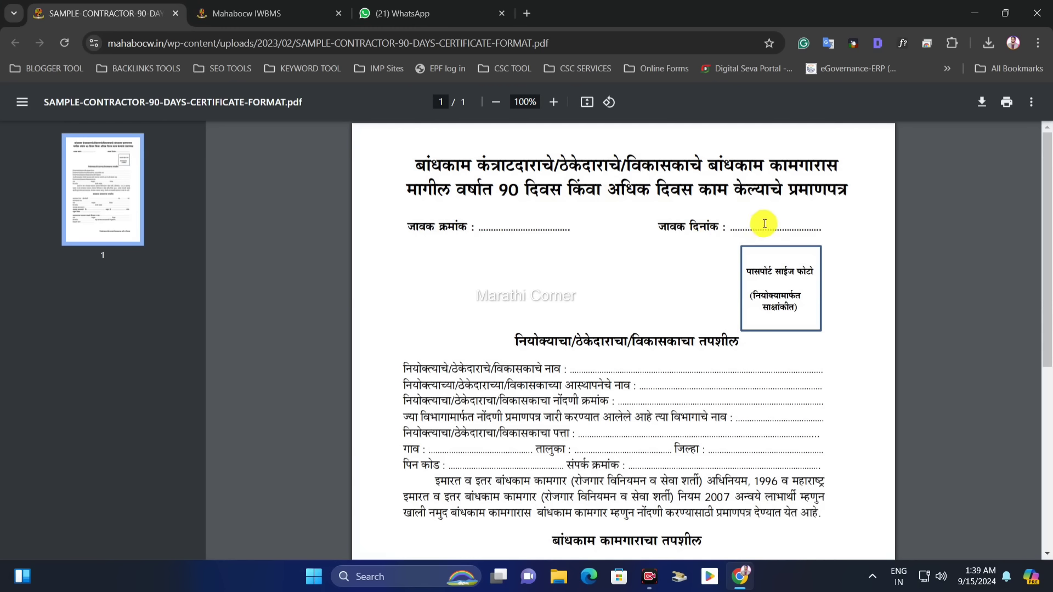
scroll(775, 236, "down", 1)
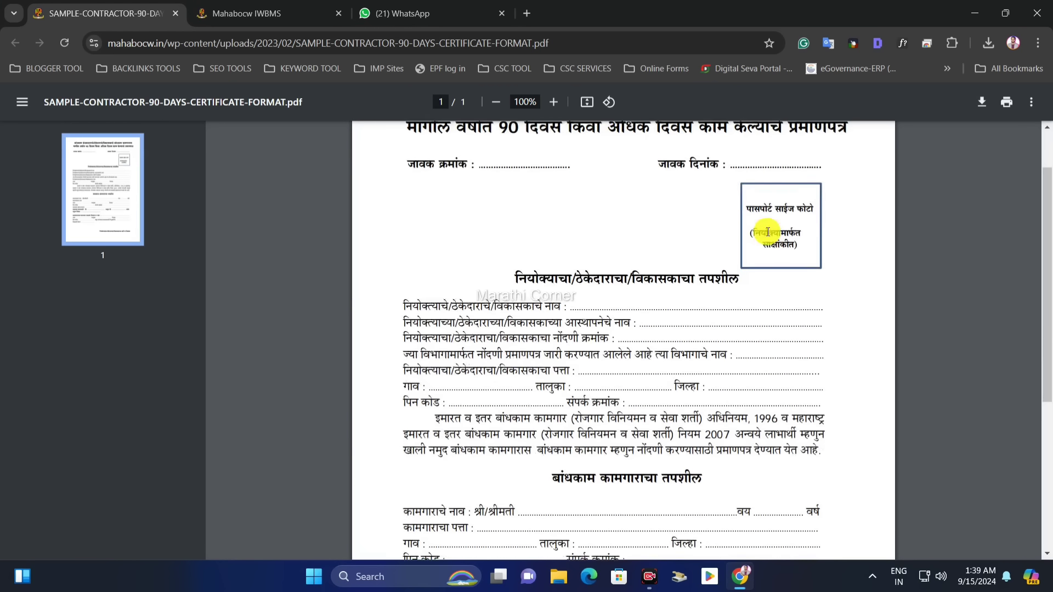
left_click_drag(799, 242, 747, 219)
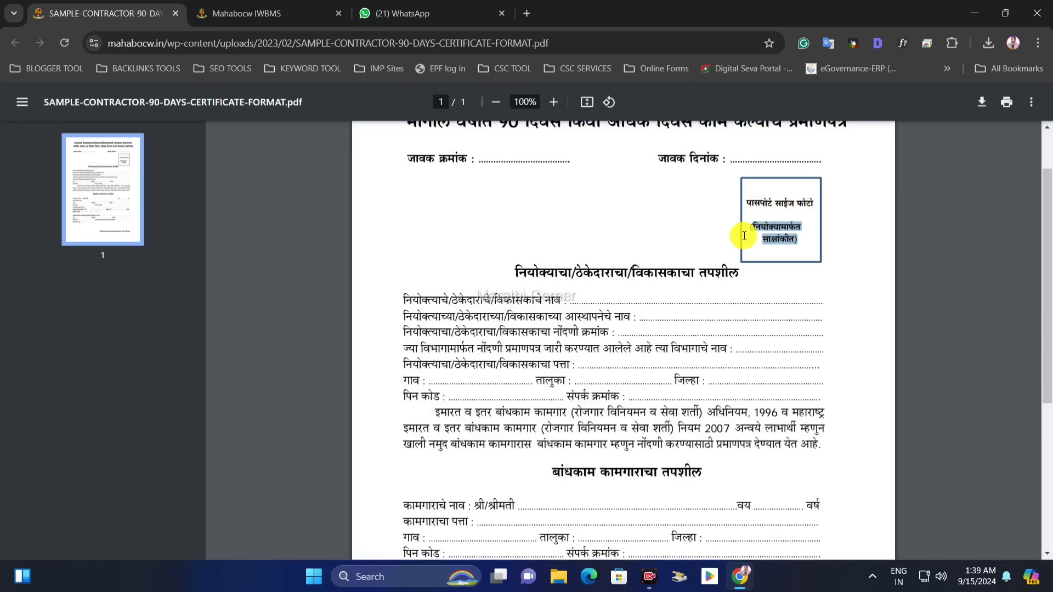
scroll(755, 254, "down", 1)
scroll(519, 247, "down", 1)
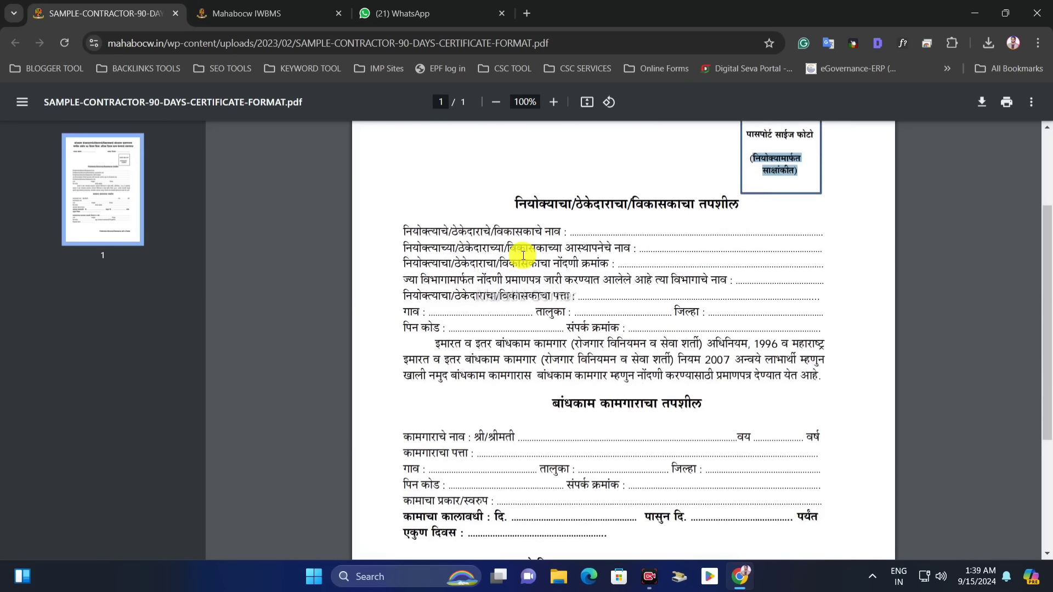
scroll(531, 223, "down", 1)
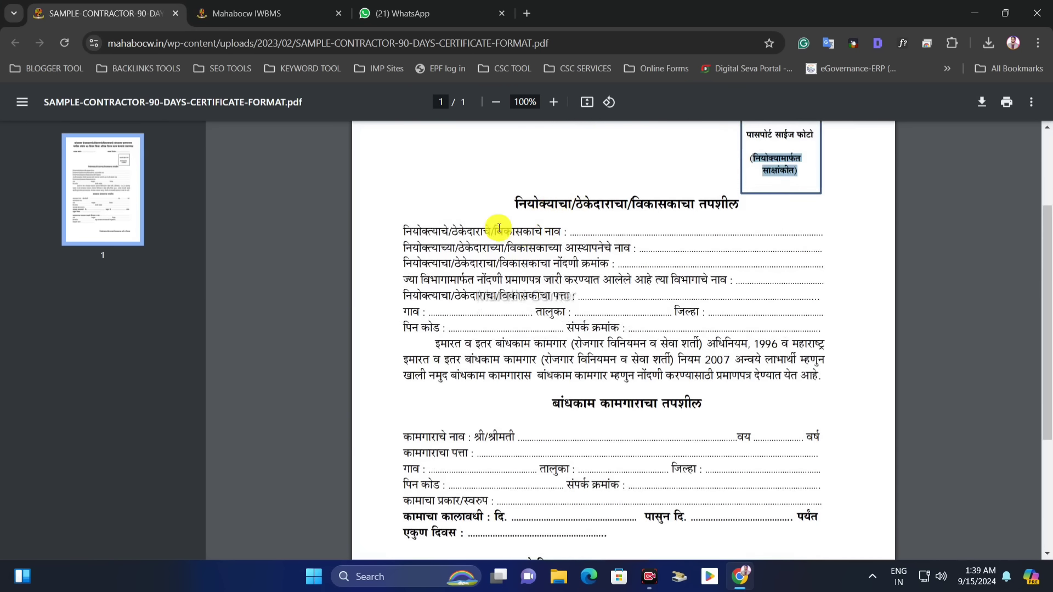
left_click(579, 231)
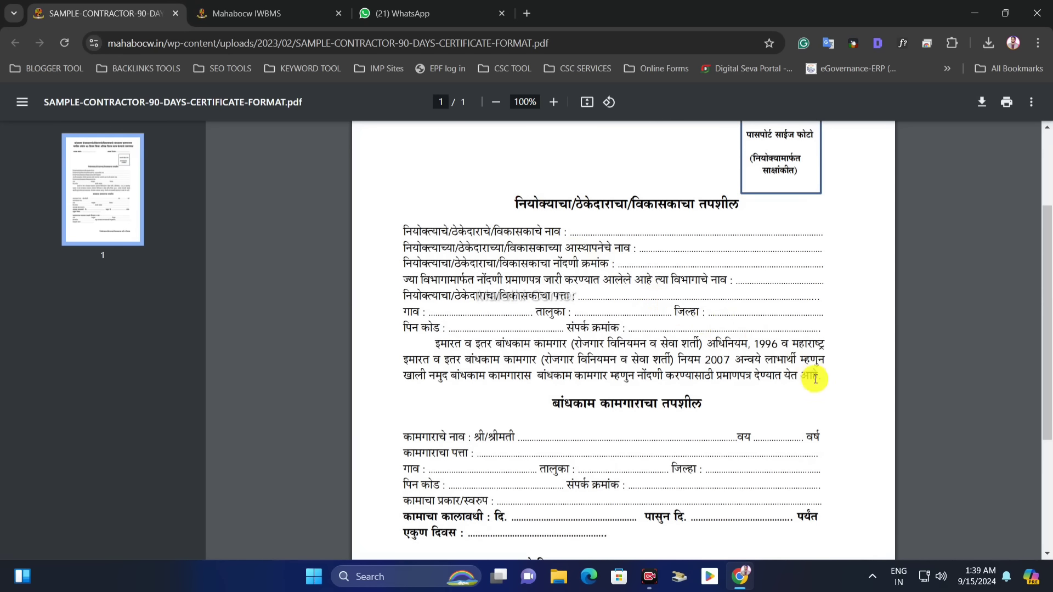
left_click_drag(822, 377, 522, 211)
left_click_drag(561, 248, 656, 230)
left_click(660, 232)
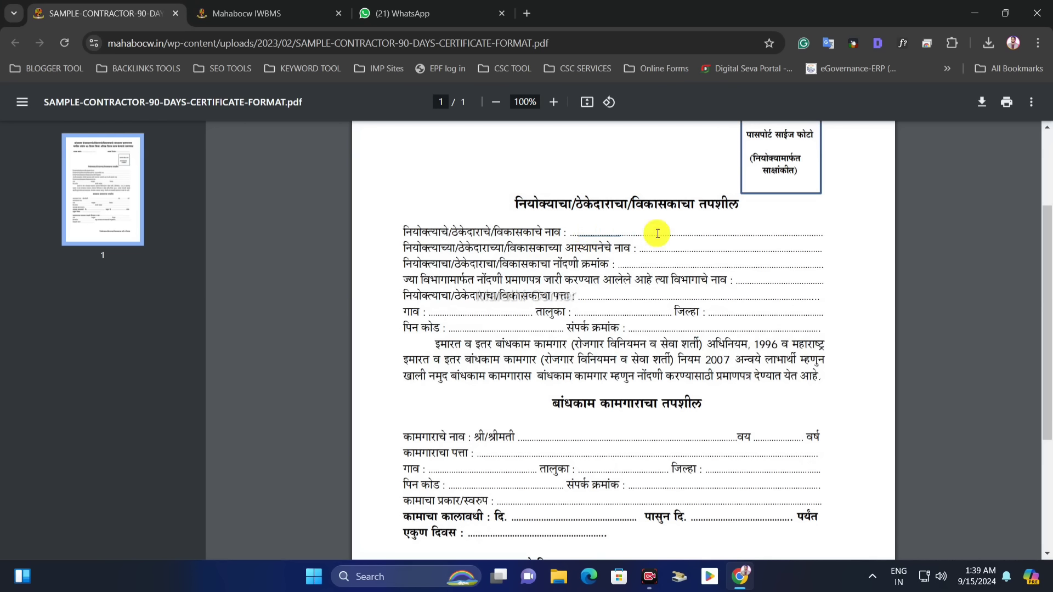
left_click_drag(636, 248, 808, 245)
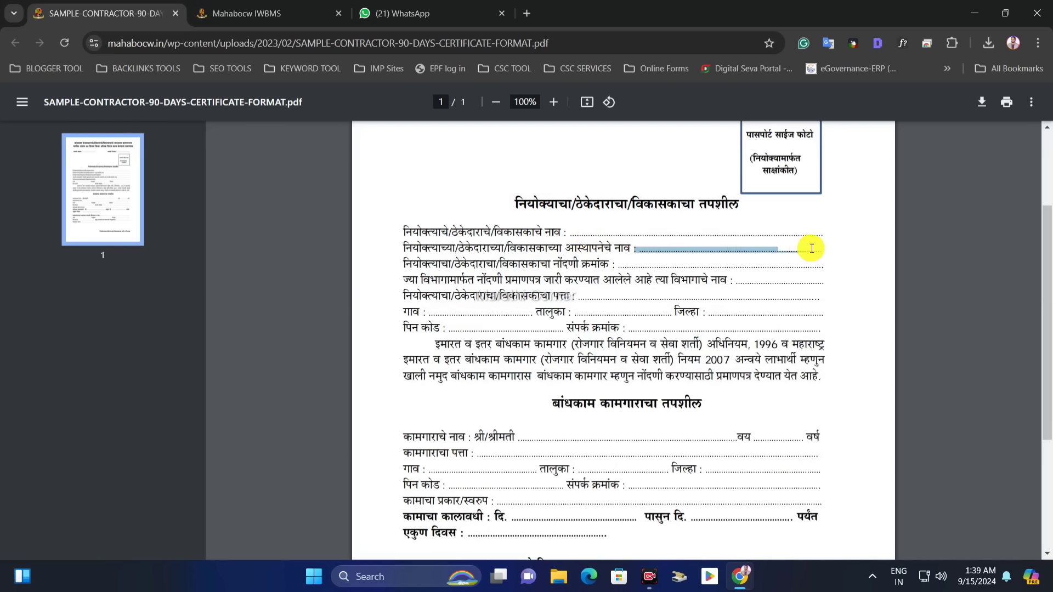
left_click(811, 245)
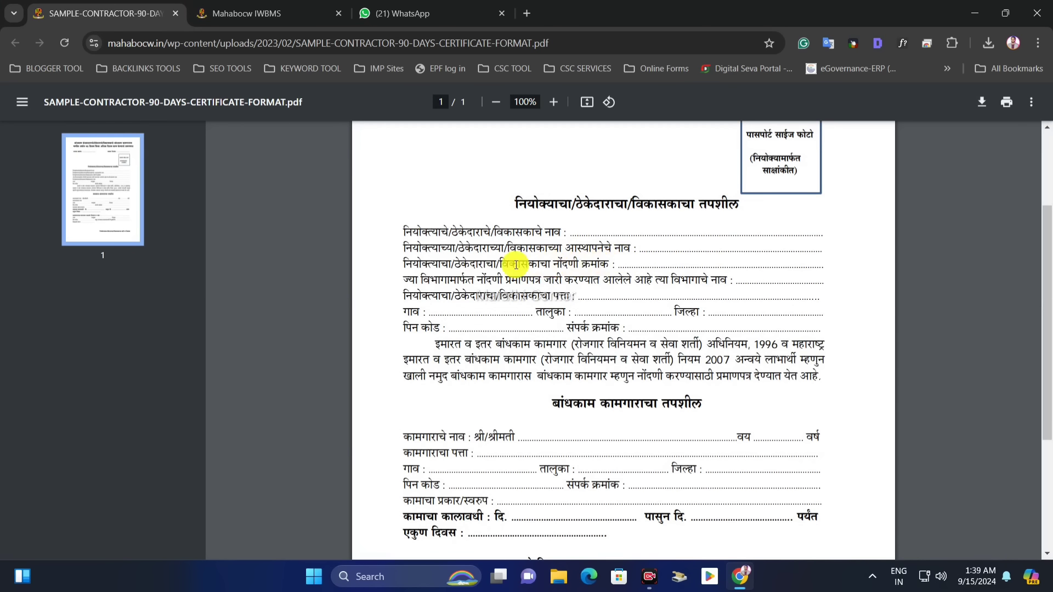
mouse_move(638, 265)
left_mouse_down()
mouse_move(799, 266)
mouse_move(637, 264)
left_mouse_up()
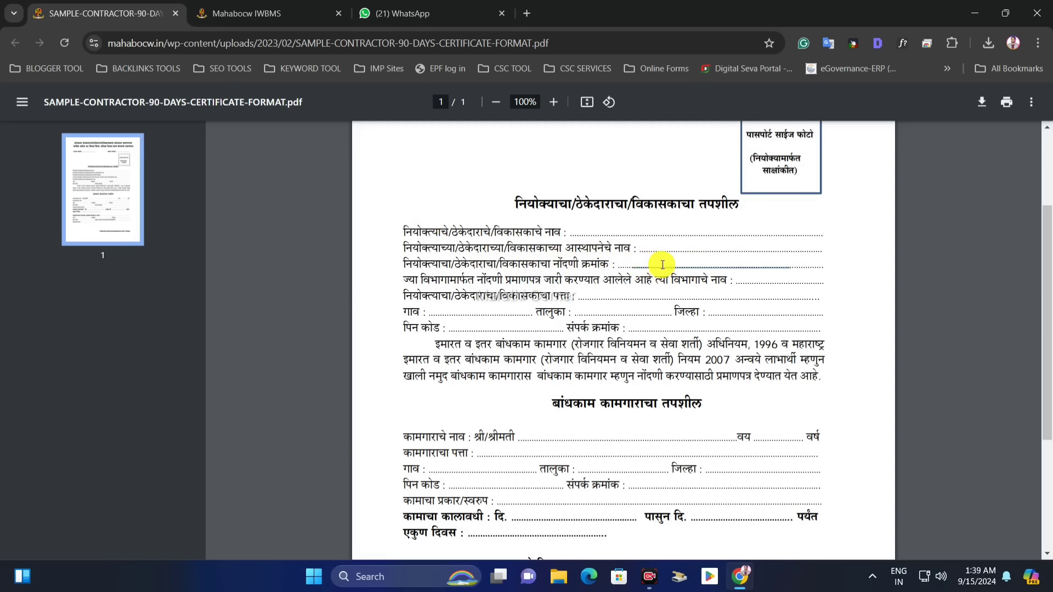
left_click_drag(504, 281, 815, 282)
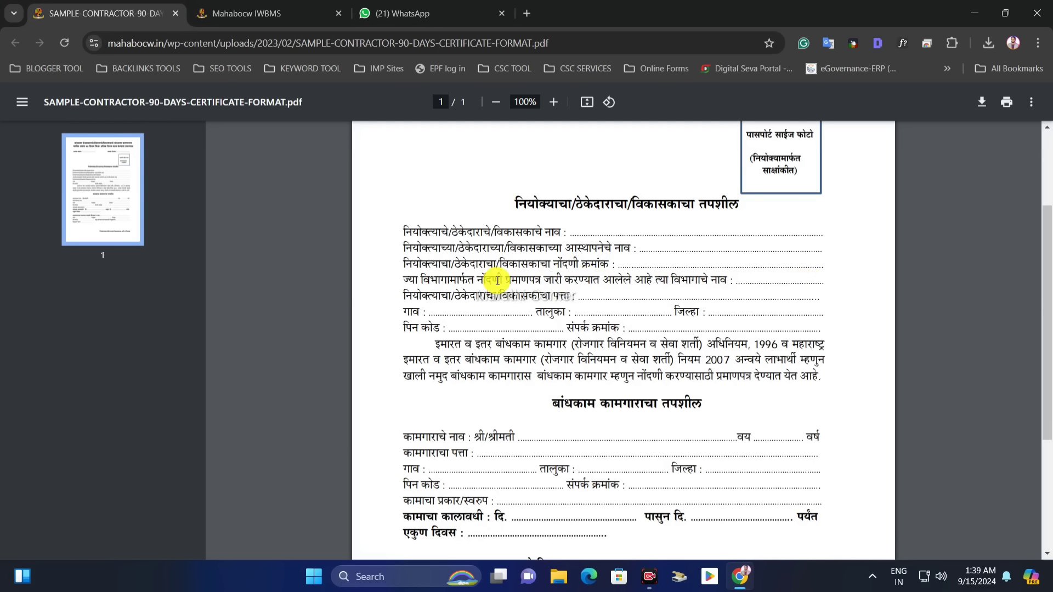
left_click_drag(516, 294, 740, 297)
left_click(645, 295)
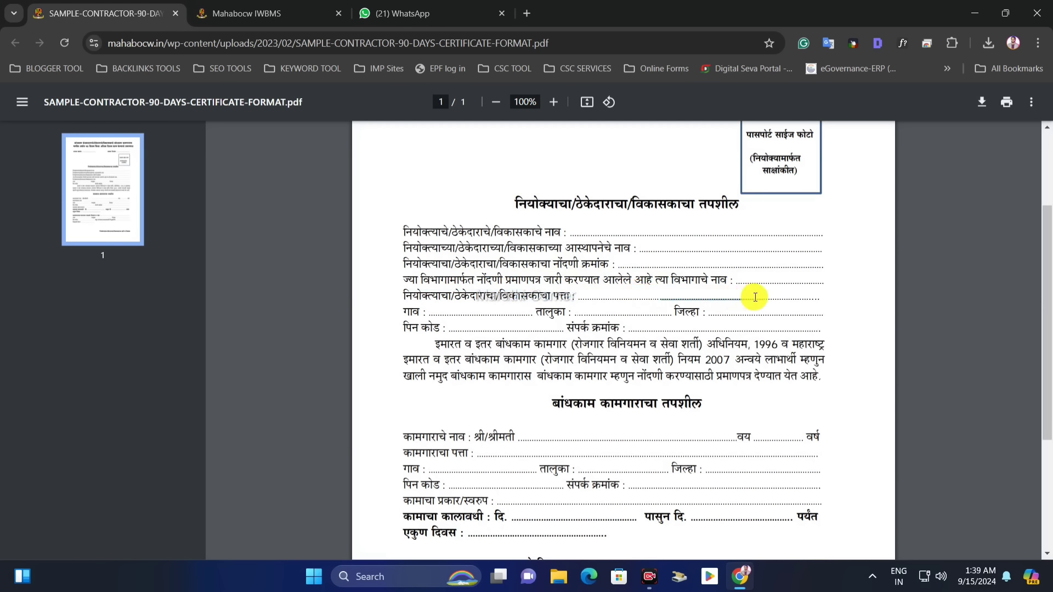
left_click_drag(448, 301, 743, 305)
left_click(853, 326)
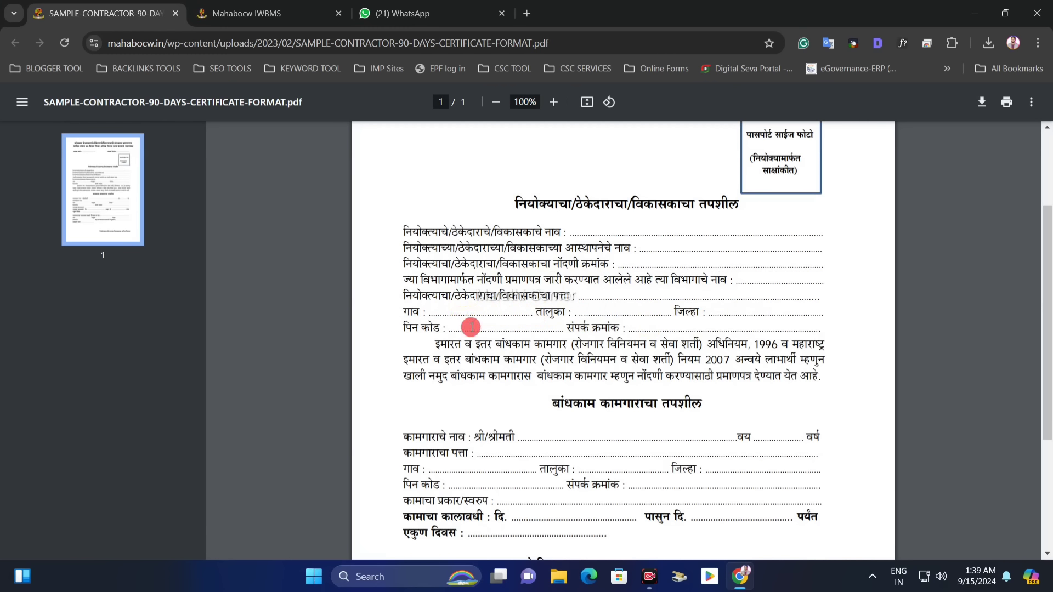
left_click_drag(471, 328, 695, 329)
left_click(697, 328)
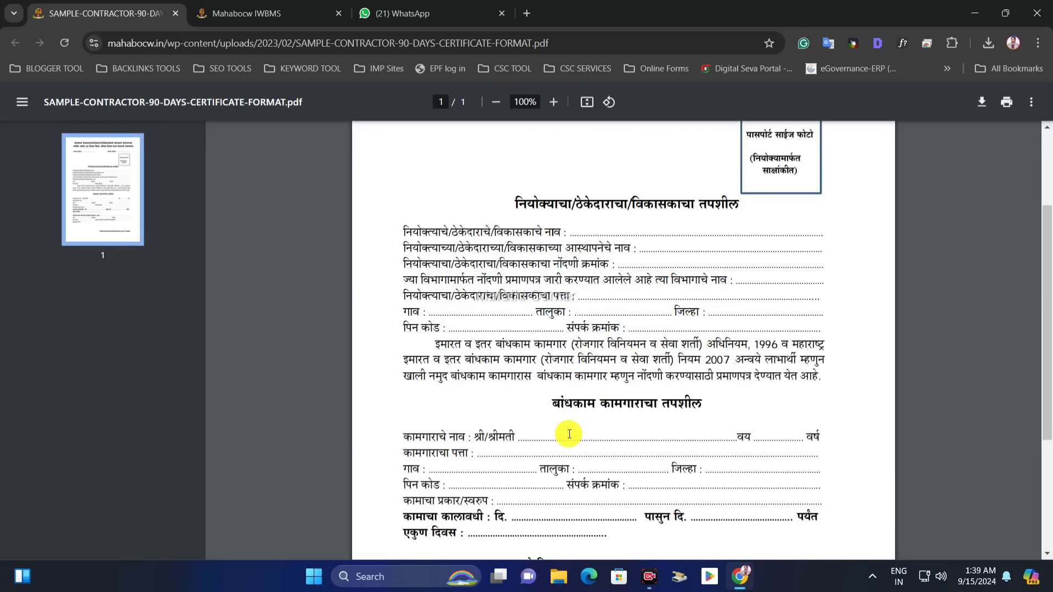
scroll(569, 434, "down", 1)
left_click_drag(550, 336, 718, 336)
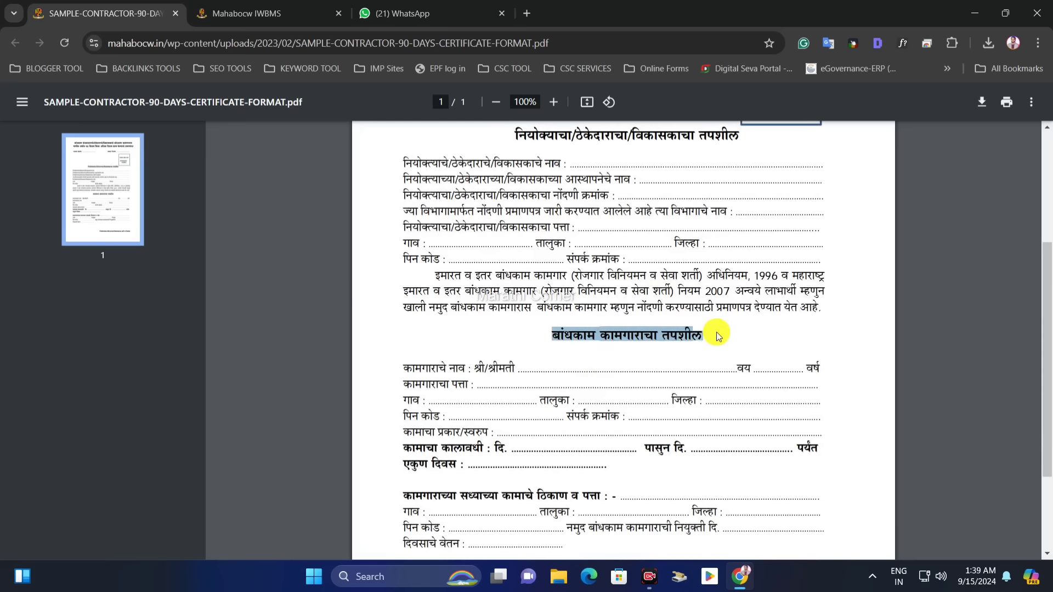
scroll(571, 373, "down", 1)
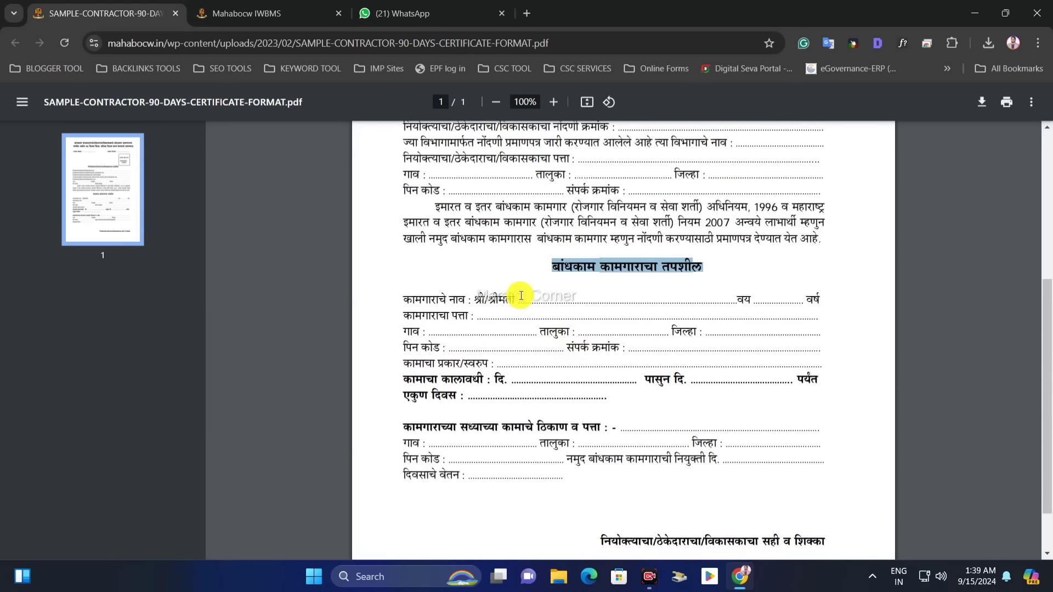
left_click(501, 305)
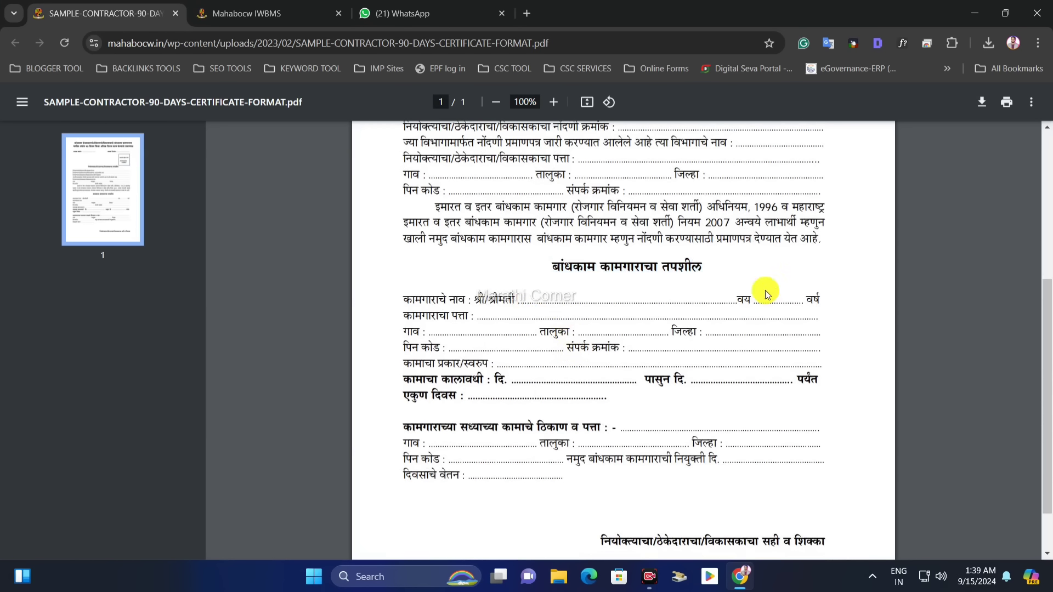
left_click_drag(465, 338, 535, 339)
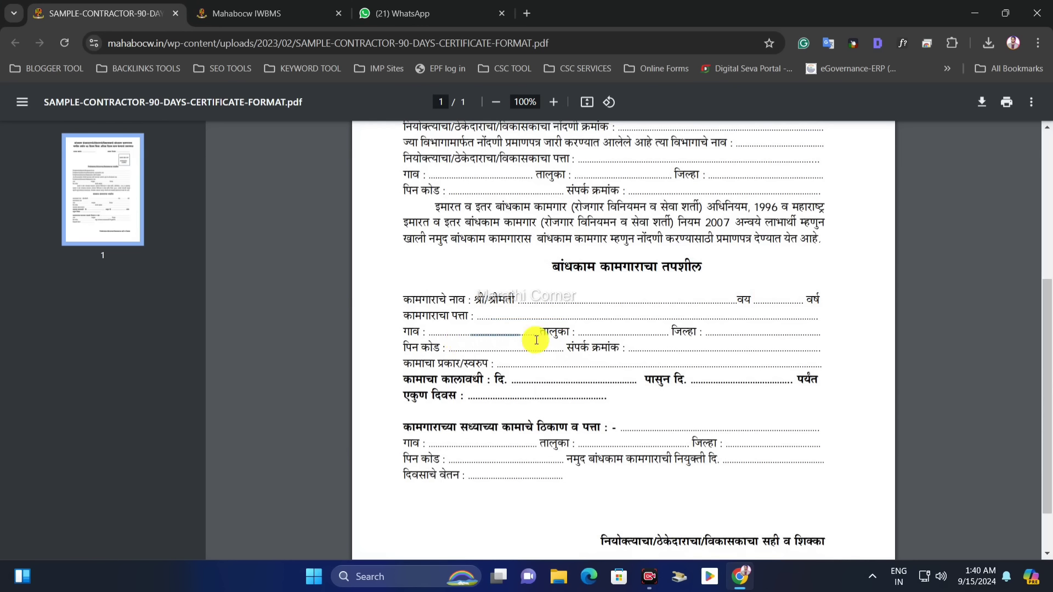
left_click_drag(627, 335, 759, 332)
left_click_drag(551, 348, 638, 348)
left_click(485, 384)
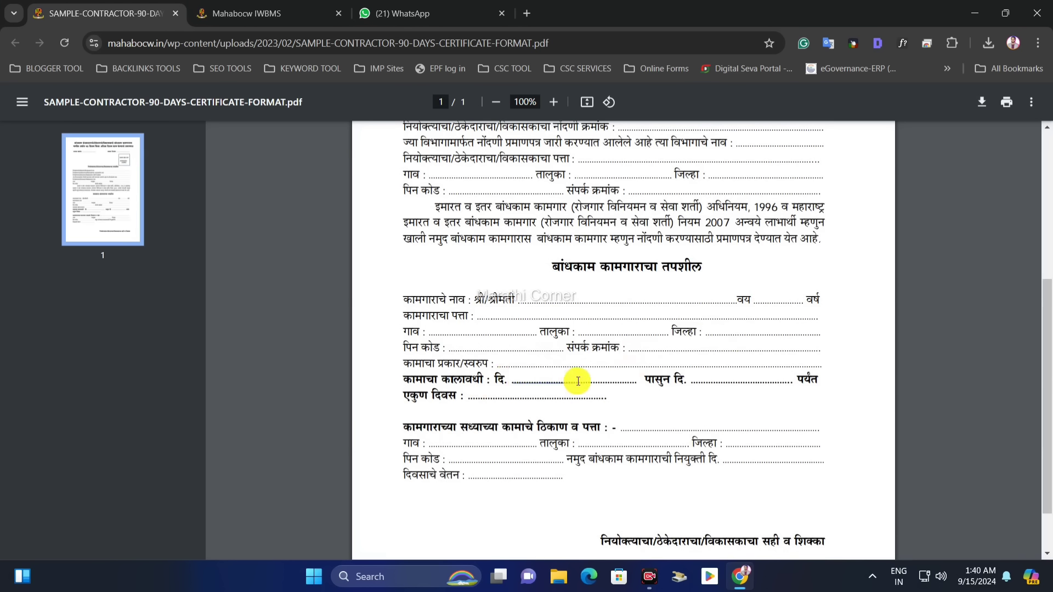
left_click_drag(725, 379, 816, 379)
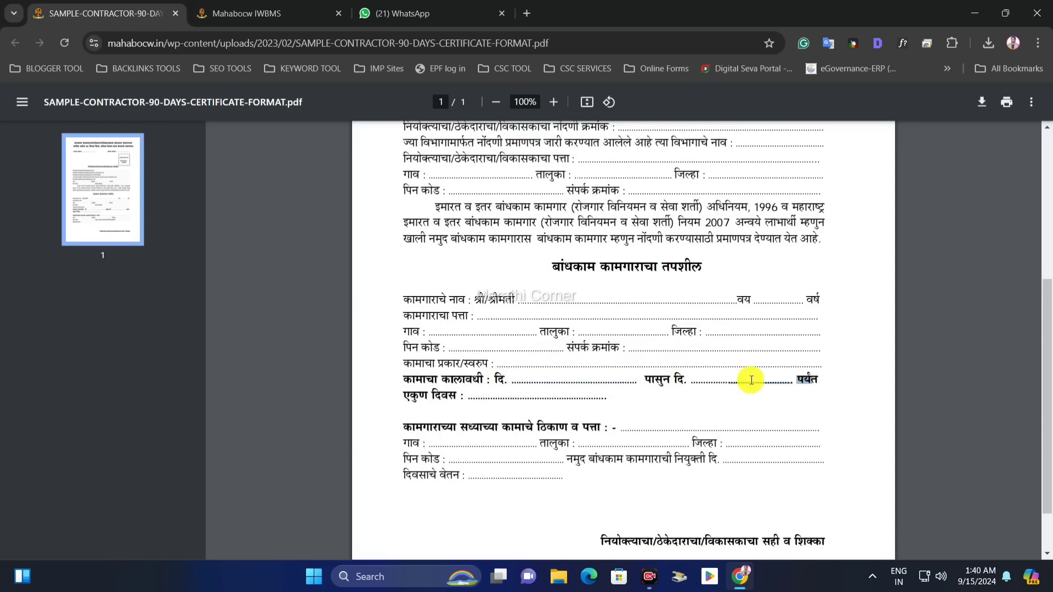
left_click(452, 395)
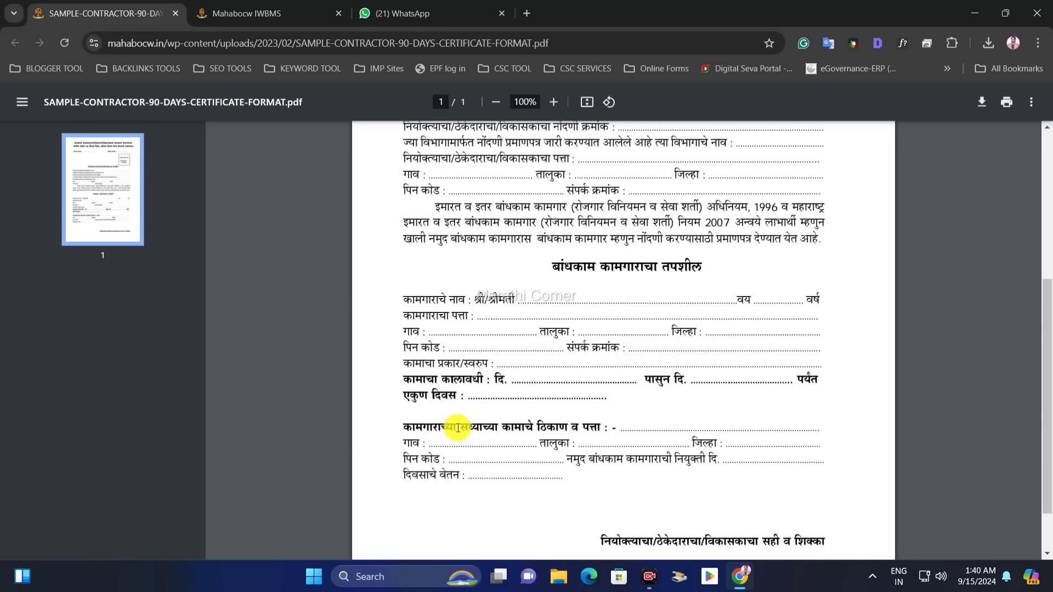
left_click_drag(419, 428, 830, 430)
left_click(633, 431)
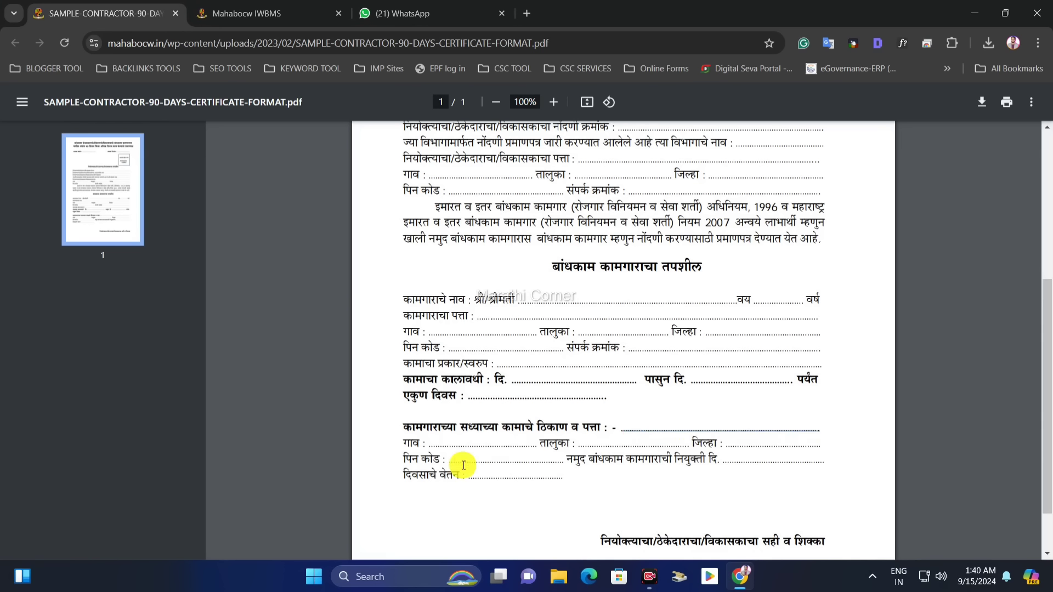
left_click_drag(425, 444, 497, 449)
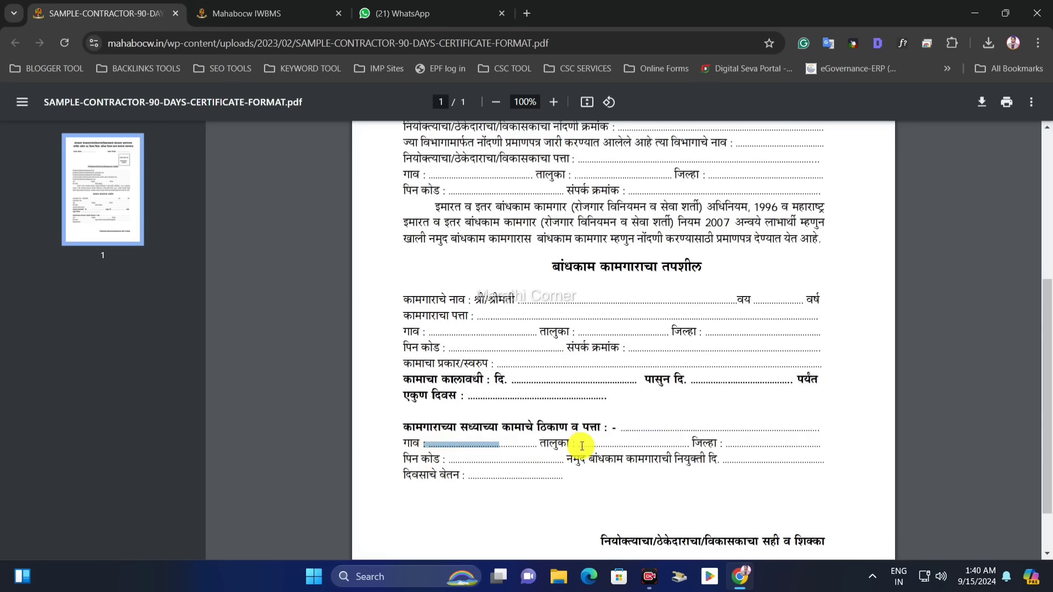
left_click_drag(580, 446, 703, 449)
left_click(764, 447)
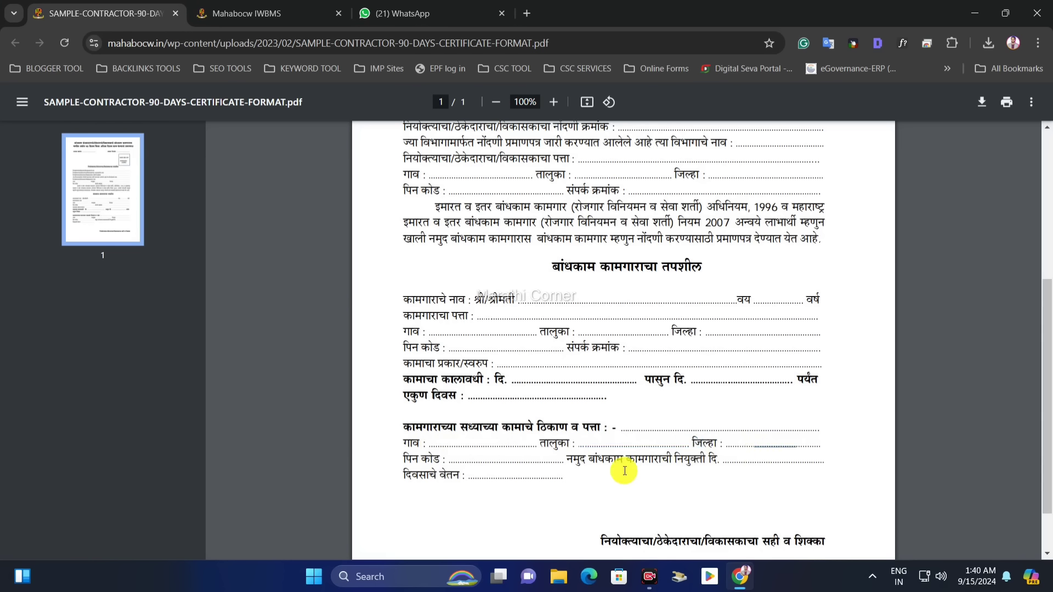
double_click(490, 460)
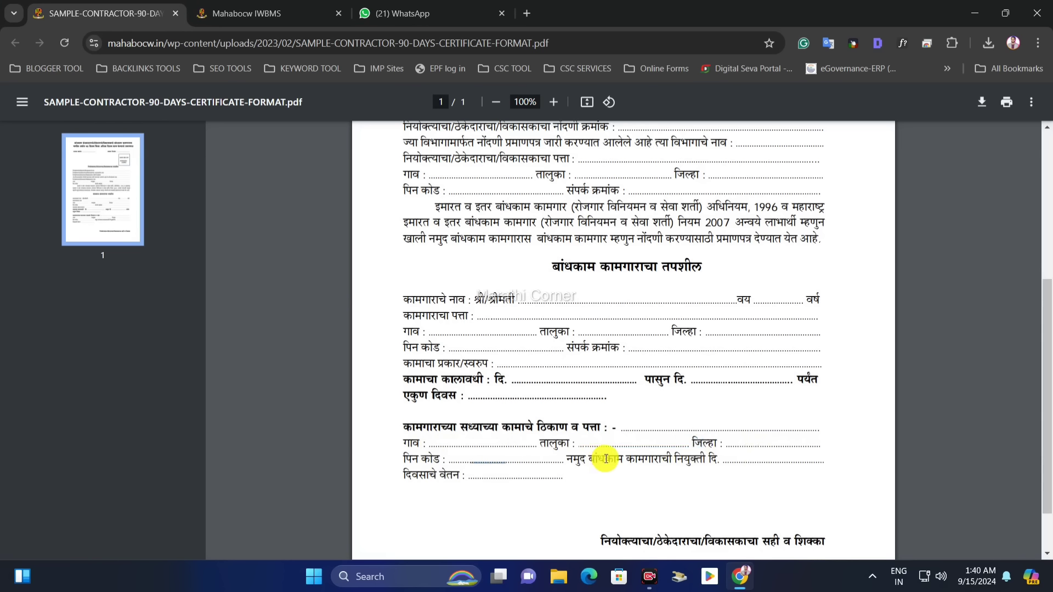
left_click_drag(729, 463, 760, 463)
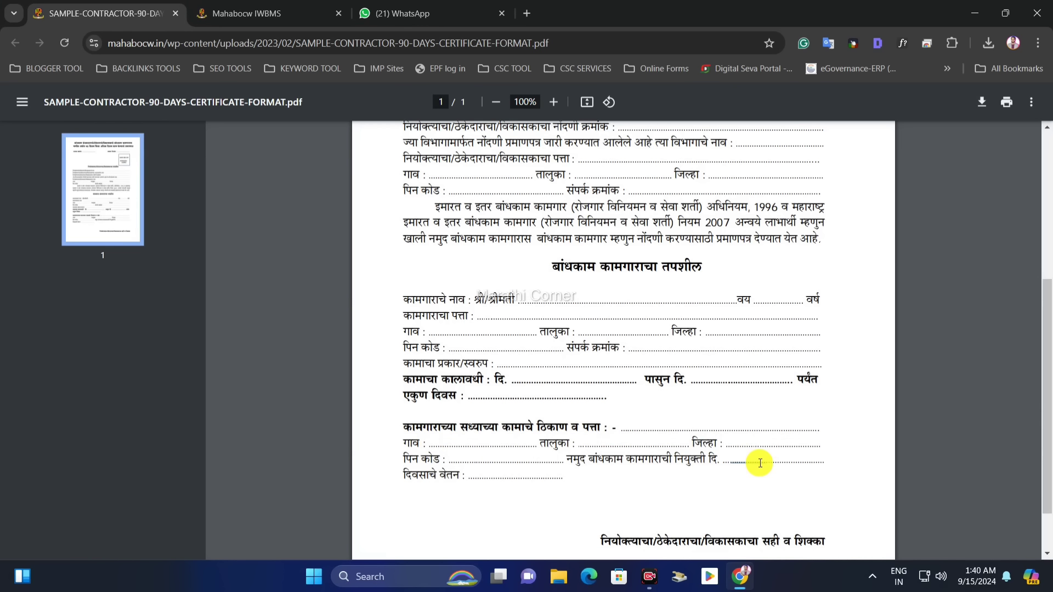
scroll(422, 481, "down", 1)
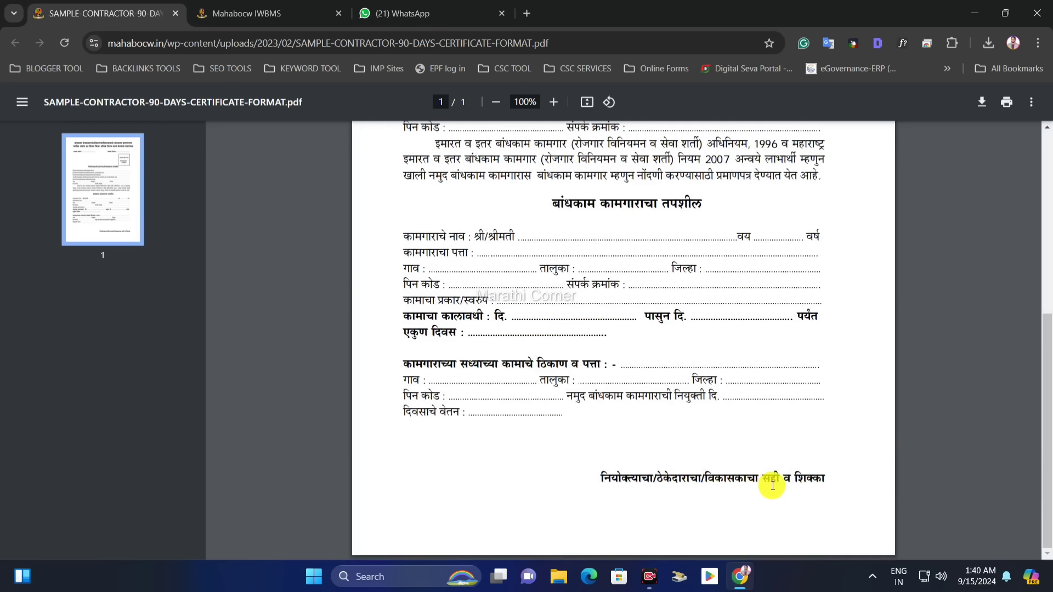
left_click(752, 472)
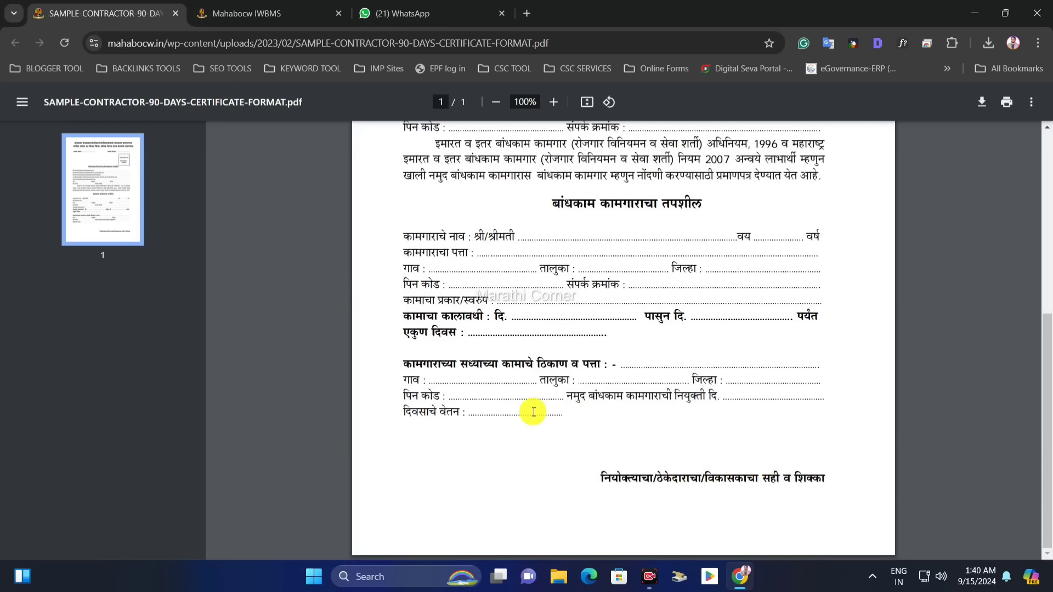
scroll(588, 253, "up", 5)
scroll(536, 251, "up", 1)
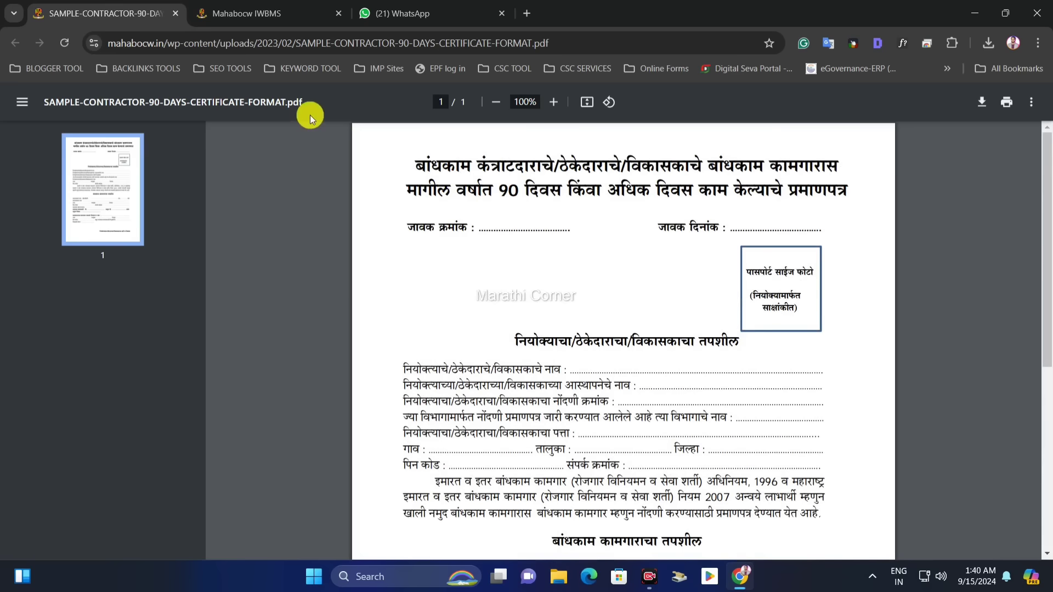
Step: Return to the IWBMS registration tab and review the Dispatch Date, Dispatch Number and Name of Contractor fields
left_click(244, 10)
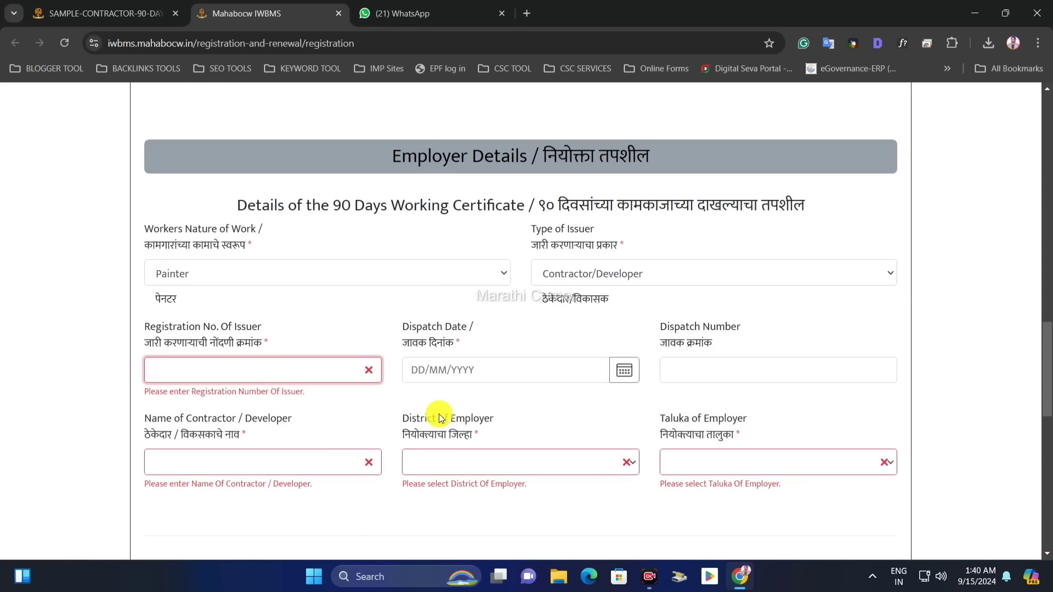
left_click_drag(408, 328, 465, 328)
left_click(434, 354)
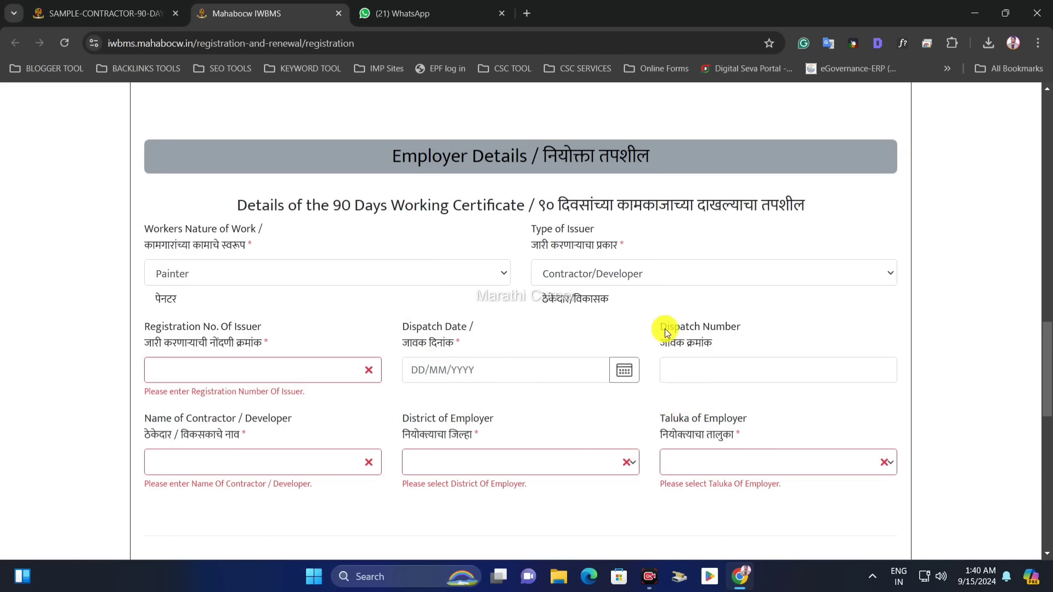
left_click_drag(665, 329, 690, 332)
left_click(720, 369)
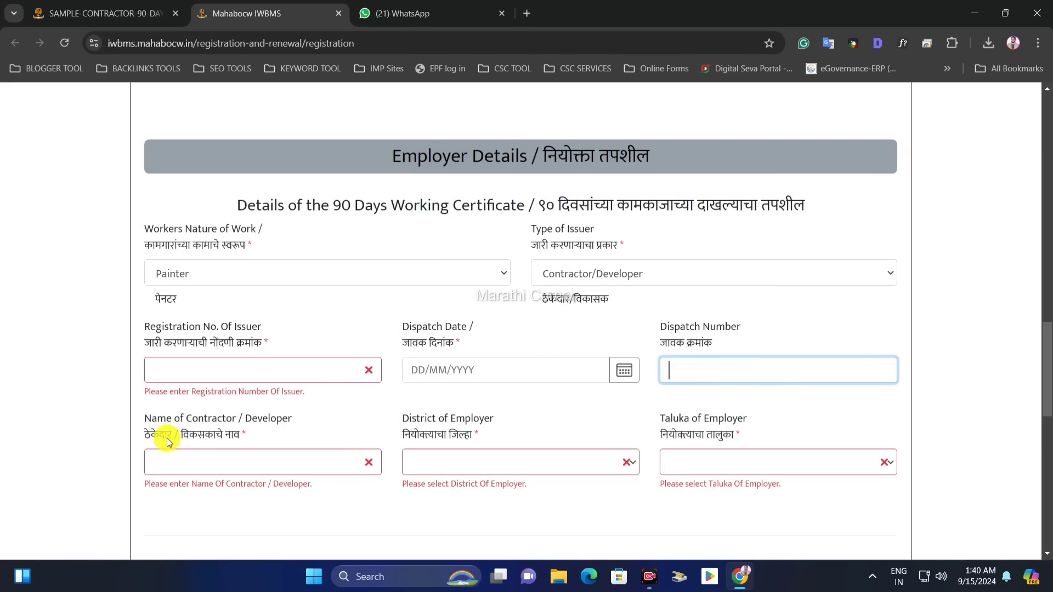
left_click_drag(156, 431, 298, 426)
left_click(252, 434)
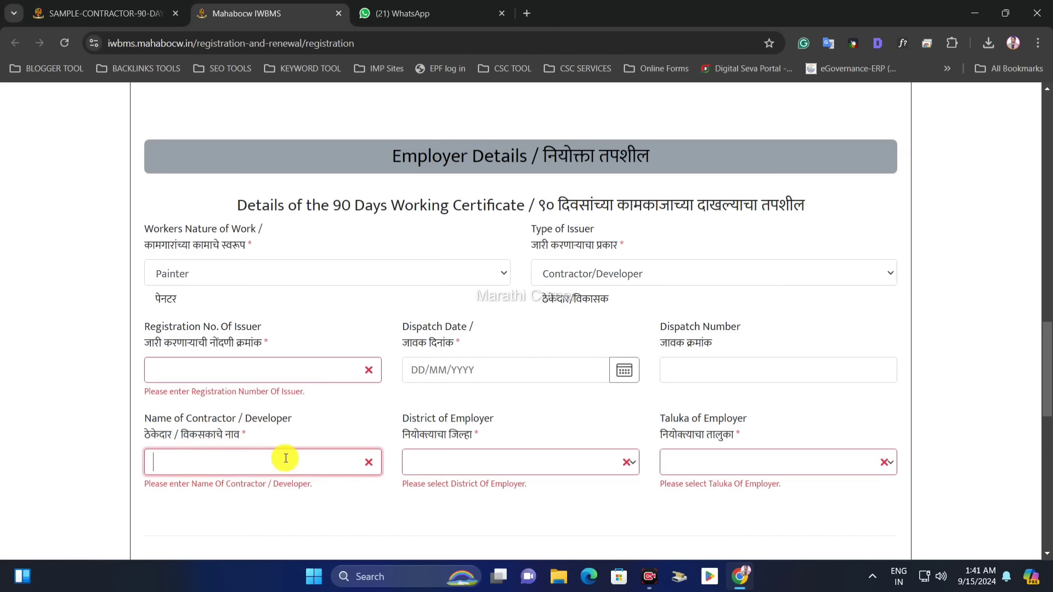
left_click_drag(403, 418, 430, 422)
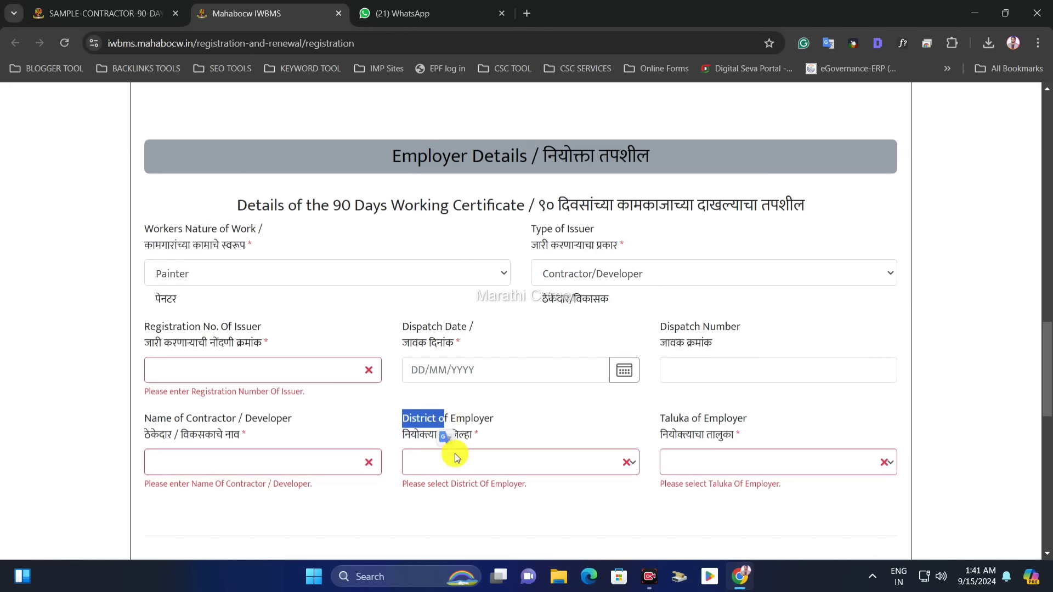
Step: Pick Pune in District of Employer, then Haveli in Taluka of Employer
left_click(455, 460)
key("p")
key("p")
key("p")
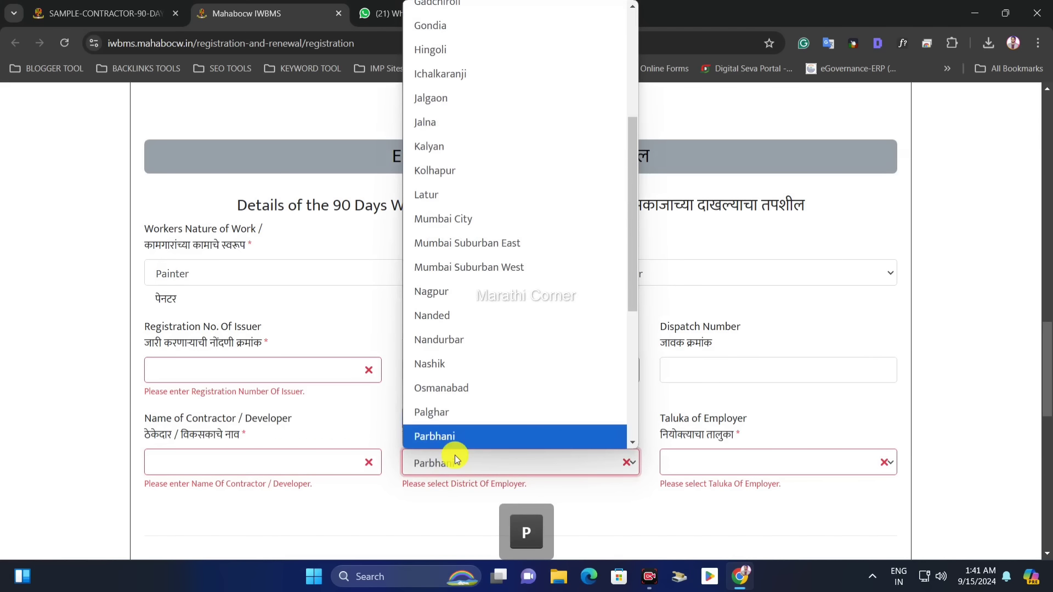
key("bracketleft")
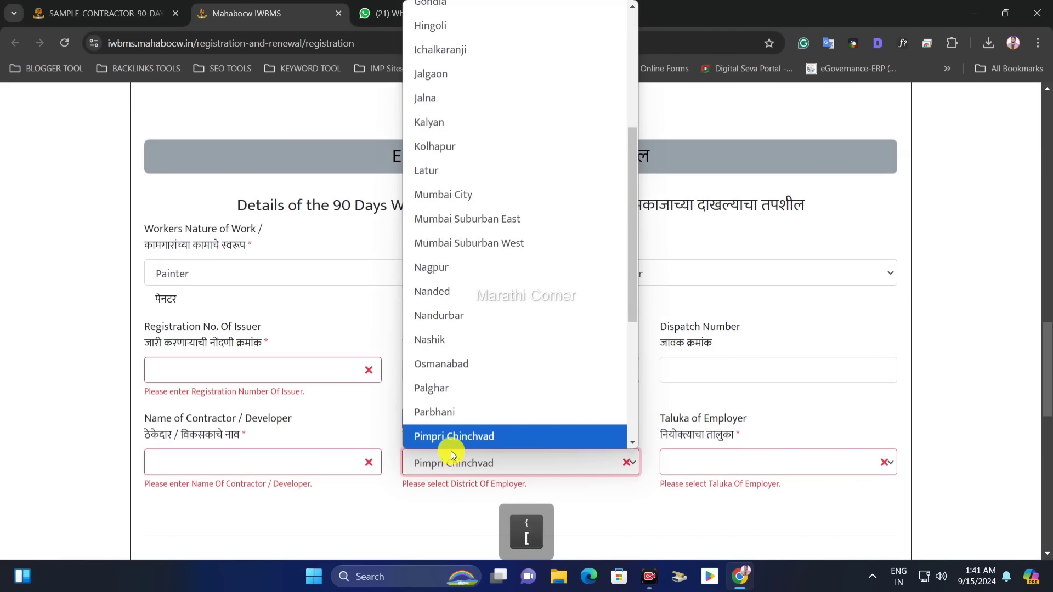
key("p")
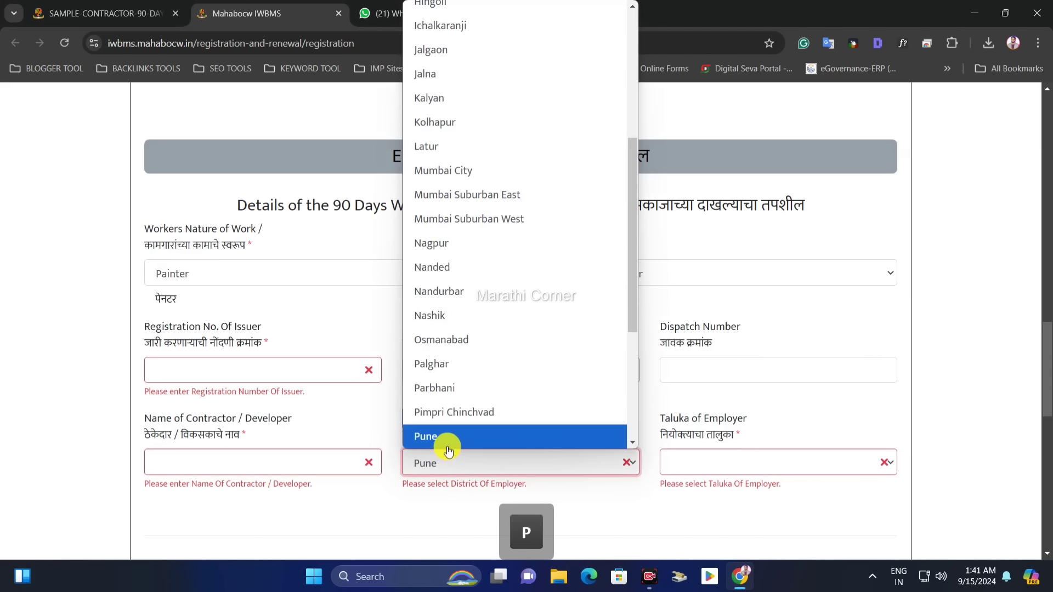
key("Return")
left_click(744, 465)
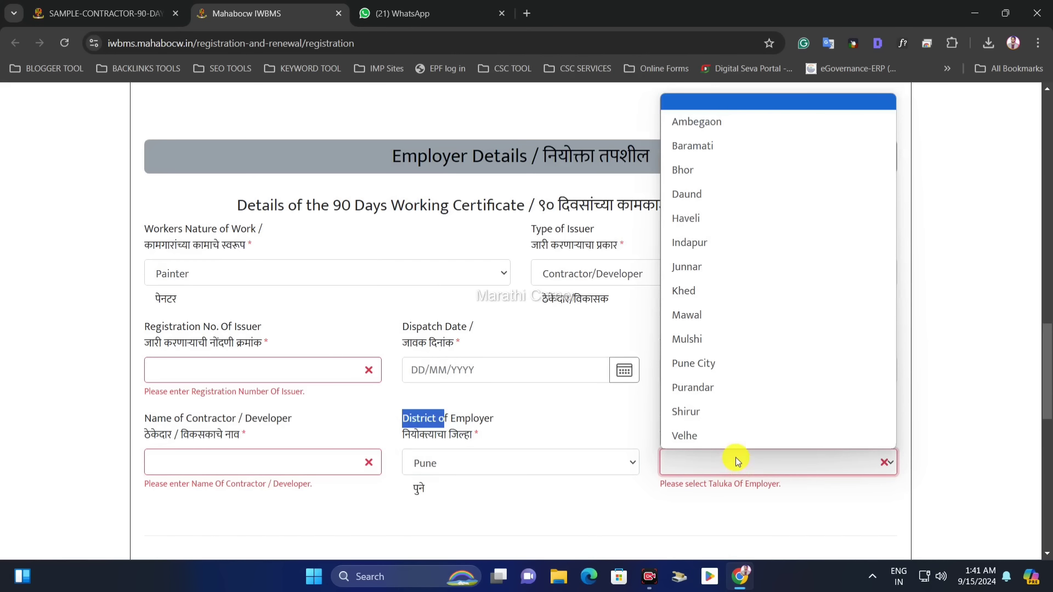
key("a")
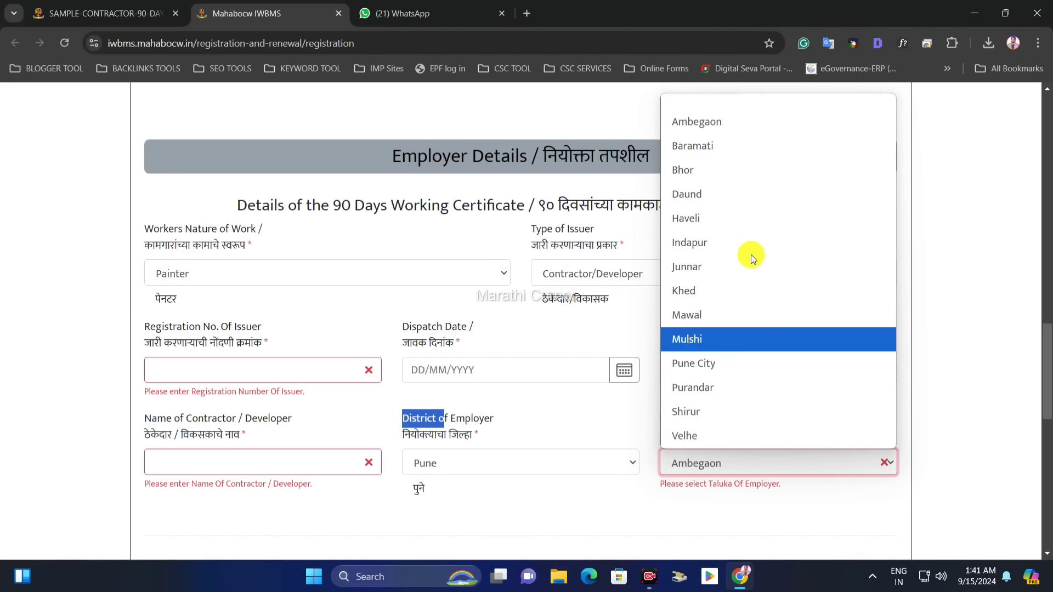
left_click(699, 224)
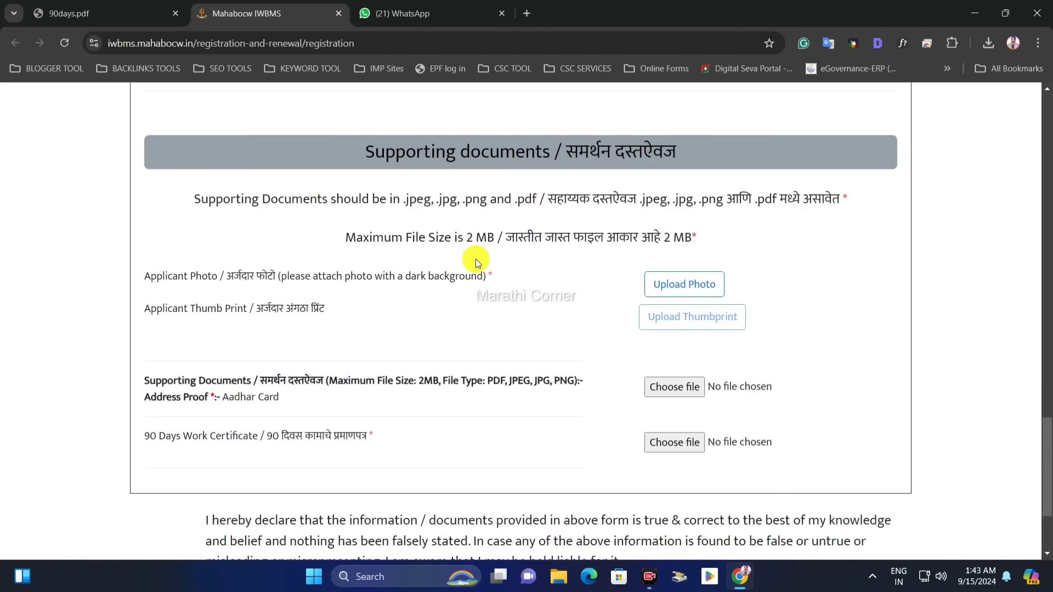
scroll(475, 262, "down", 1)
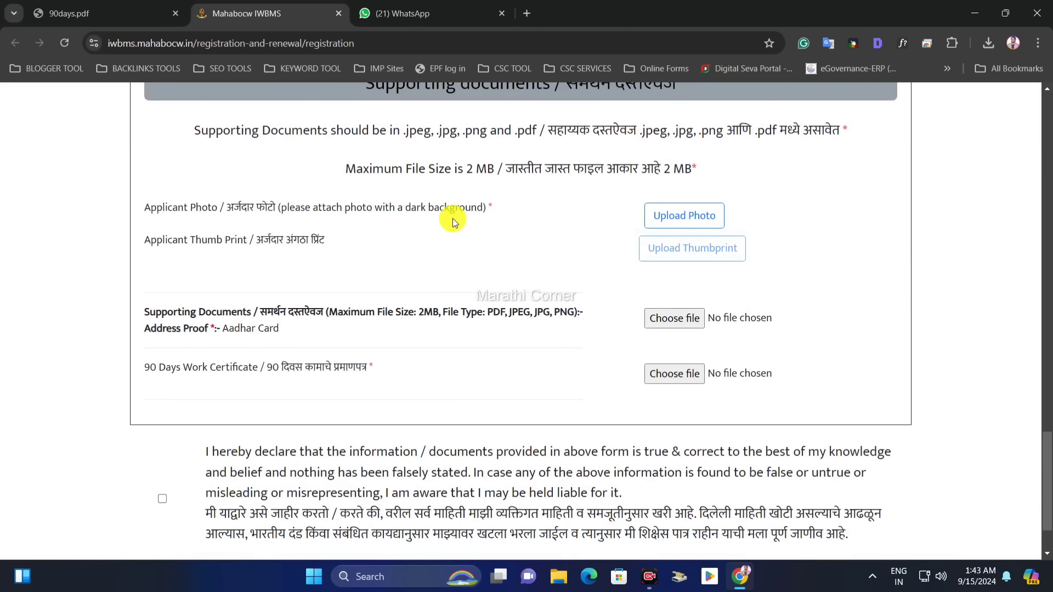
scroll(477, 219, "up", 1)
left_click_drag(383, 237, 556, 242)
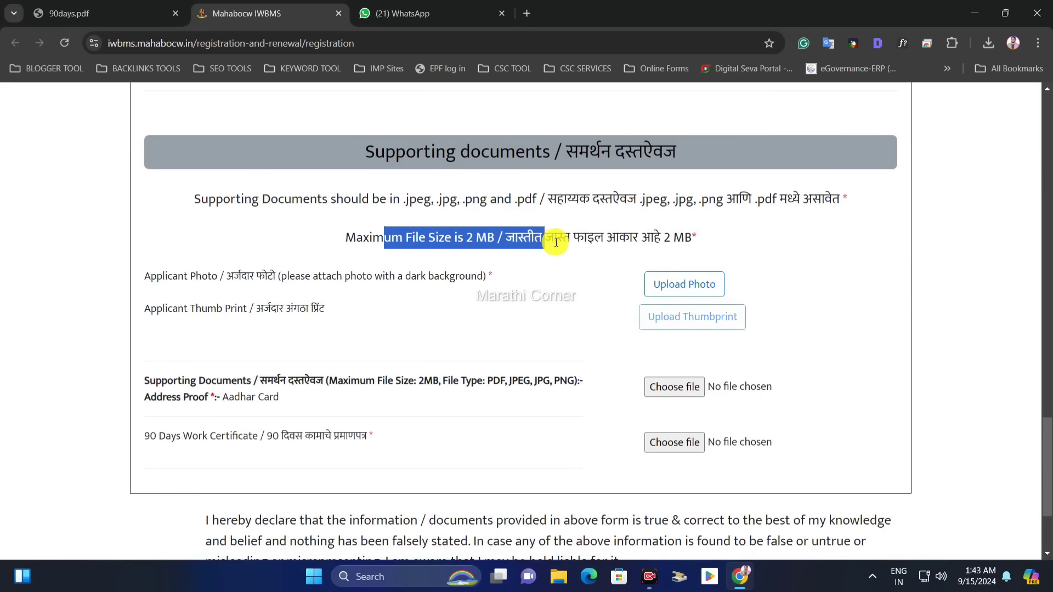
left_click(585, 241)
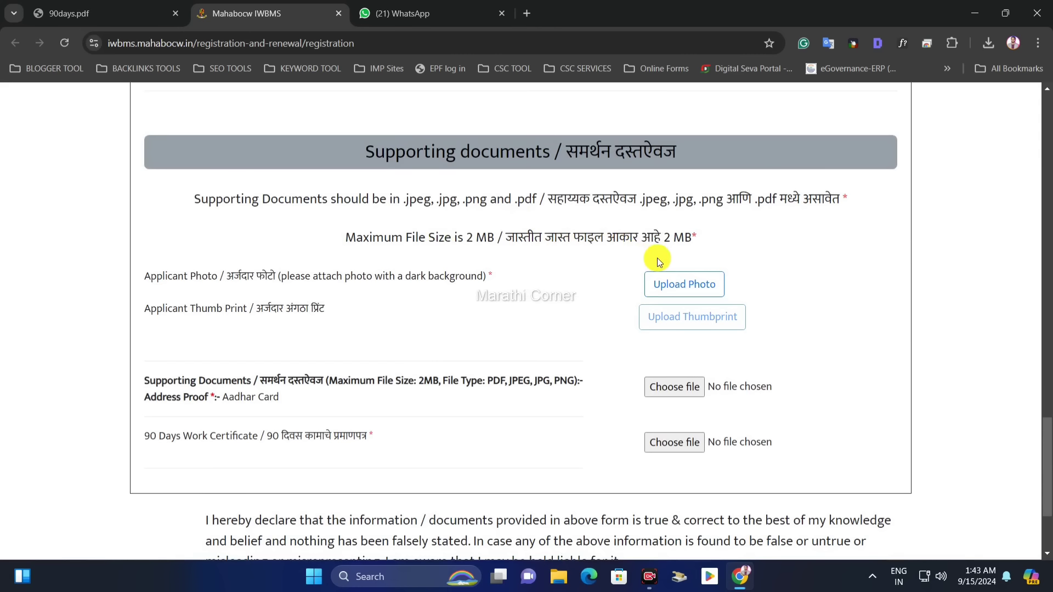
left_click_drag(665, 240, 701, 258)
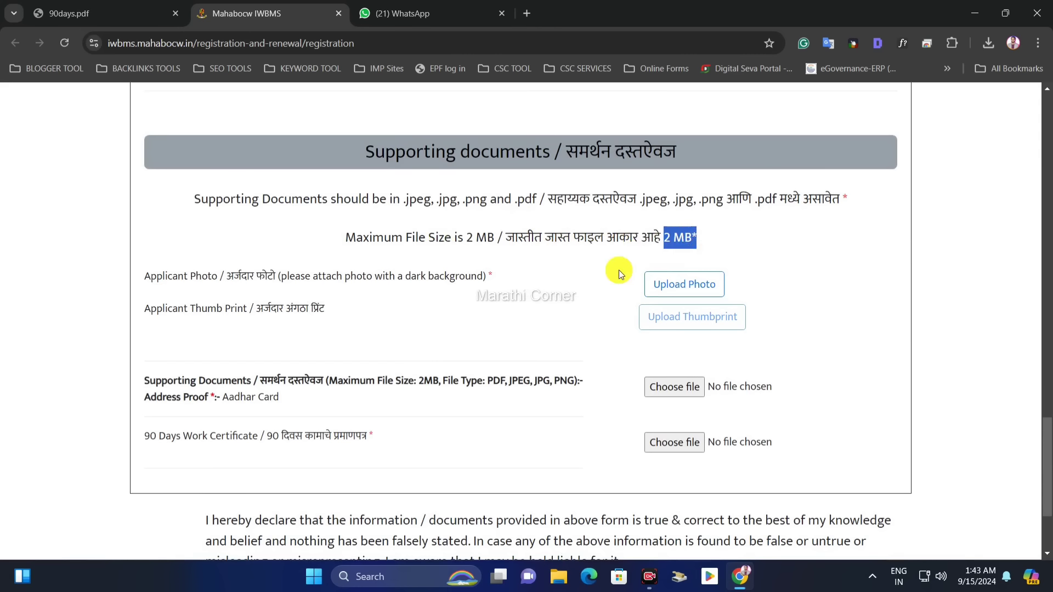
left_click_drag(168, 275, 493, 258)
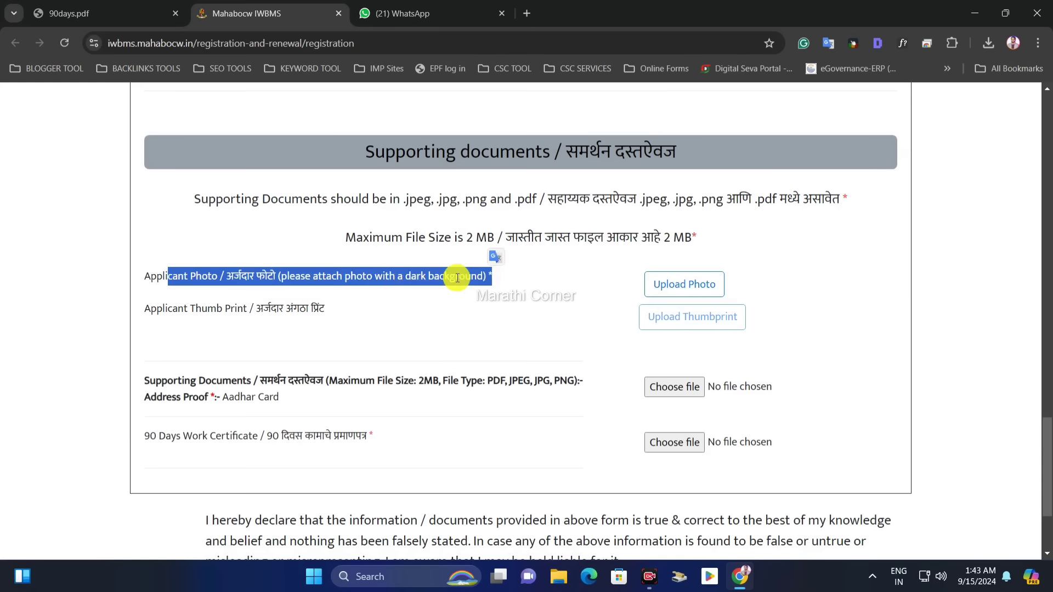
left_click(391, 276)
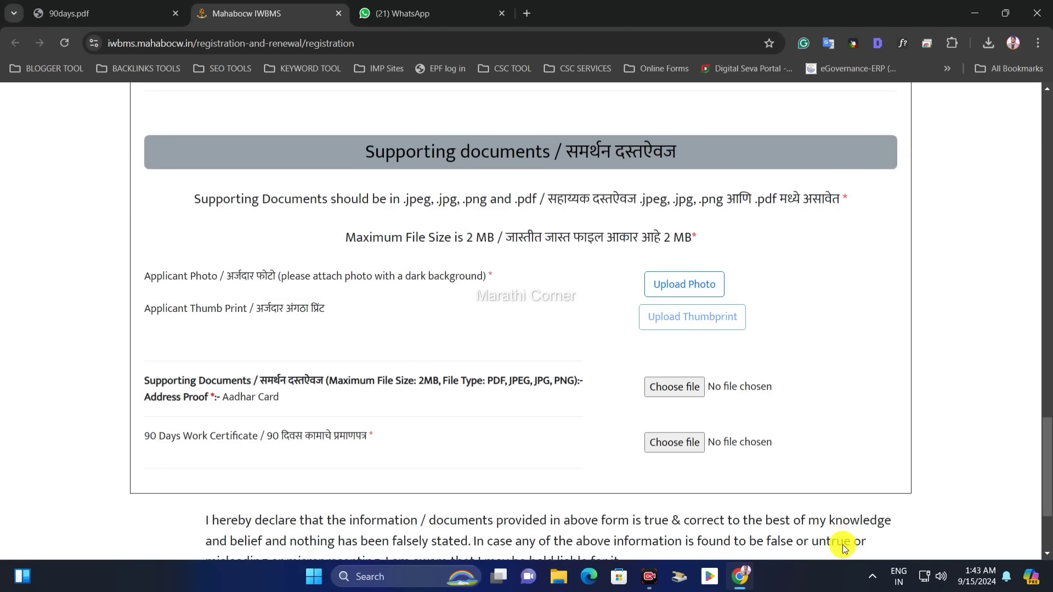
left_click(685, 285)
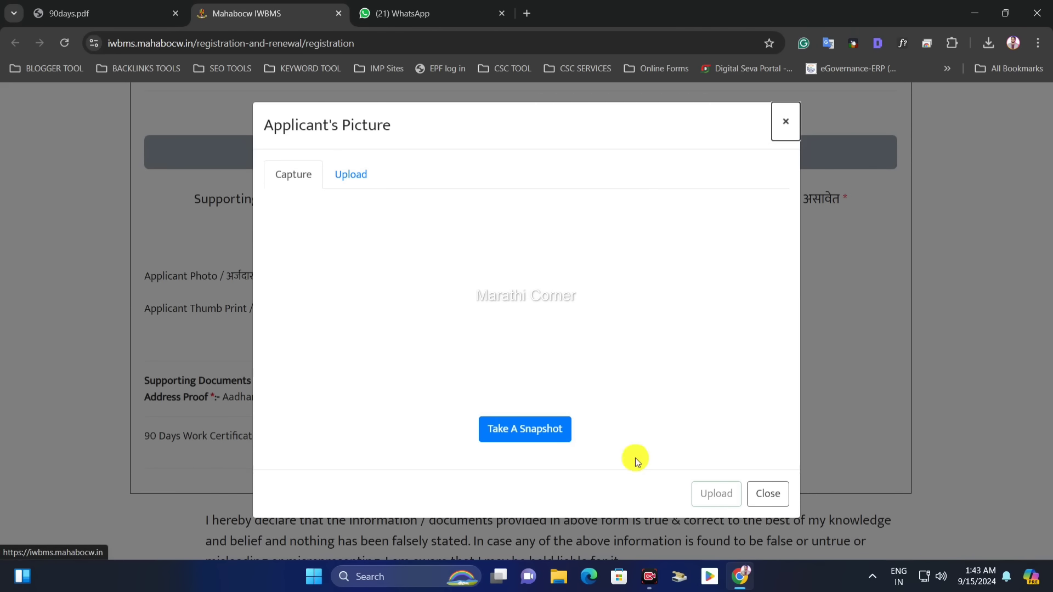
Step: Upload myphoto1.jpg as the applicant photo
left_click(349, 173)
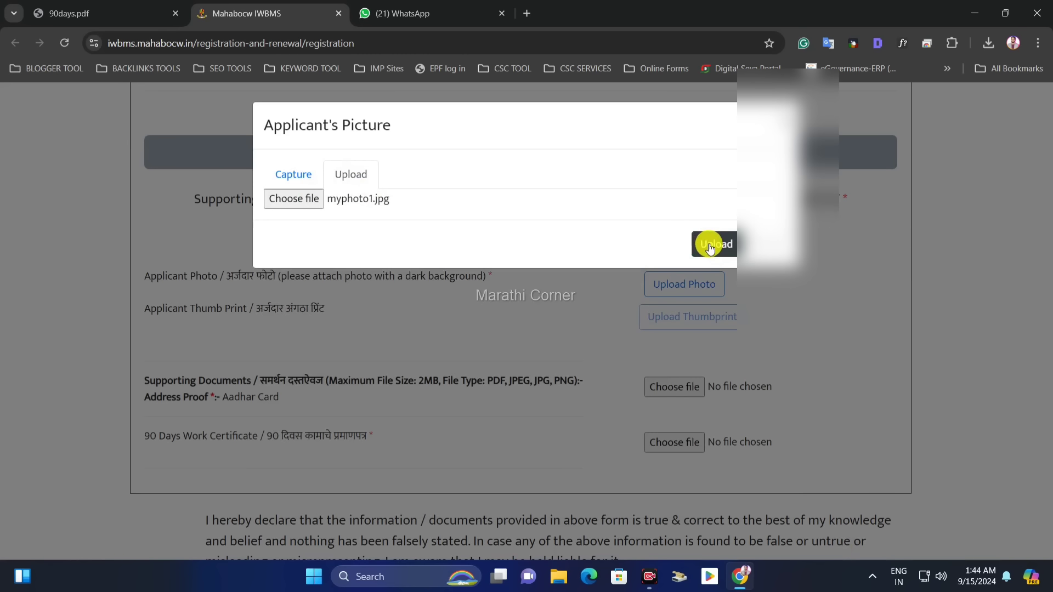
left_click(710, 247)
scroll(725, 251, "down", 1)
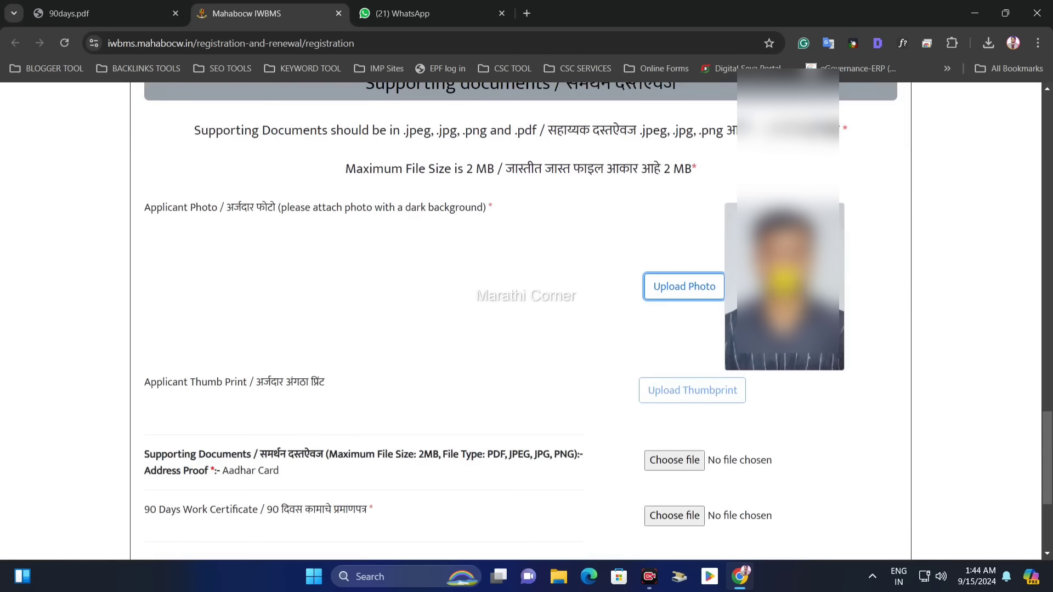
scroll(521, 321, "down", 1)
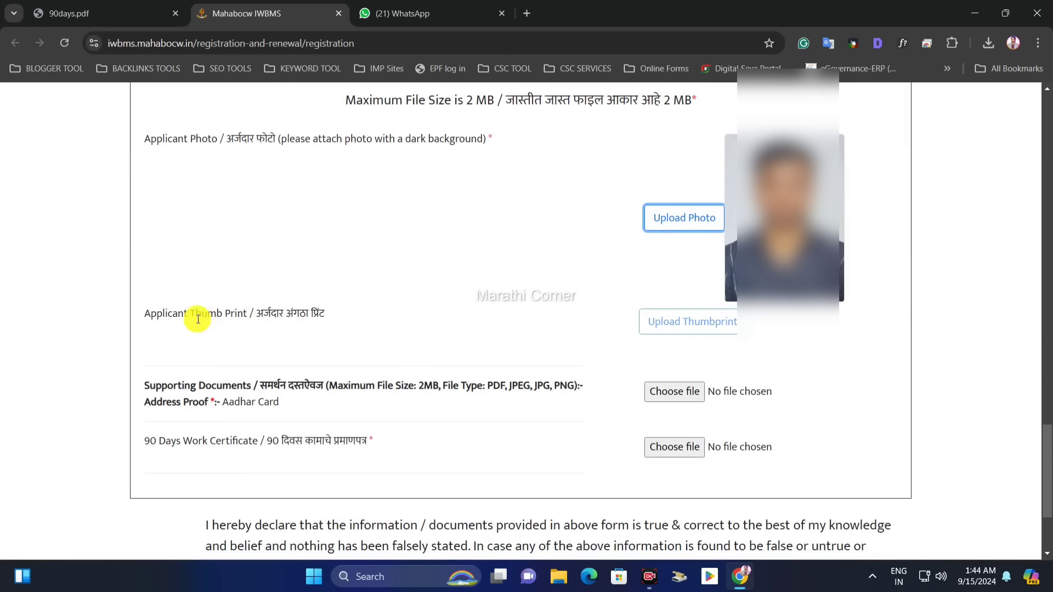
Step: Attach aadhar.pdf as the Address Proof in the Supporting documents section
left_click_drag(198, 319, 326, 319)
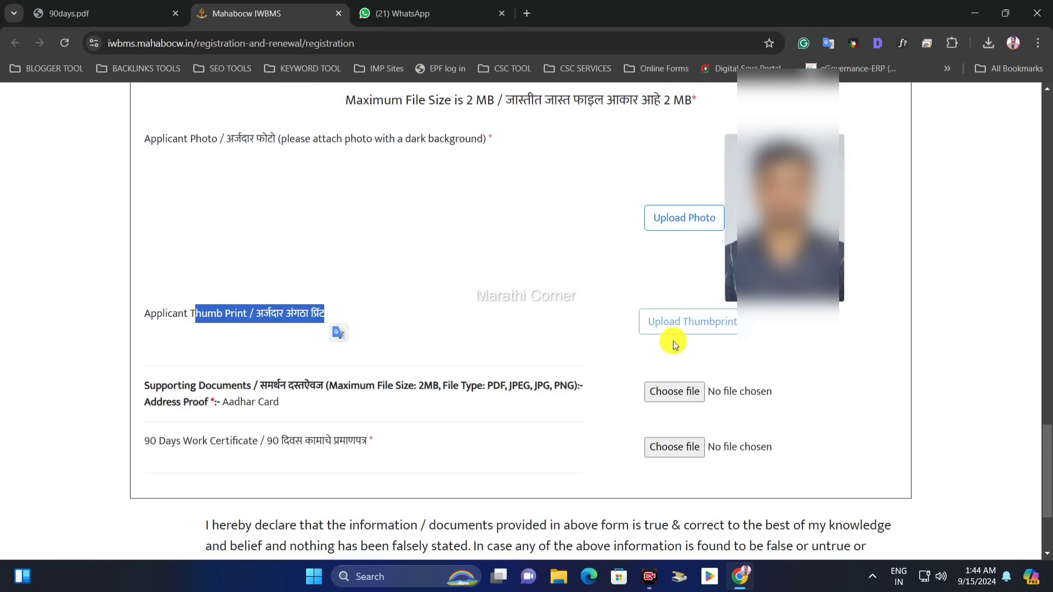
left_click(515, 334)
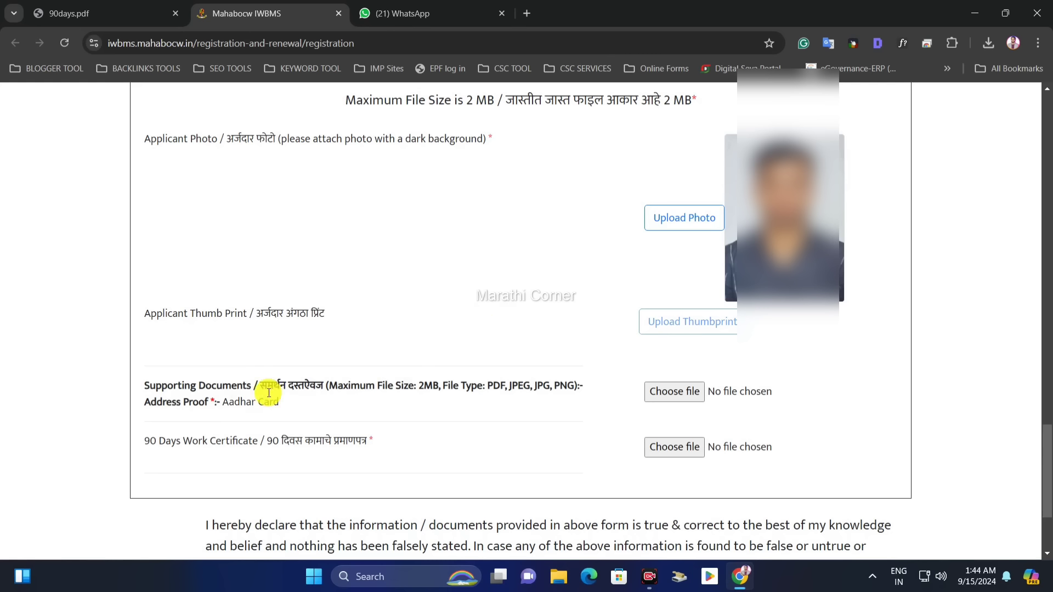
left_click_drag(222, 402, 304, 385)
left_click(337, 402)
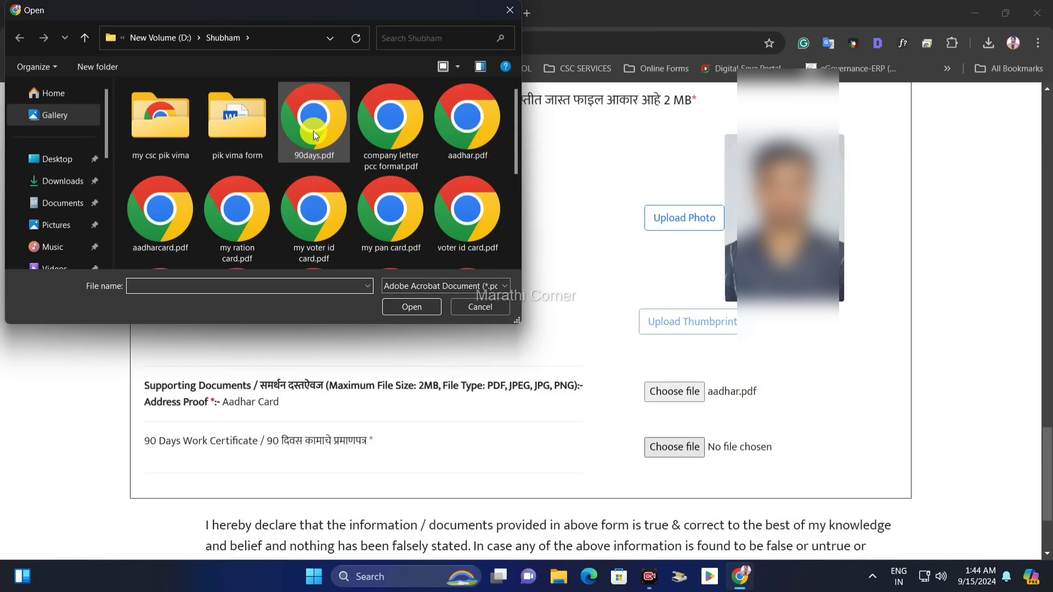
Step: Attach 90days.pdf as the 90 Days Work Certificate
double_click(314, 131)
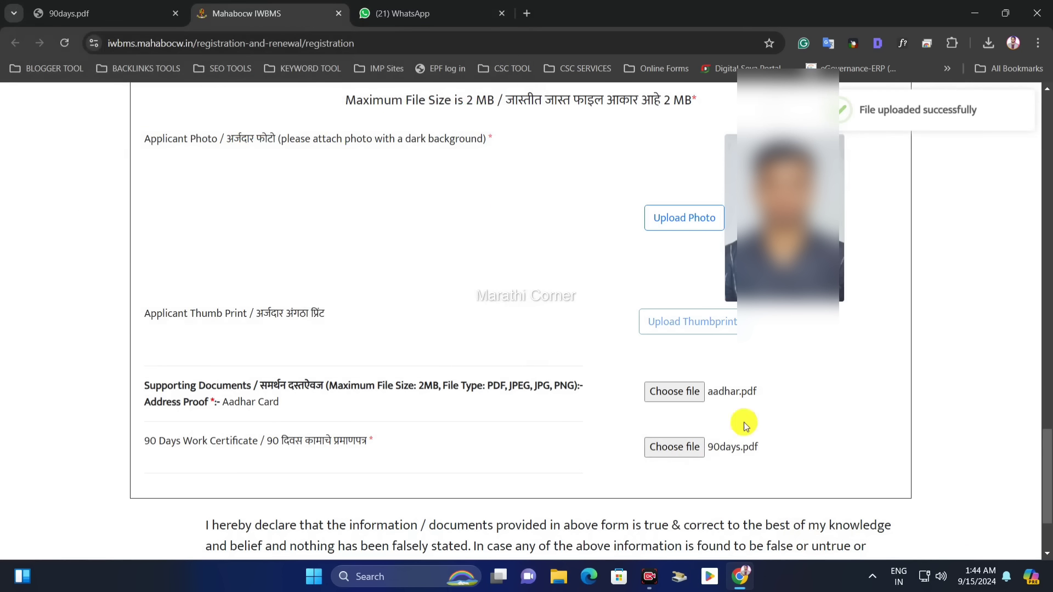
left_click_drag(862, 109, 977, 111)
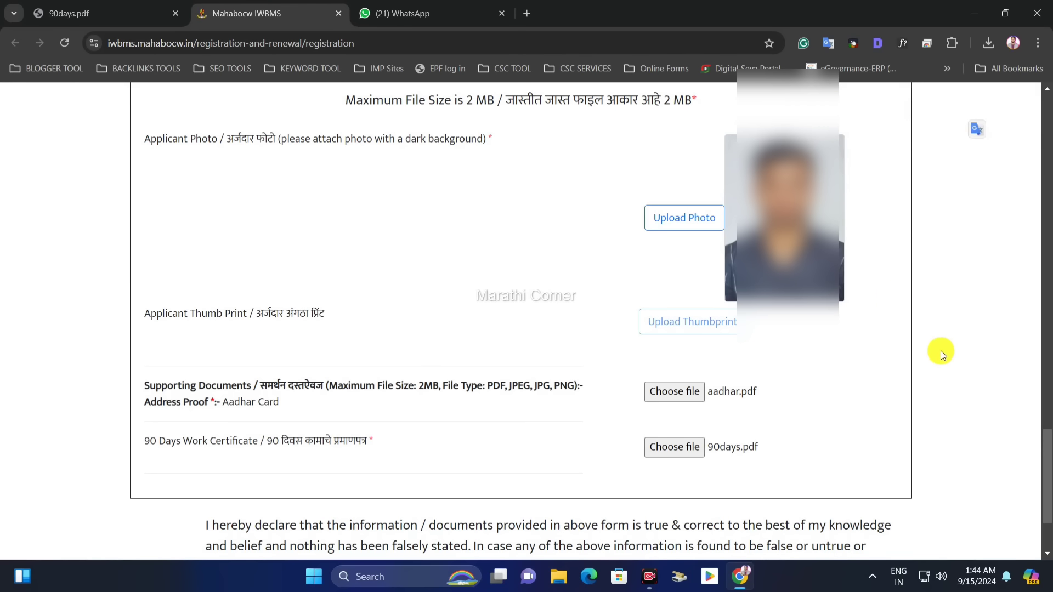
Step: Tick the self-declaration and save the registration form
scroll(686, 400, "down", 2)
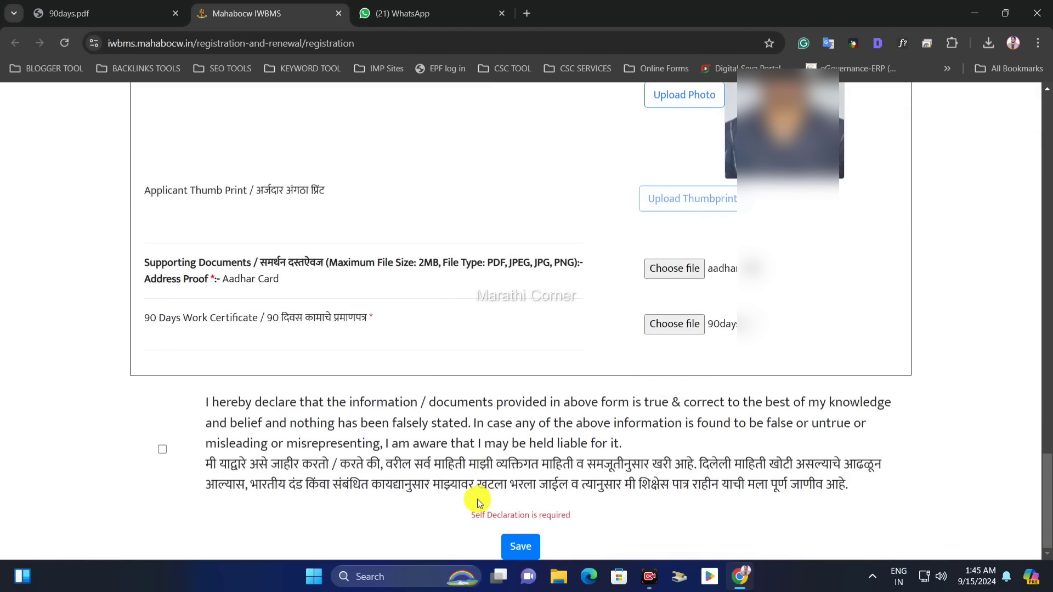
left_click(163, 450)
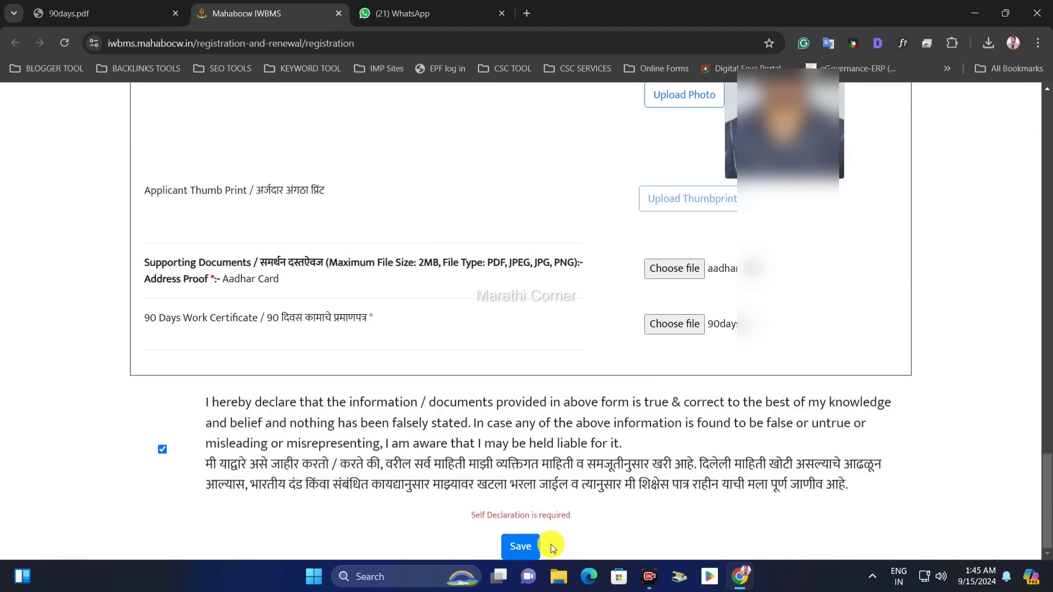
left_click(516, 547)
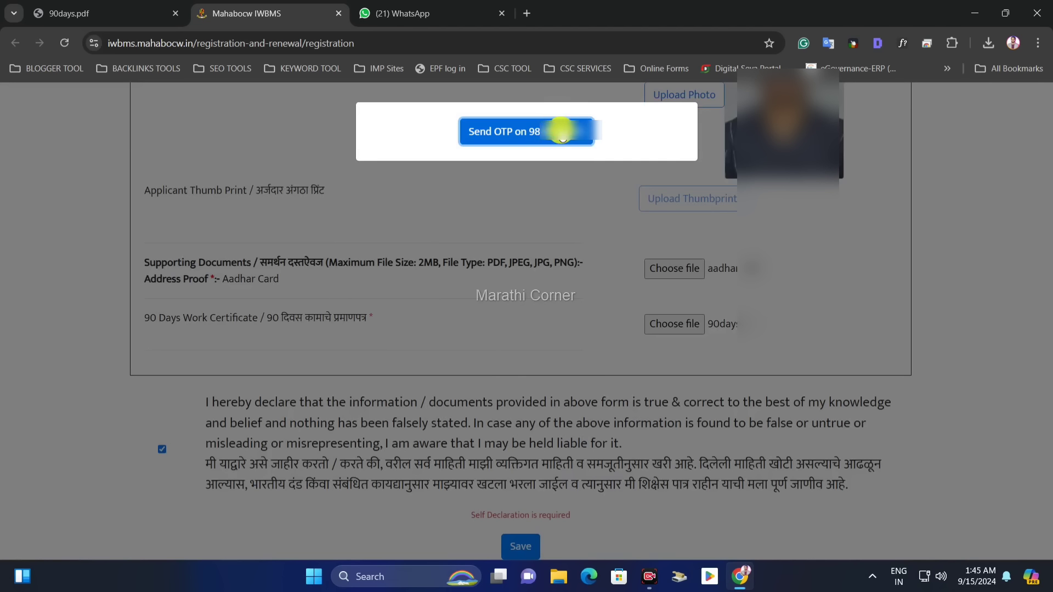
Step: Send the OTP to the registered mobile, enter the received code and validate it
left_click(538, 138)
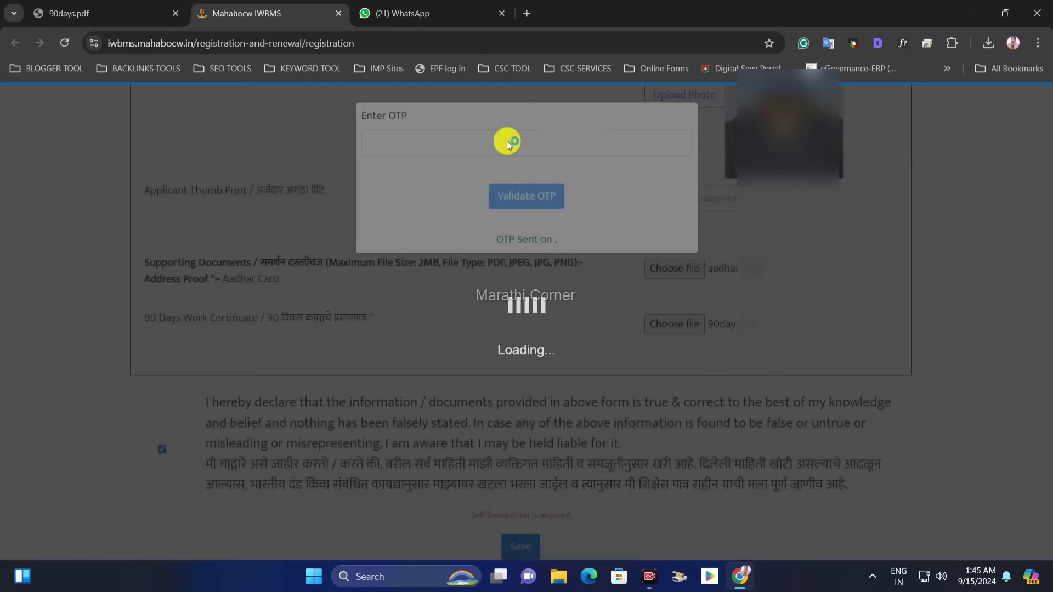
left_click(505, 141)
left_click(505, 142)
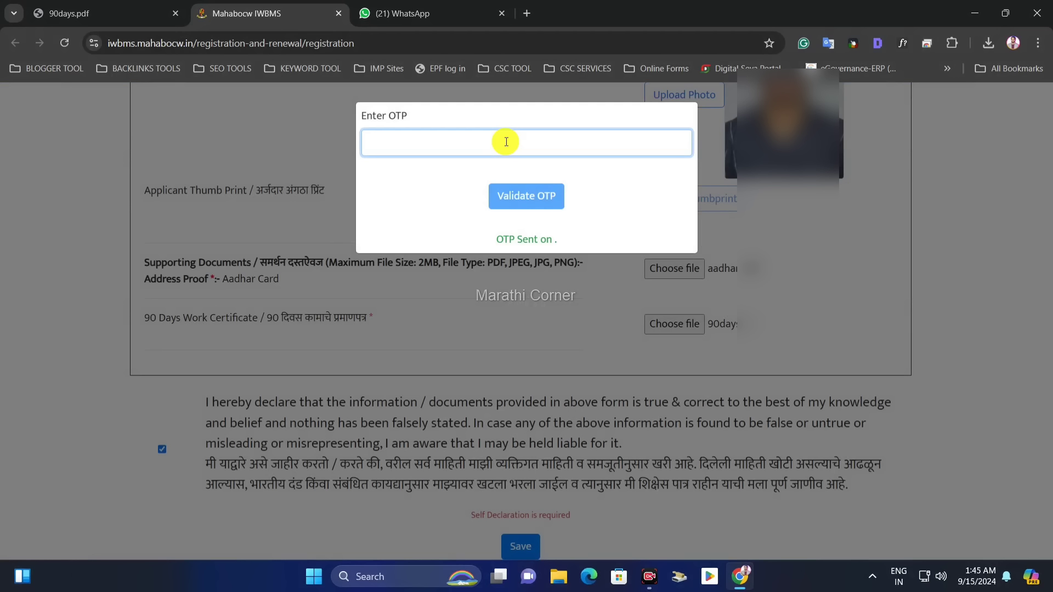
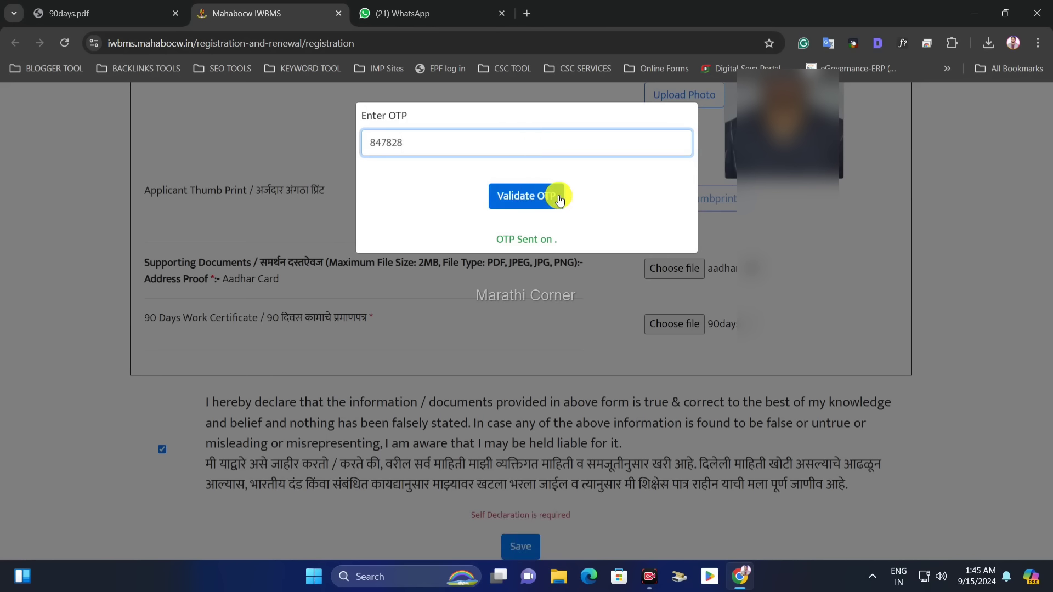
left_click(525, 203)
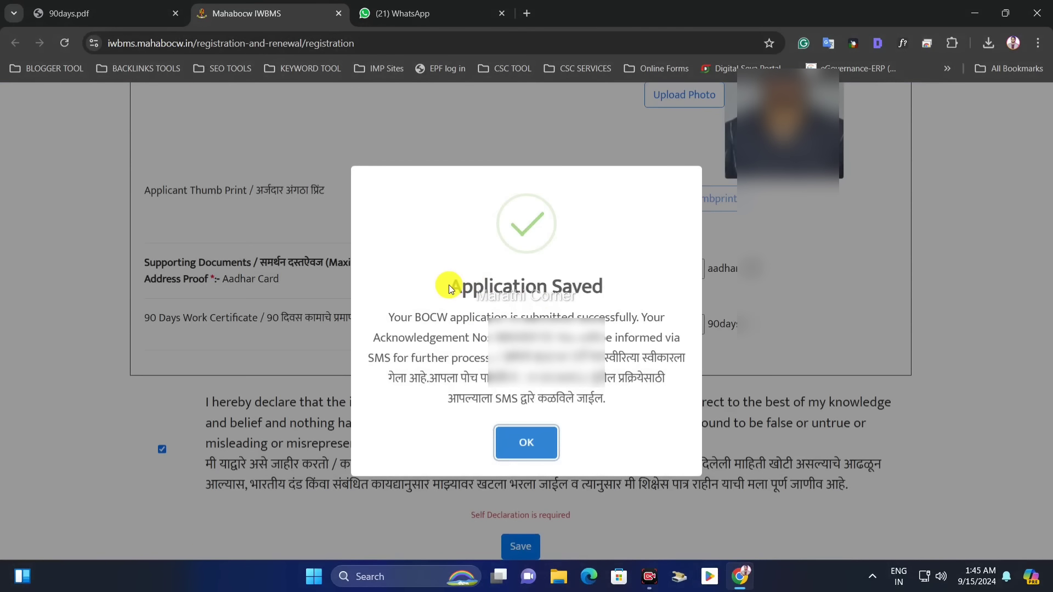
Step: Read the Application Saved message and acknowledgement number, then dismiss it with OK
left_click_drag(447, 284, 611, 258)
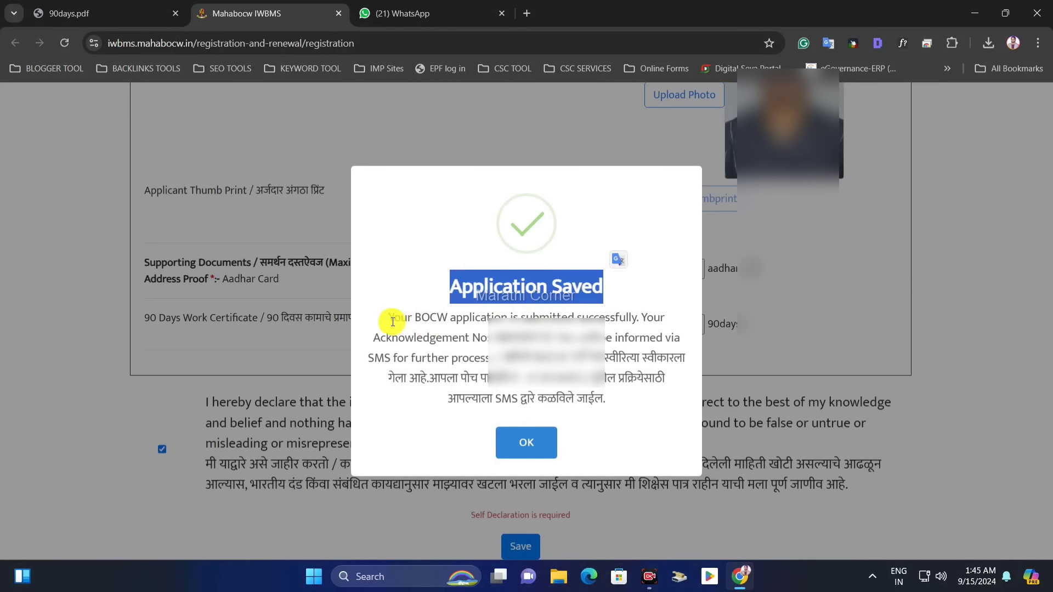
left_click_drag(392, 318, 678, 317)
left_click(642, 319)
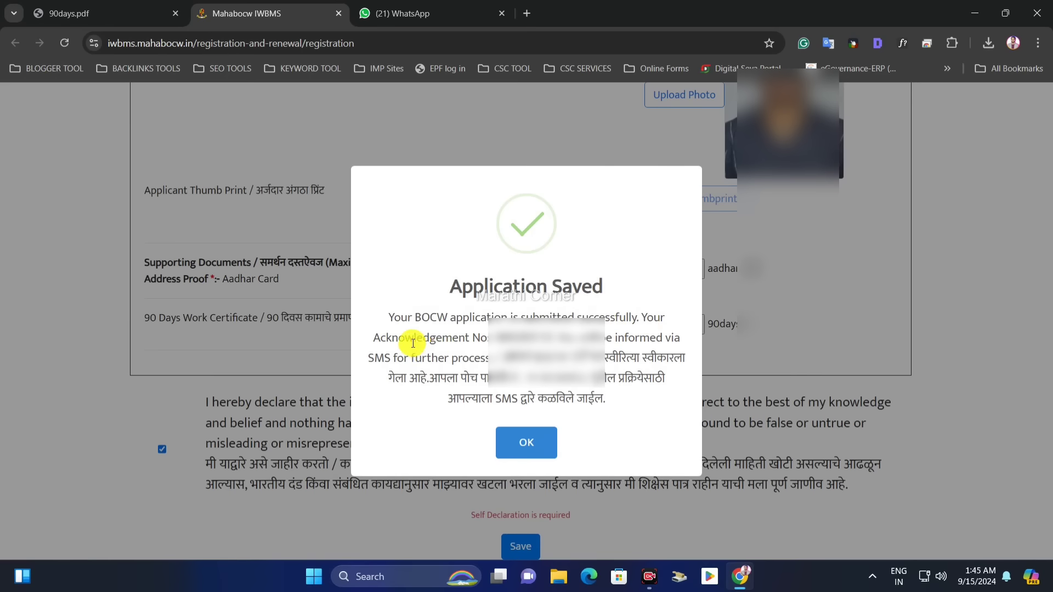
left_click_drag(395, 342, 607, 347)
left_click(607, 347)
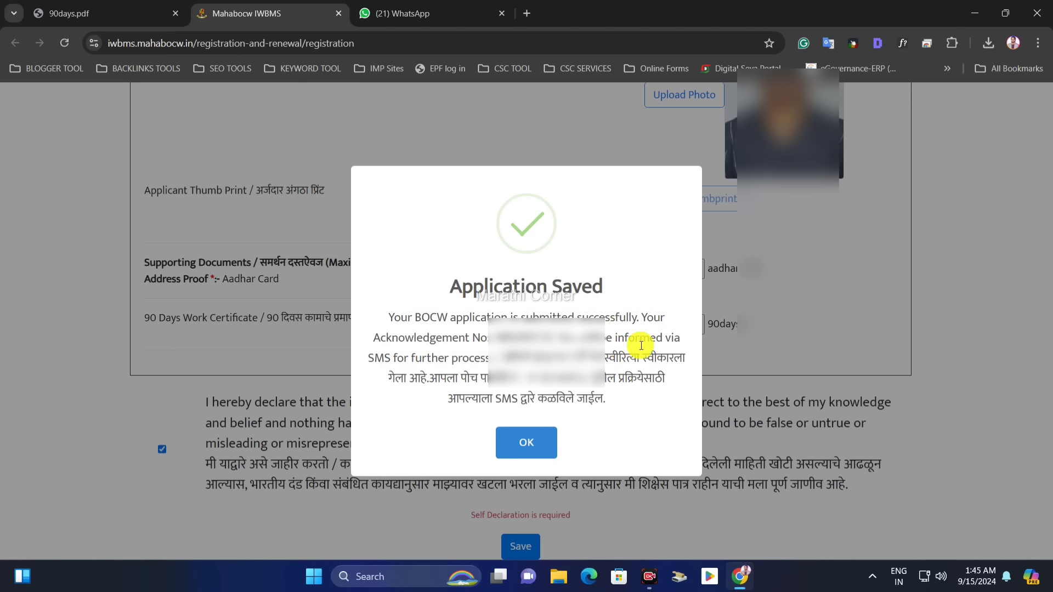
left_click_drag(364, 358, 613, 373)
left_click(509, 360)
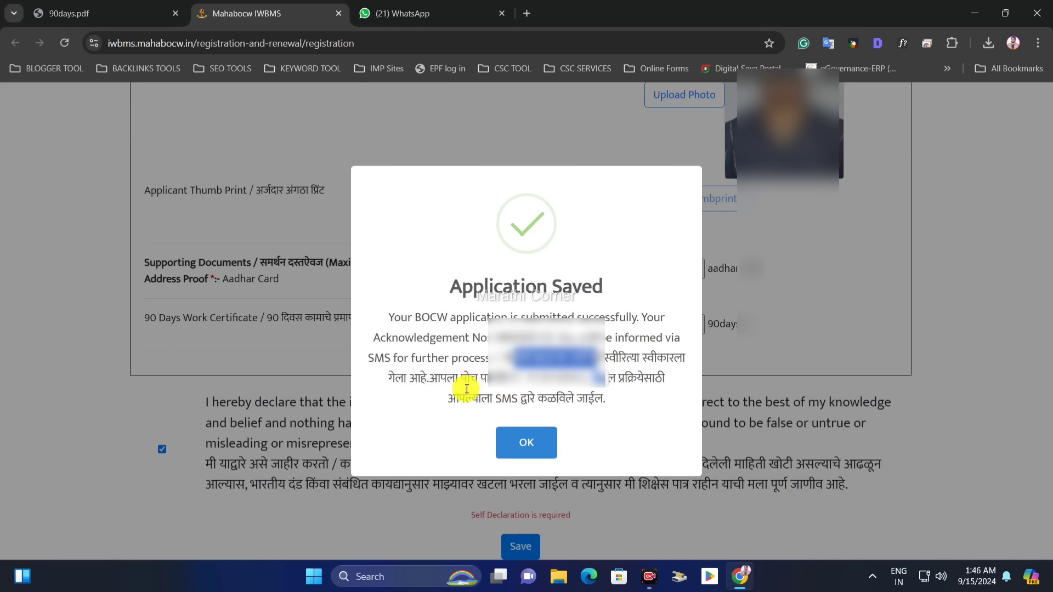
left_click(655, 379)
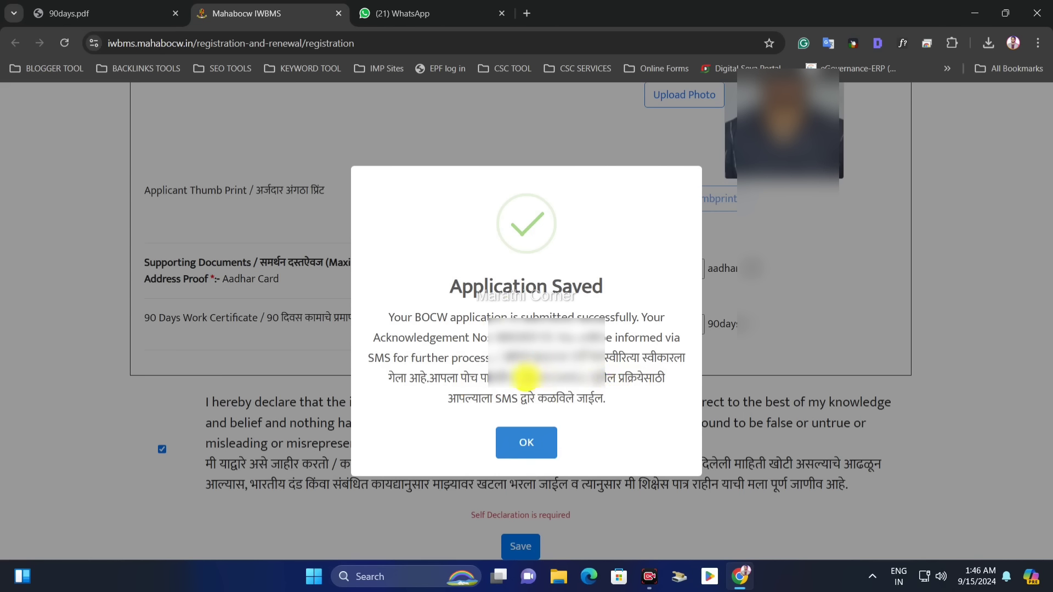
left_click_drag(524, 377, 599, 380)
left_click(617, 378)
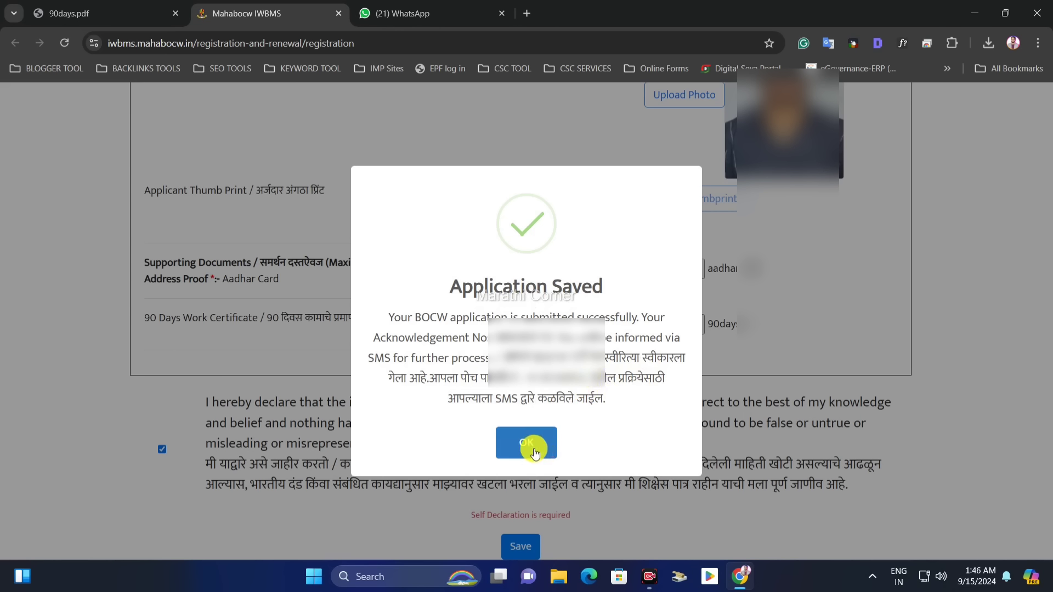
left_click(848, 541)
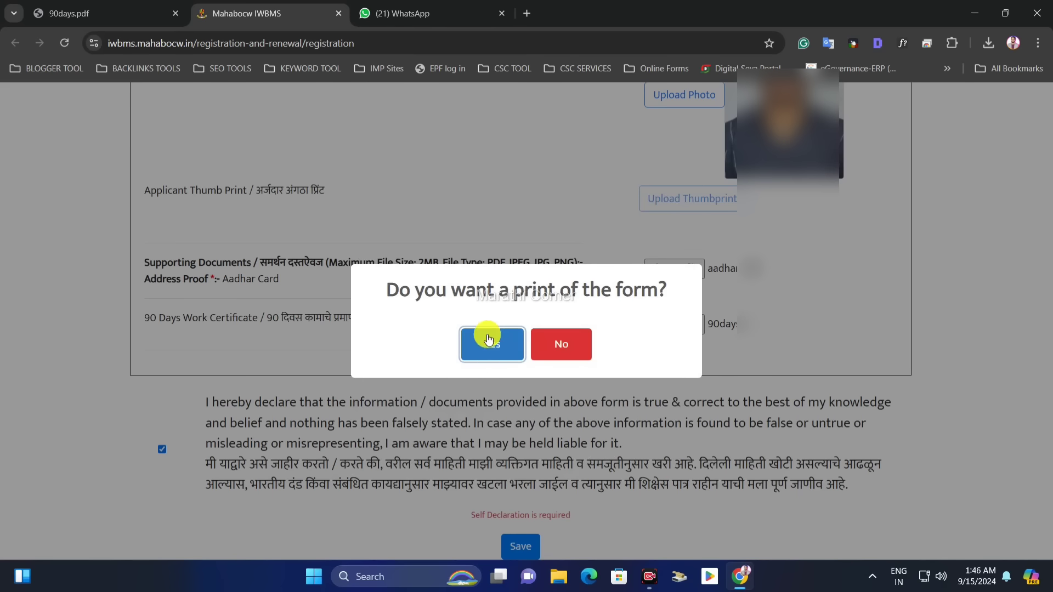
Step: Accept the print offer and save the 2-page form as a PDF file
left_click(488, 352)
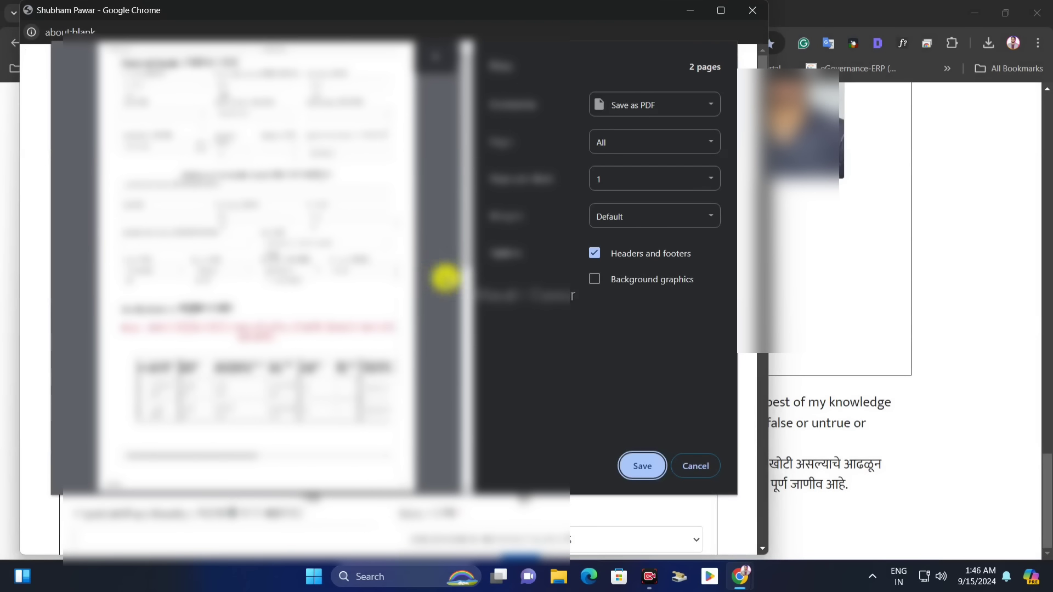
scroll(376, 123, "down", 5)
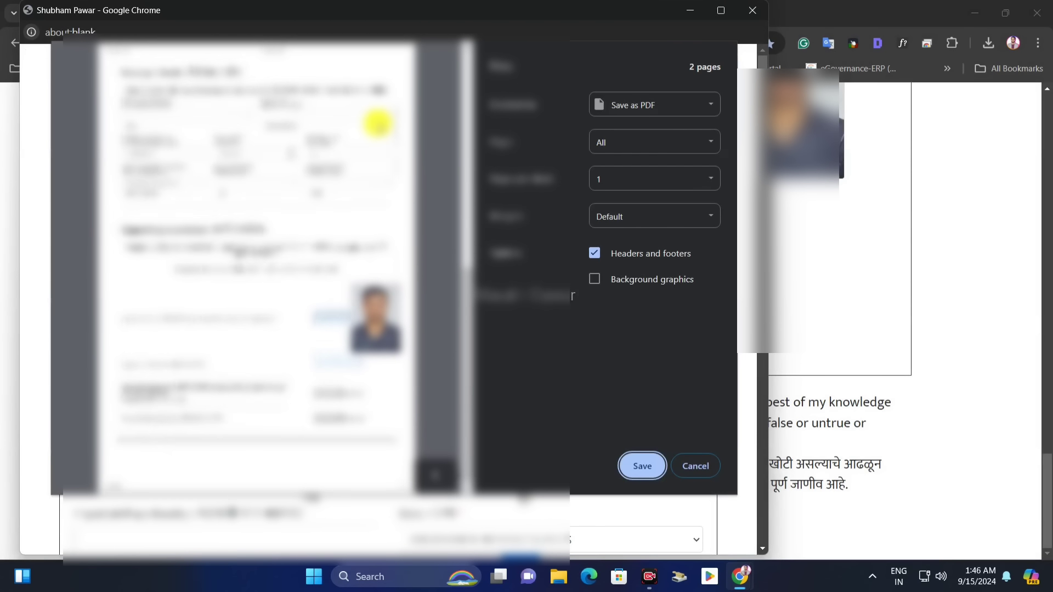
scroll(412, 285, "down", 6)
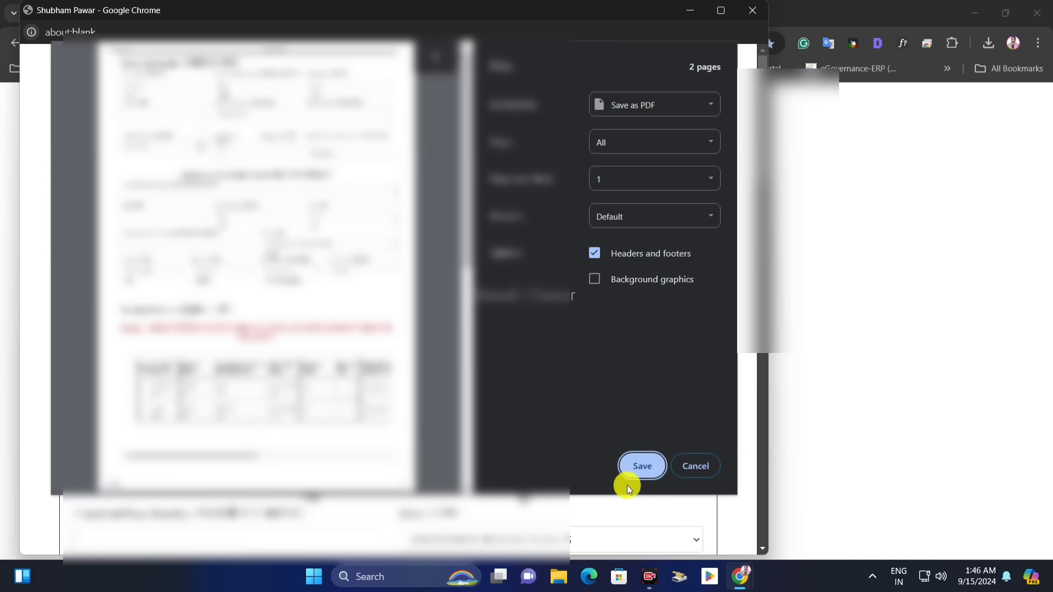
left_click(640, 469)
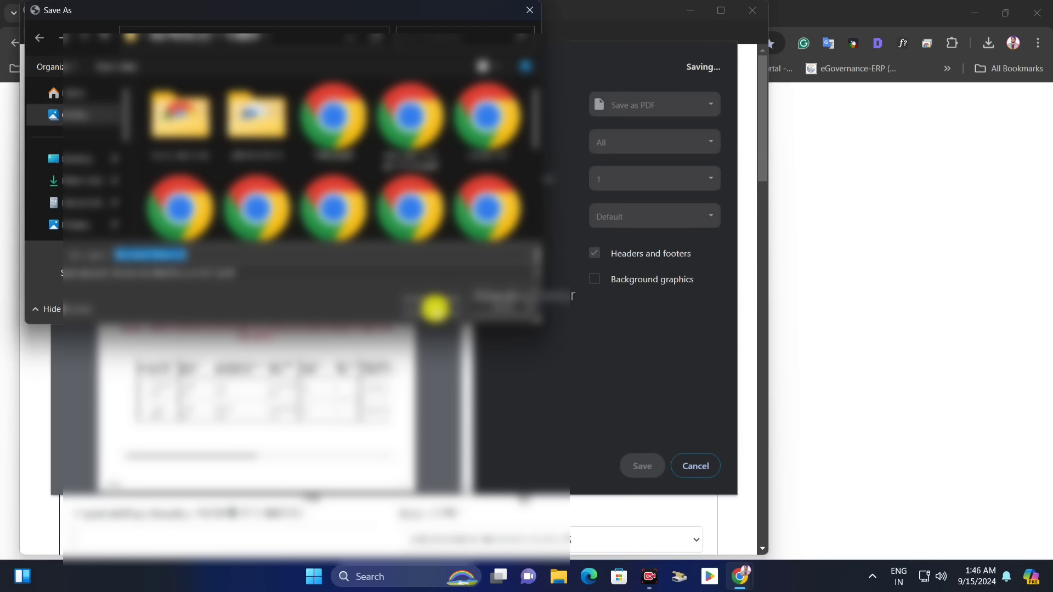
left_click(436, 309)
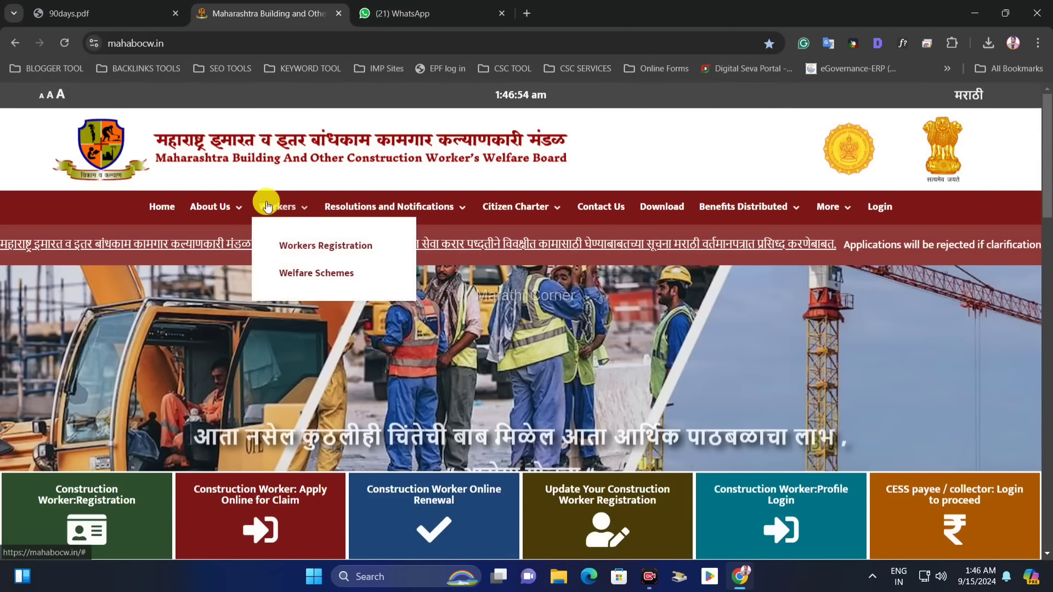
scroll(544, 346, "down", 1)
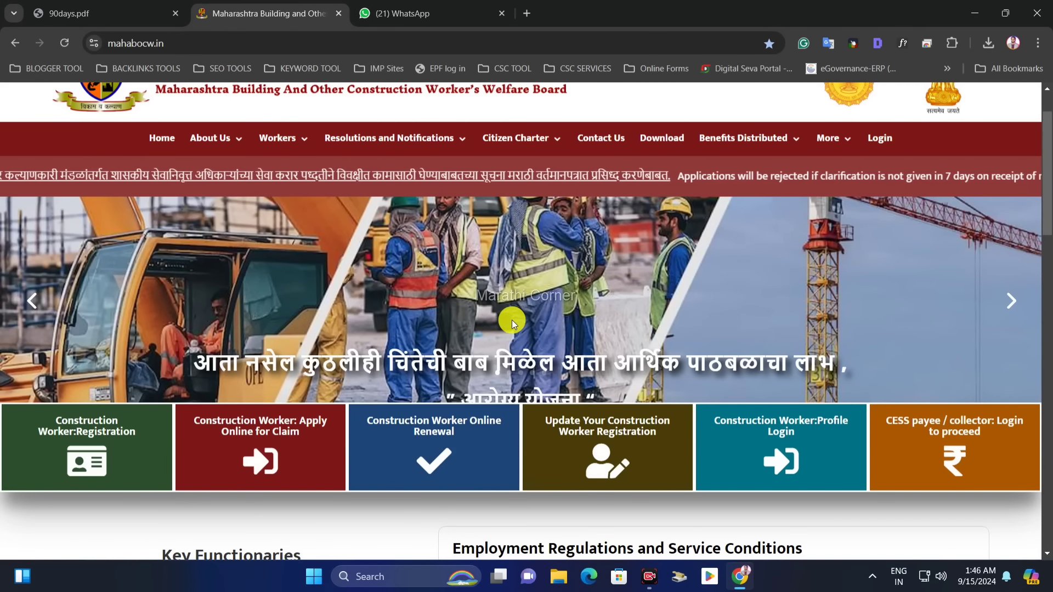
scroll(453, 318, "down", 1)
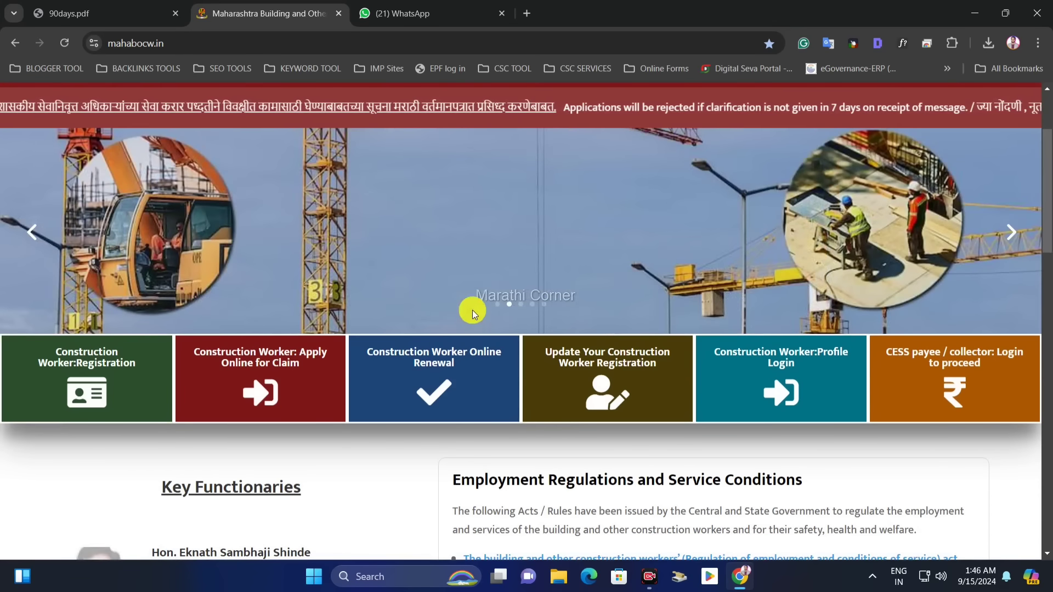
scroll(503, 291, "down", 2)
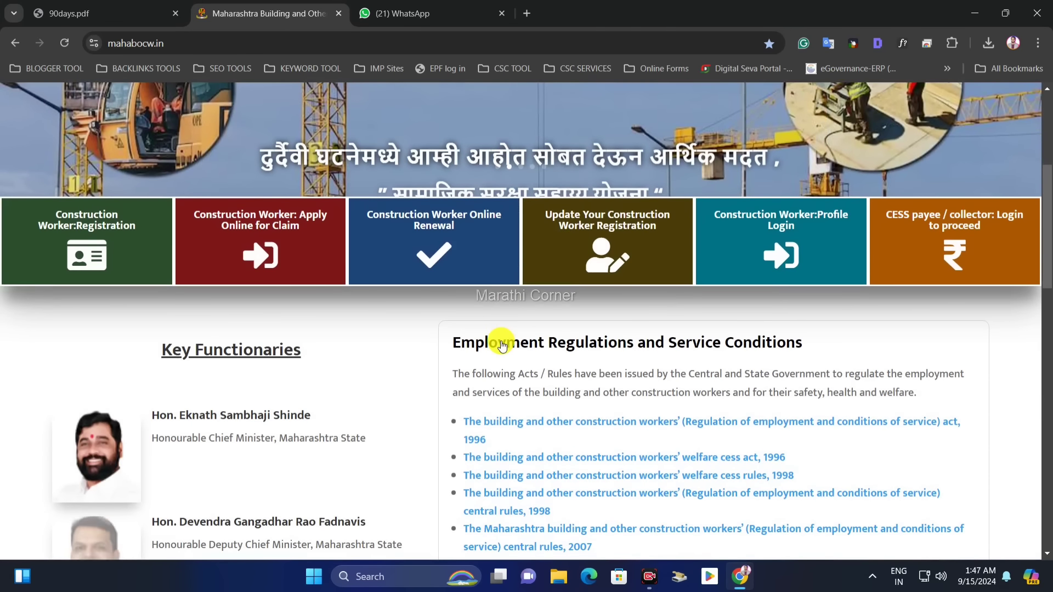
scroll(501, 340, "down", 1)
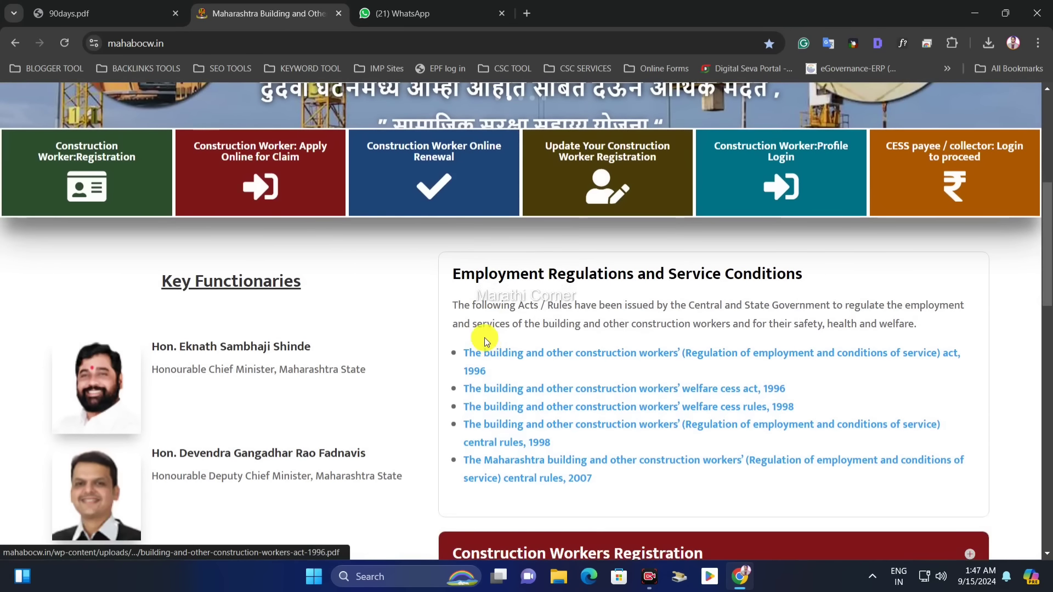
scroll(484, 341, "up", 3)
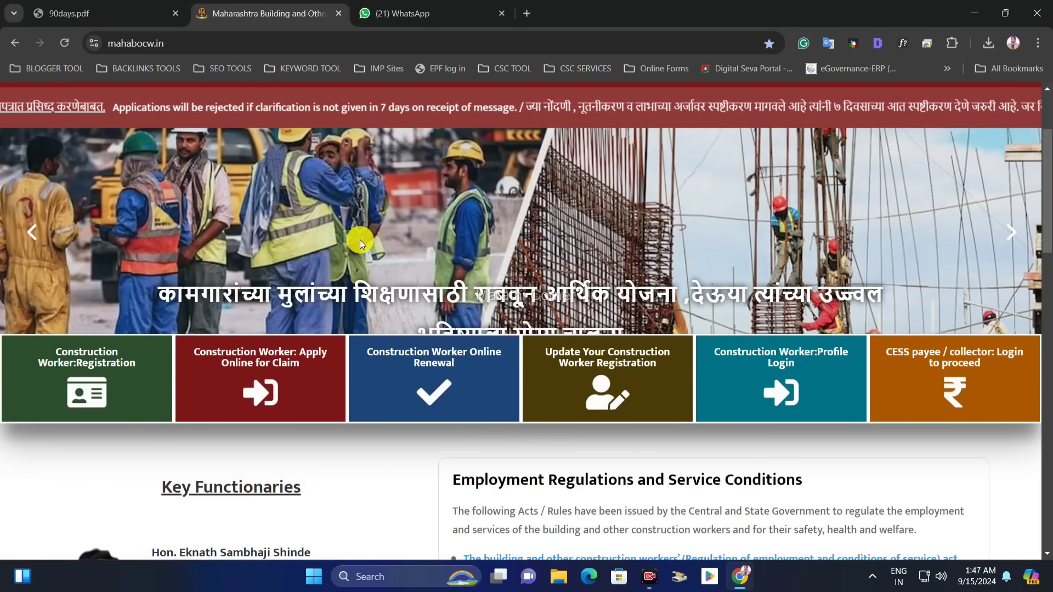
scroll(351, 248, "down", 3)
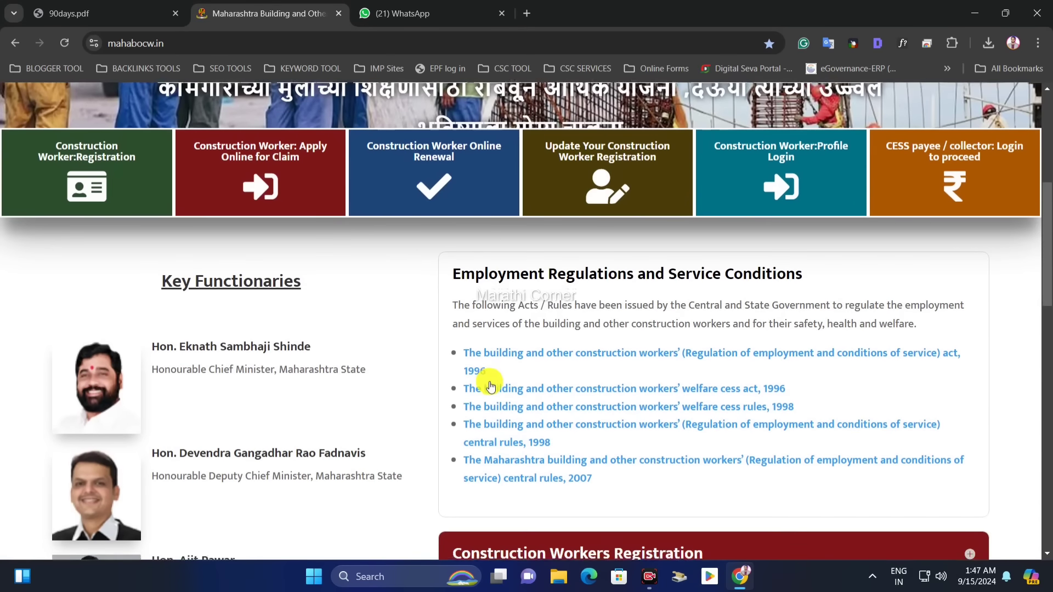
scroll(491, 386, "down", 4)
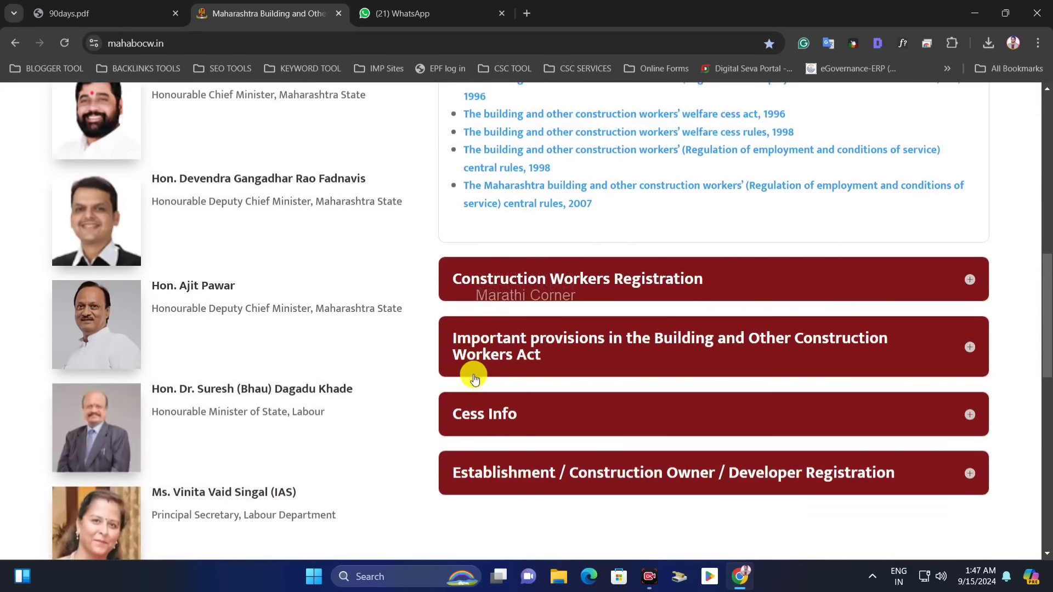
scroll(471, 374, "up", 7)
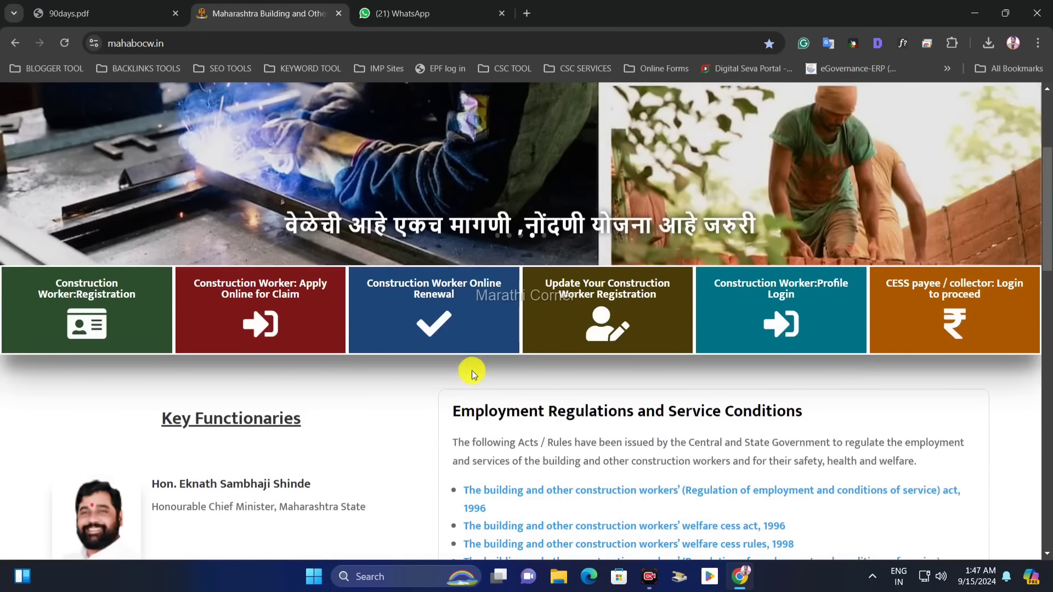
scroll(477, 369, "up", 2)
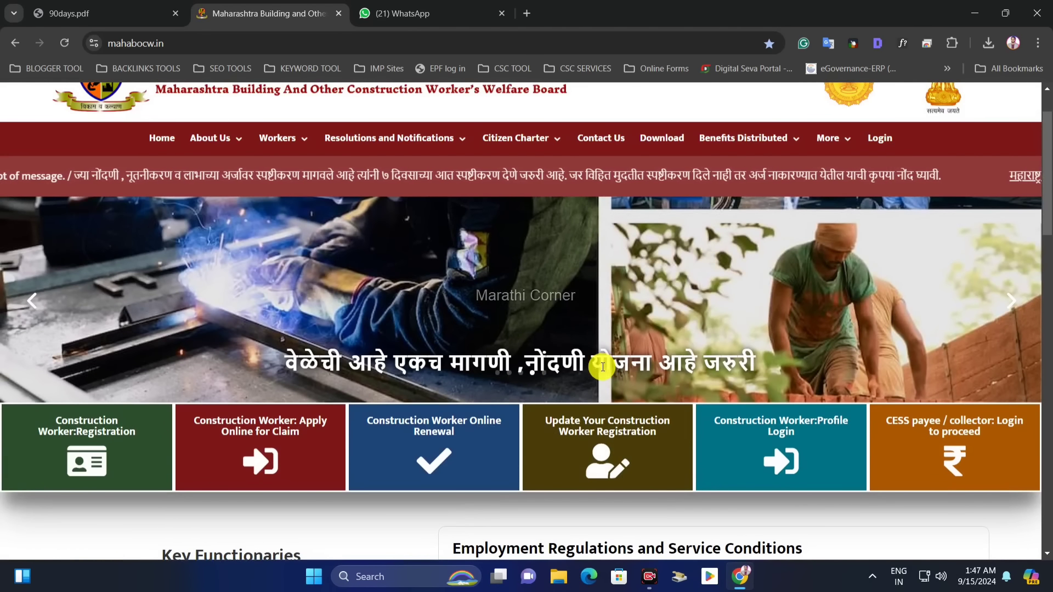
scroll(602, 367, "up", 1)
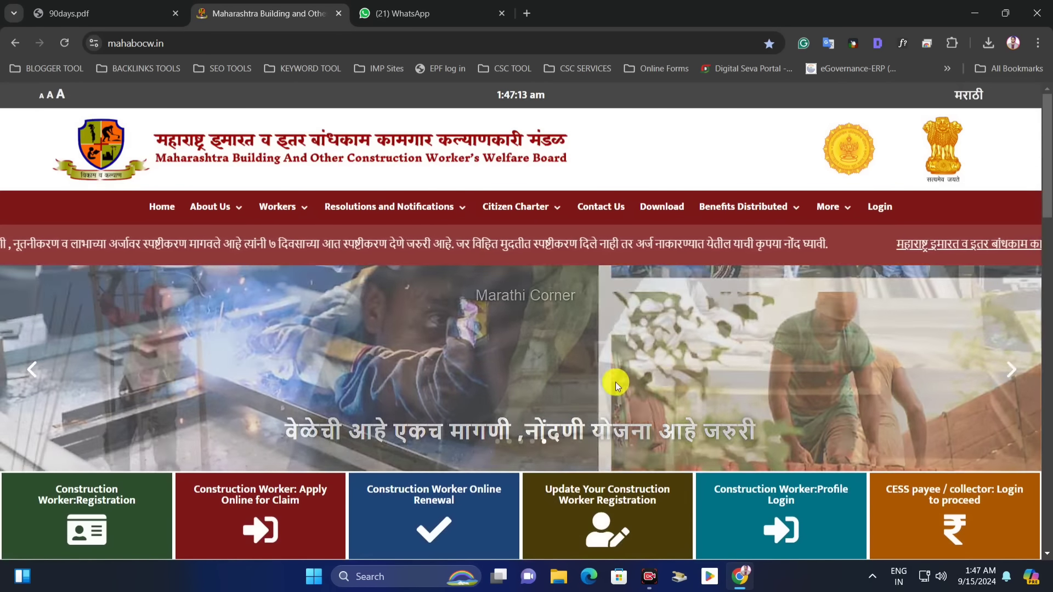